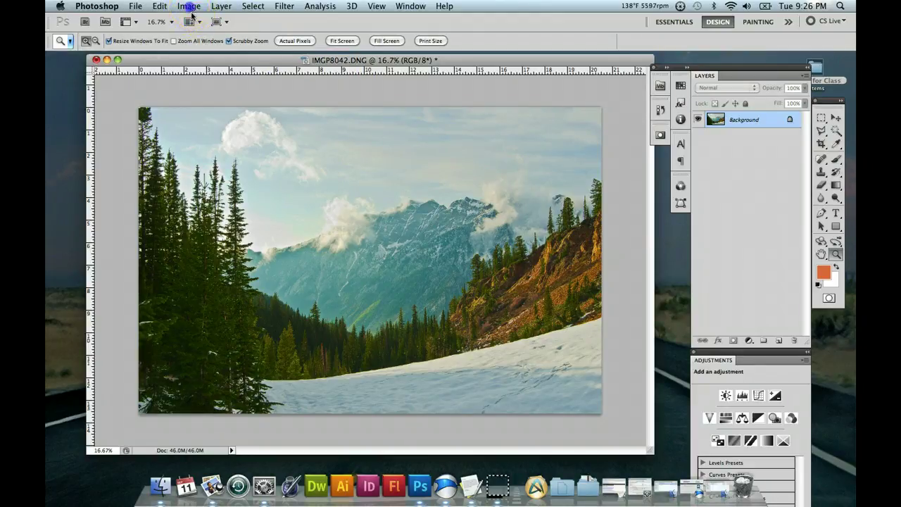
left_click(190, 9)
mouse_move(205, 42)
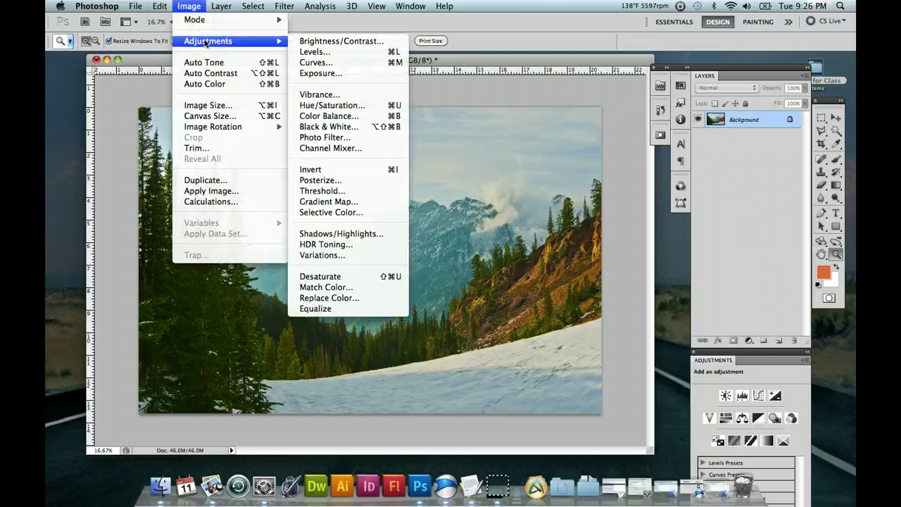
left_click(444, 55)
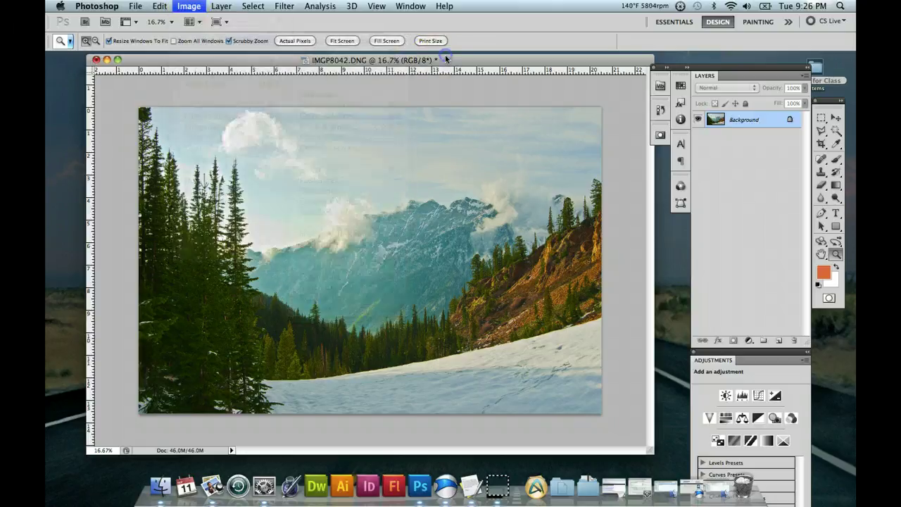
left_click(191, 7)
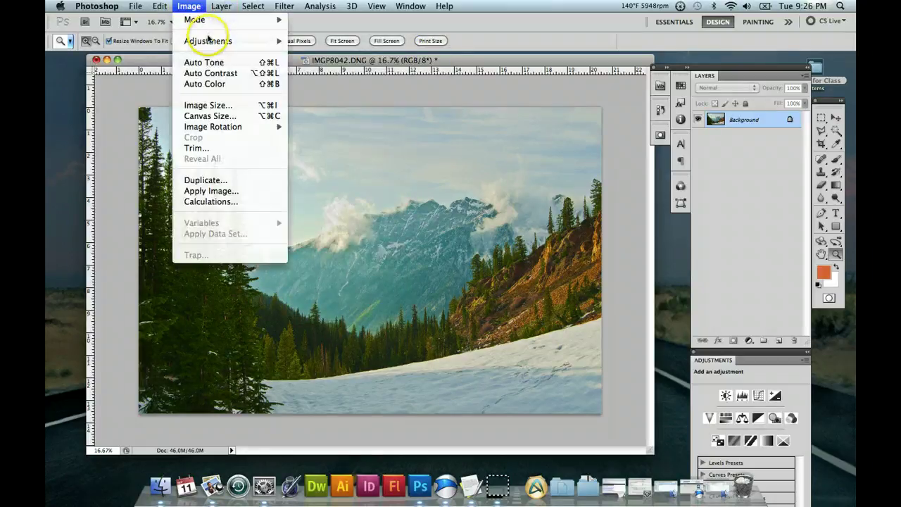
mouse_move(211, 47)
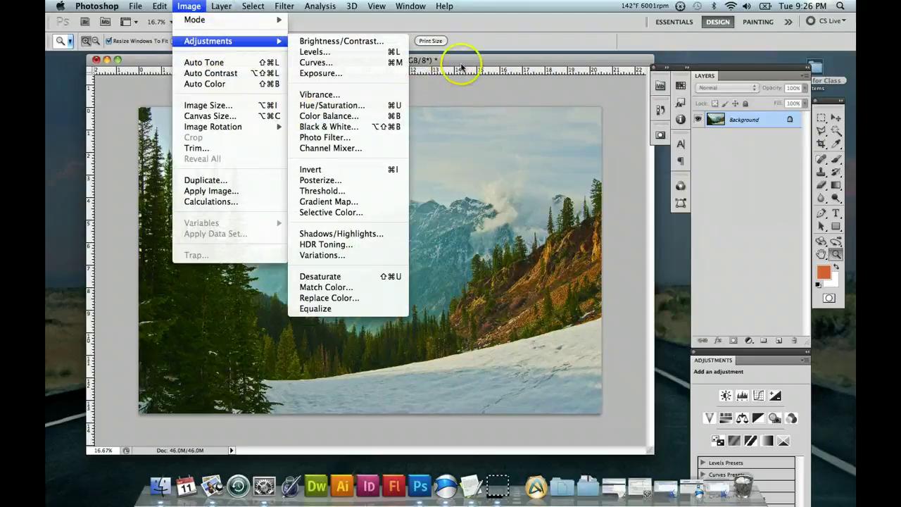
left_click(342, 213)
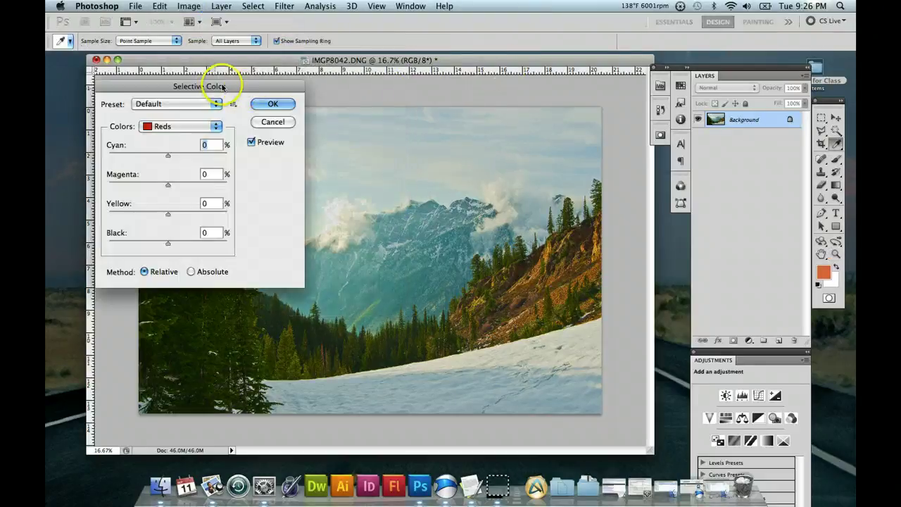
left_click_drag(222, 87, 691, 73)
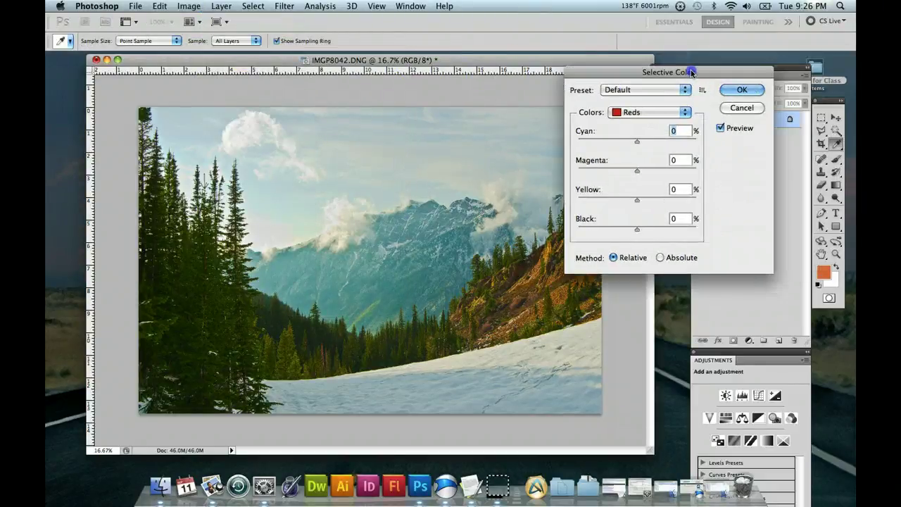
left_click(759, 109)
left_click(189, 5)
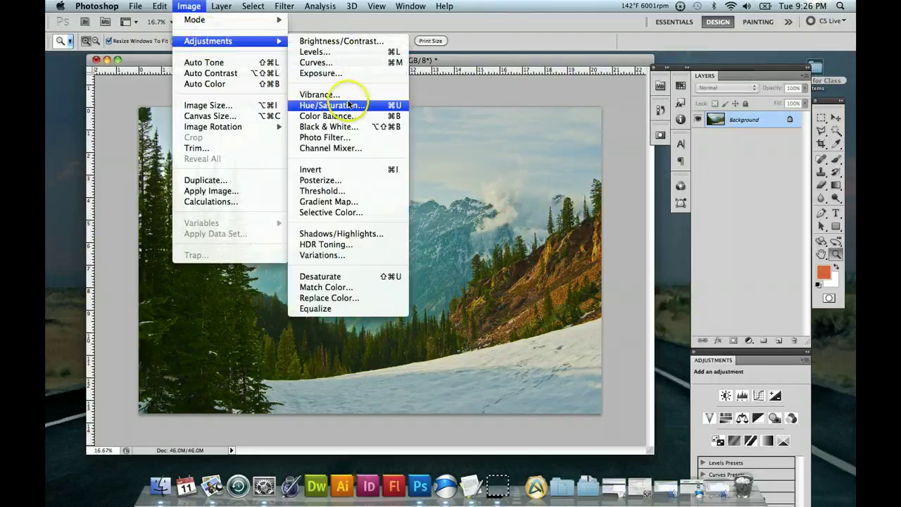
left_click(336, 116)
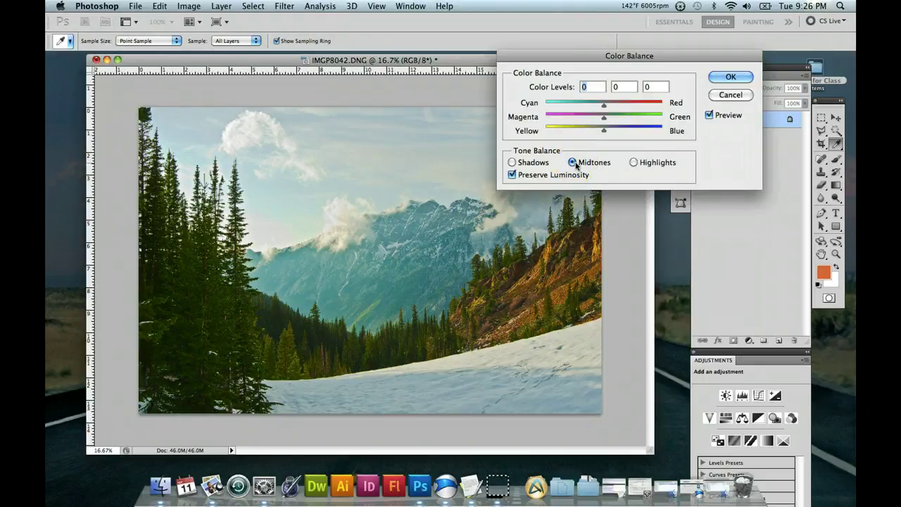
left_click(604, 105)
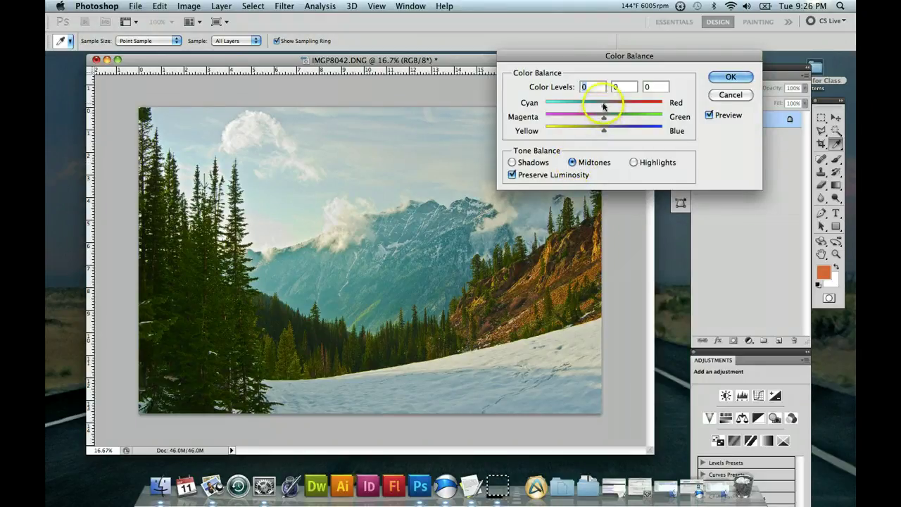
left_click(634, 163)
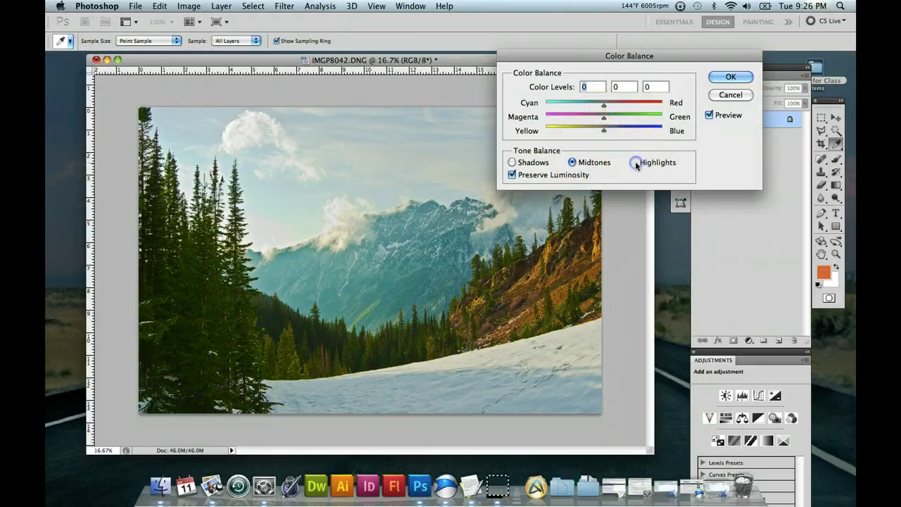
left_click(519, 167)
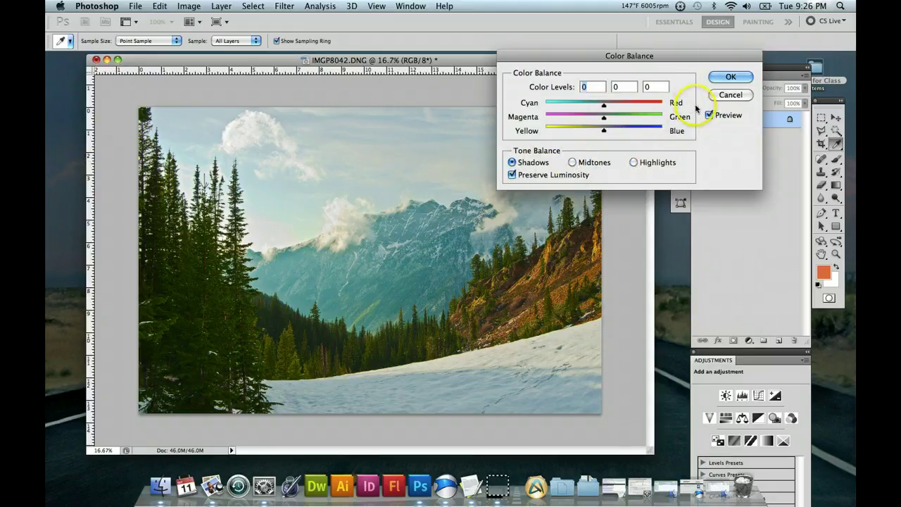
left_click(731, 94)
key("z")
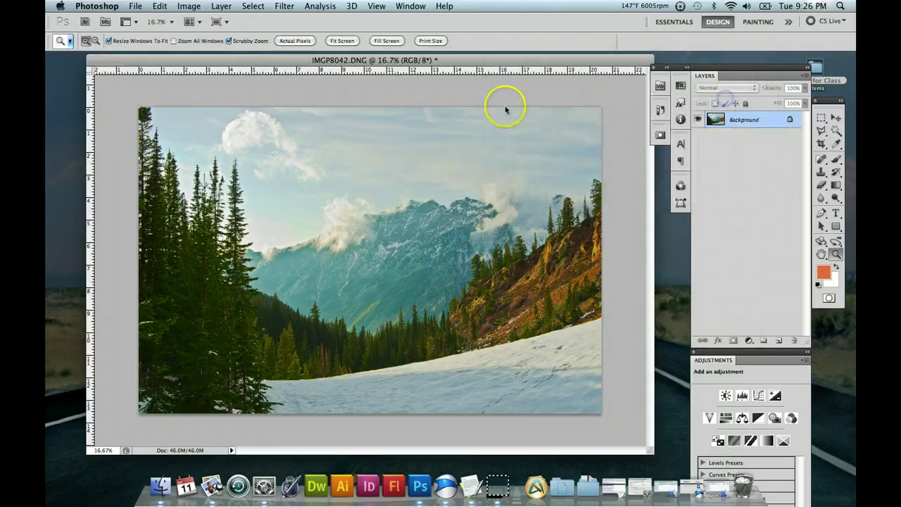
Step: Open a Selective Color adjustment for the mountain photo with Reds as the color range being edited
left_click(189, 6)
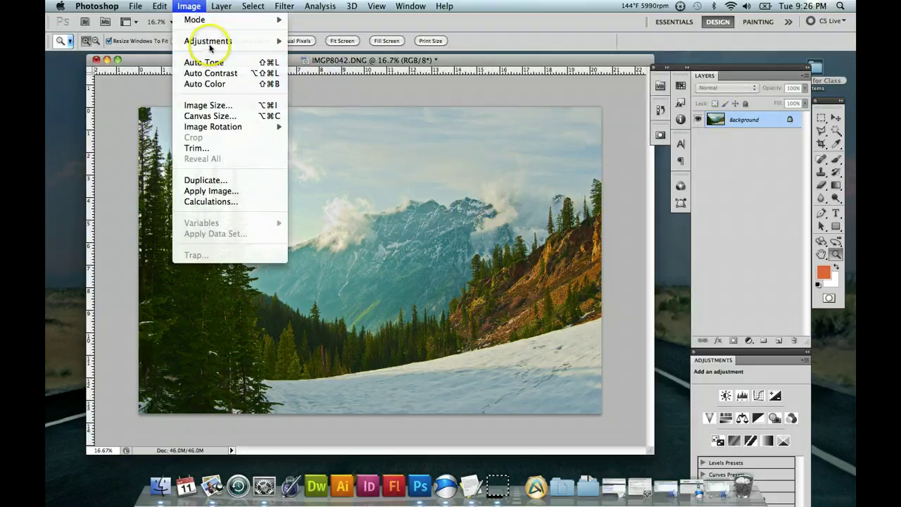
mouse_move(210, 45)
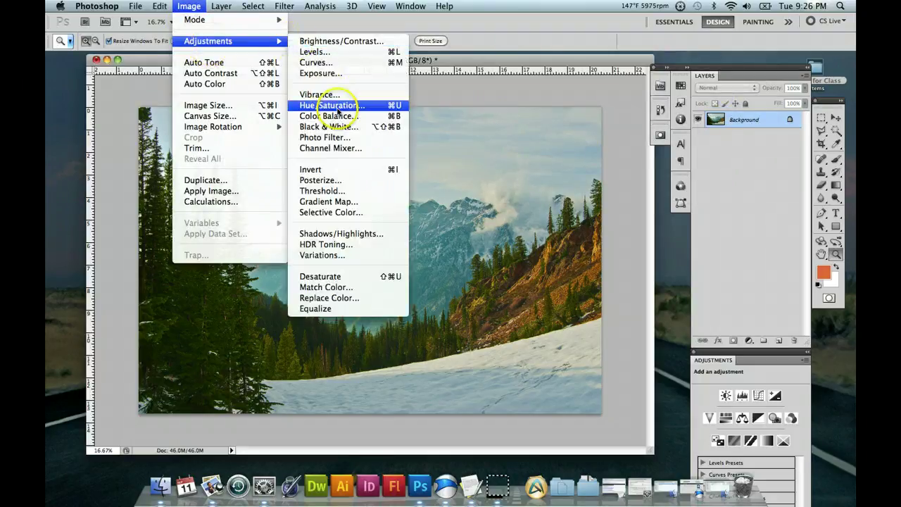
left_click(342, 213)
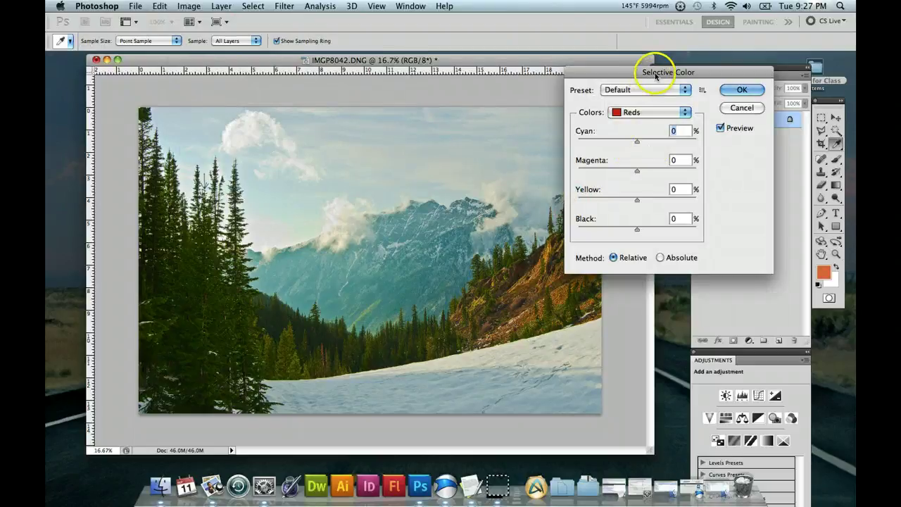
left_click_drag(656, 75, 710, 62)
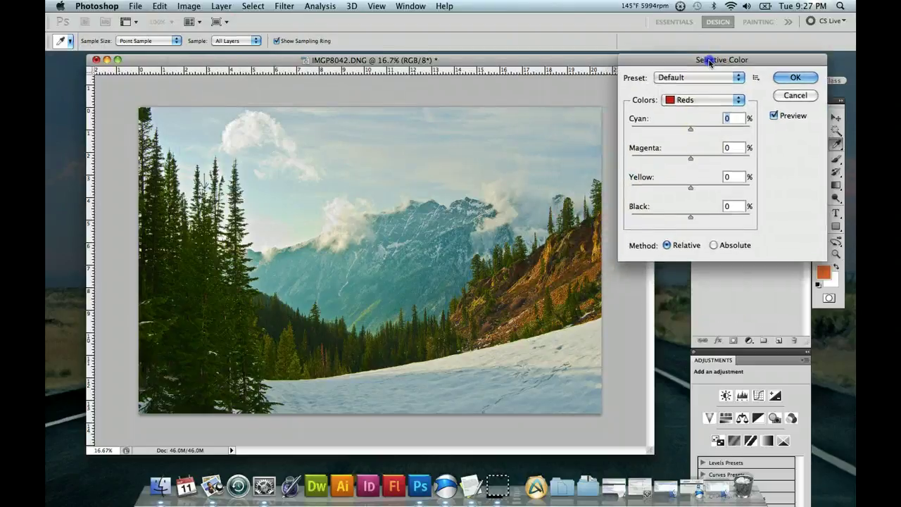
left_click(740, 103)
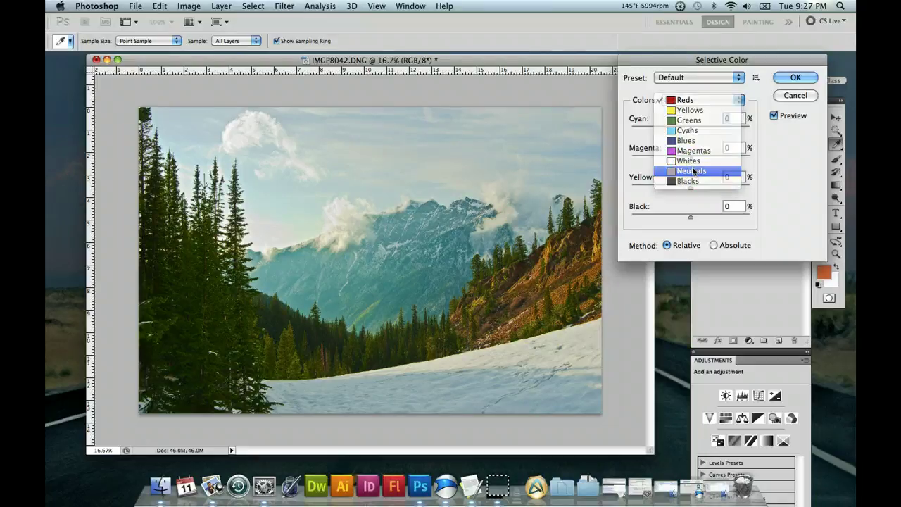
left_click(694, 171)
left_click_drag(708, 129, 689, 131)
left_click_drag(739, 100, 714, 29)
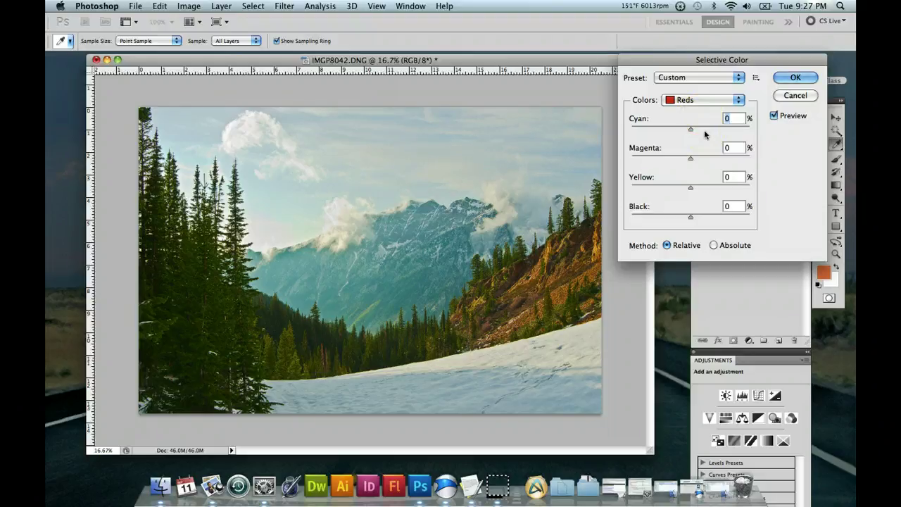
Step: Try stronger and weaker cyan amounts in the Reds, settling on -24%
left_click(717, 133)
left_click(721, 129)
left_click_drag(721, 129, 657, 129)
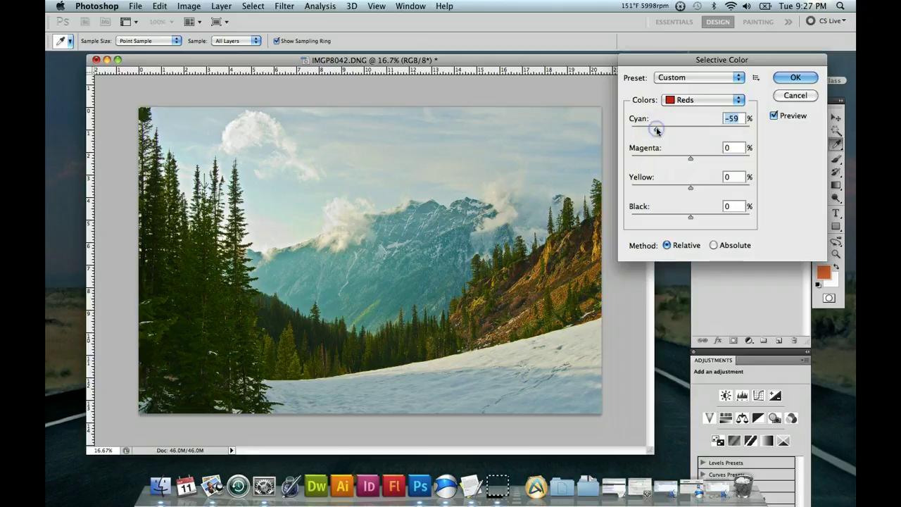
left_click(676, 131)
left_click(676, 131)
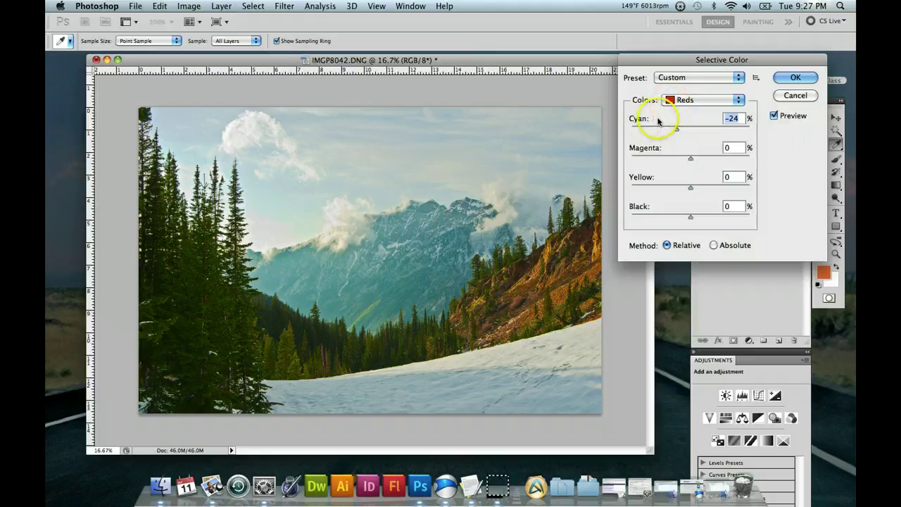
Step: Set magenta to +12% and yellow to 0% for the Reds range
left_click(715, 159)
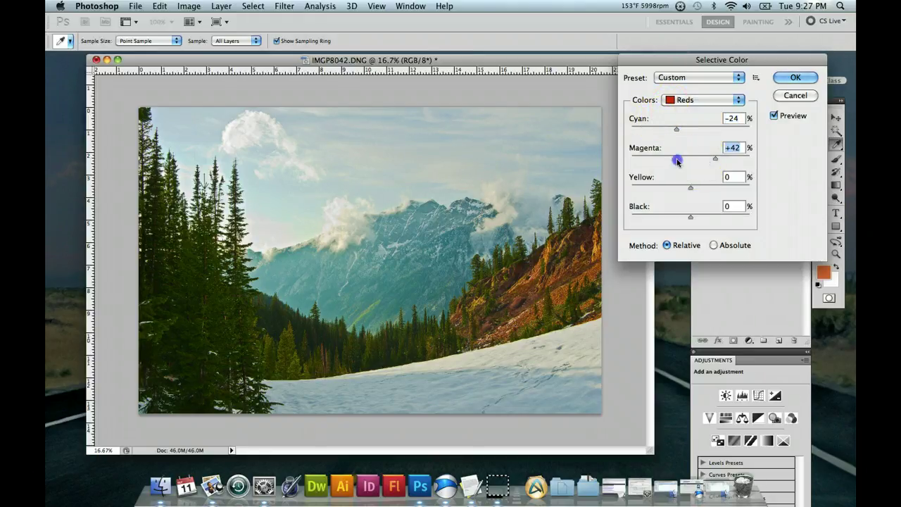
left_click(677, 159)
left_click_drag(678, 161, 696, 161)
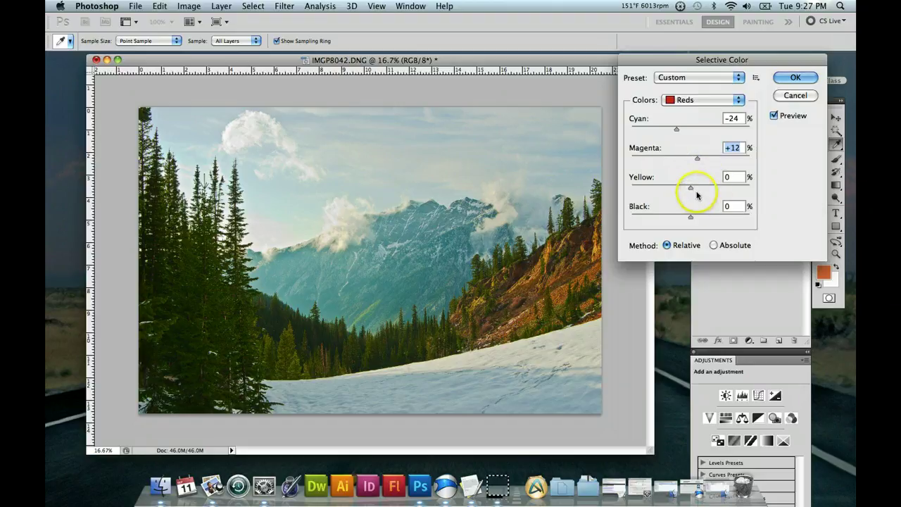
mouse_move(683, 191)
left_mouse_down()
mouse_move(653, 187)
mouse_move(707, 188)
mouse_move(688, 189)
left_mouse_up()
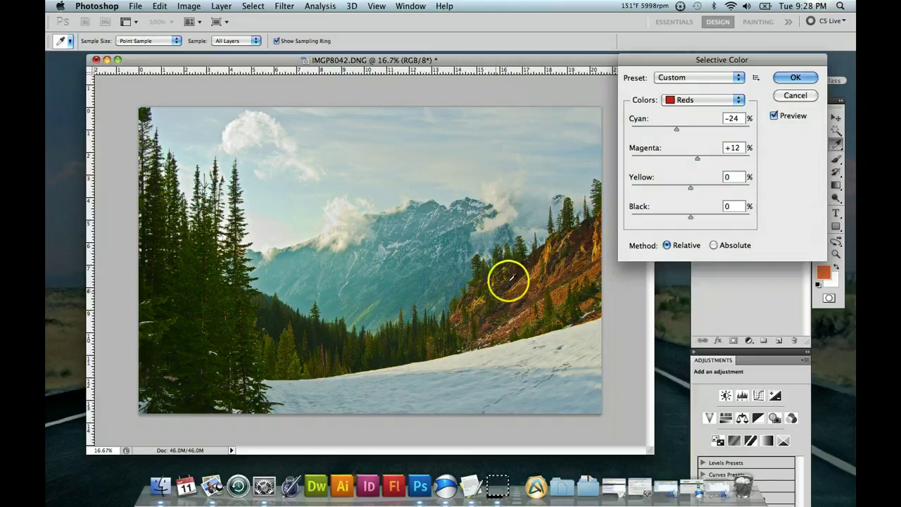
right_click(499, 480)
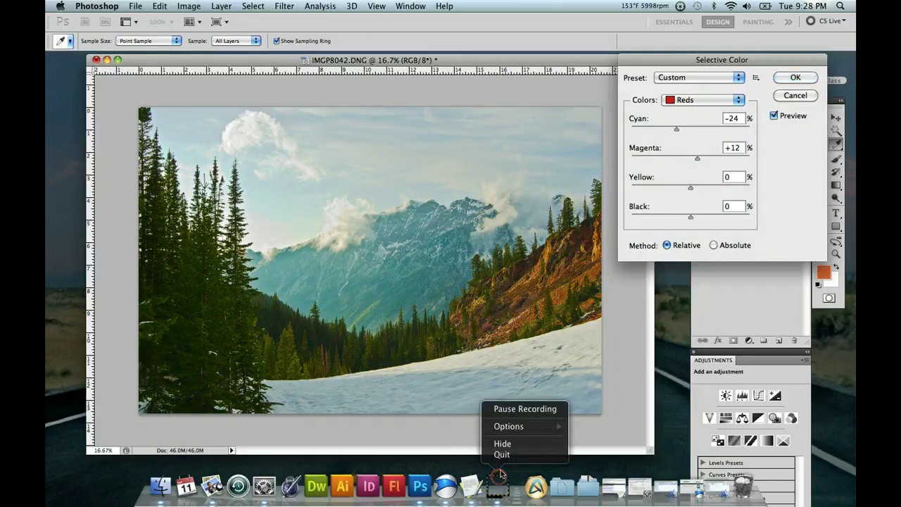
left_click(513, 409)
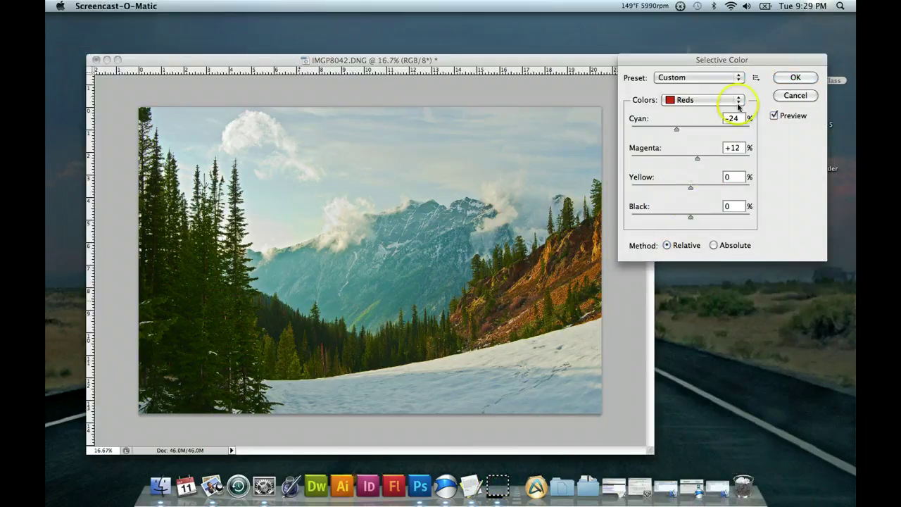
Step: Switch the Selective Color adjustment to the Greens range and set its cyan to +6%
left_click(738, 100)
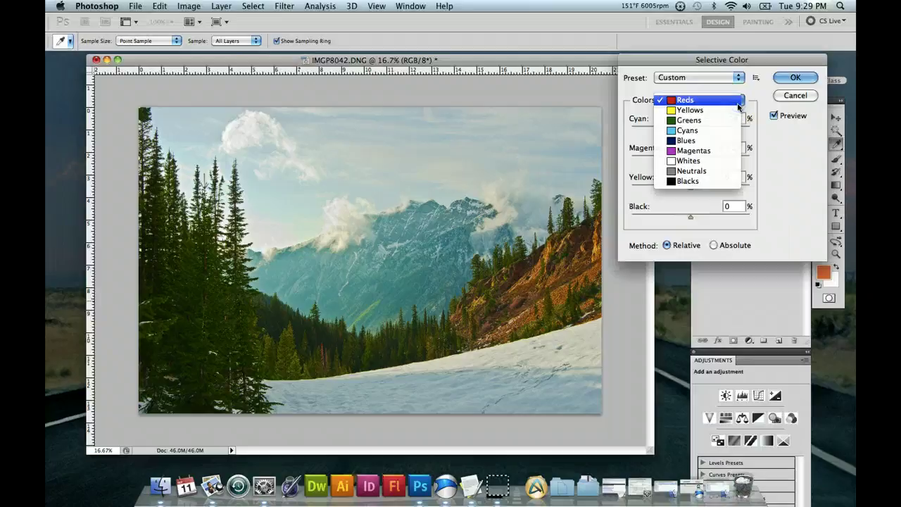
left_click(718, 121)
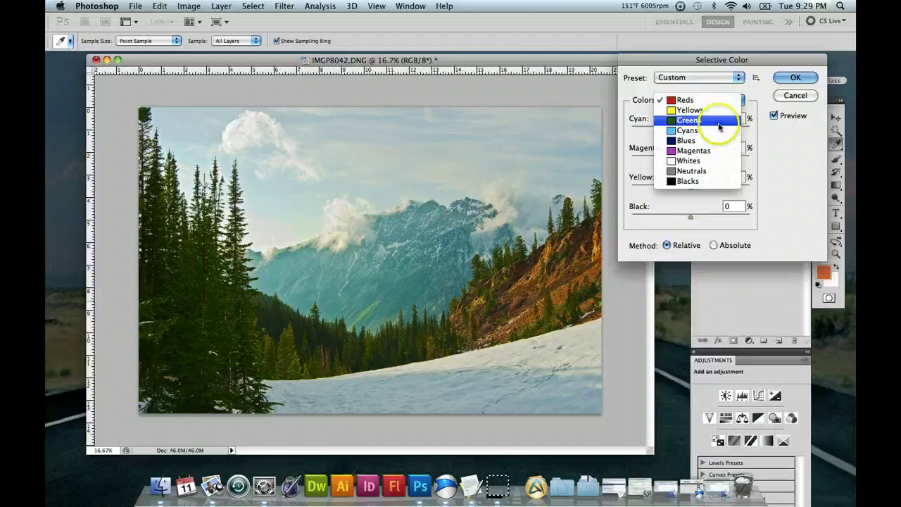
left_click(691, 160)
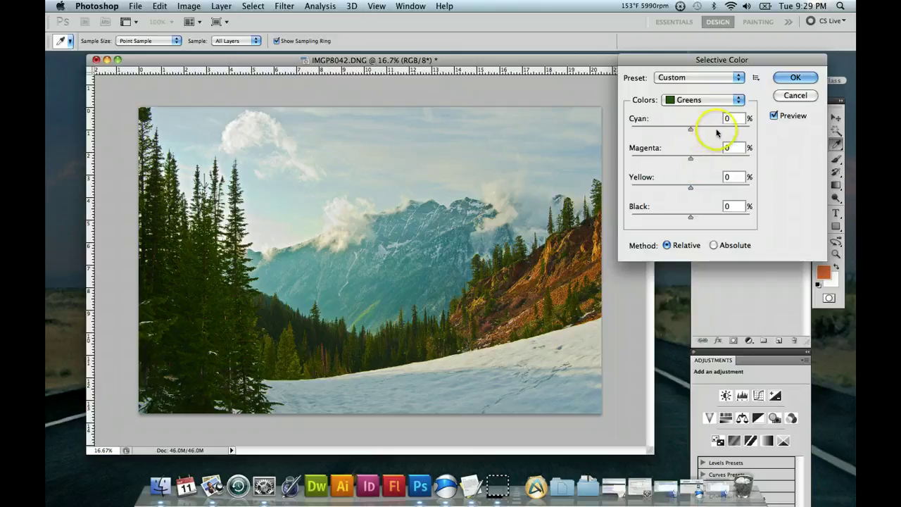
left_click(718, 131)
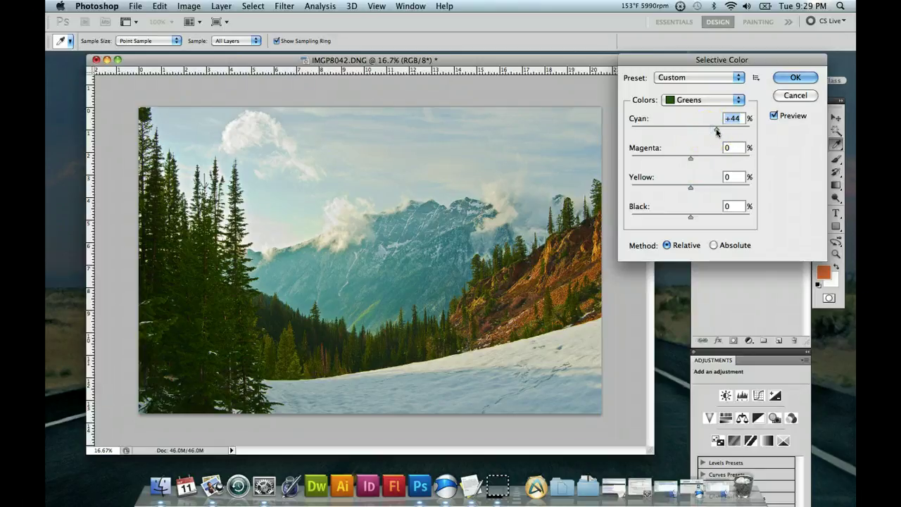
left_click_drag(717, 131, 642, 135)
Step: Try lower and higher magenta amounts in the Greens, settling on +9%
left_click_drag(694, 137, 658, 161)
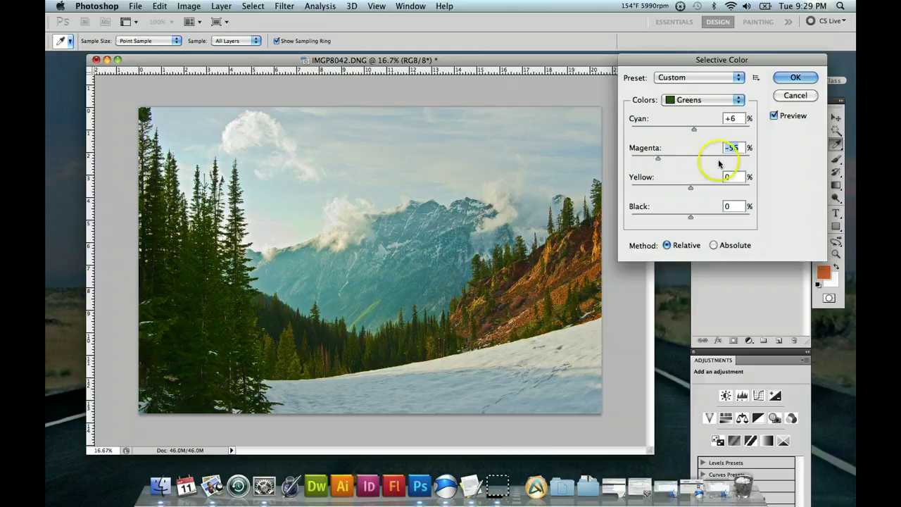
left_click_drag(730, 160, 698, 160)
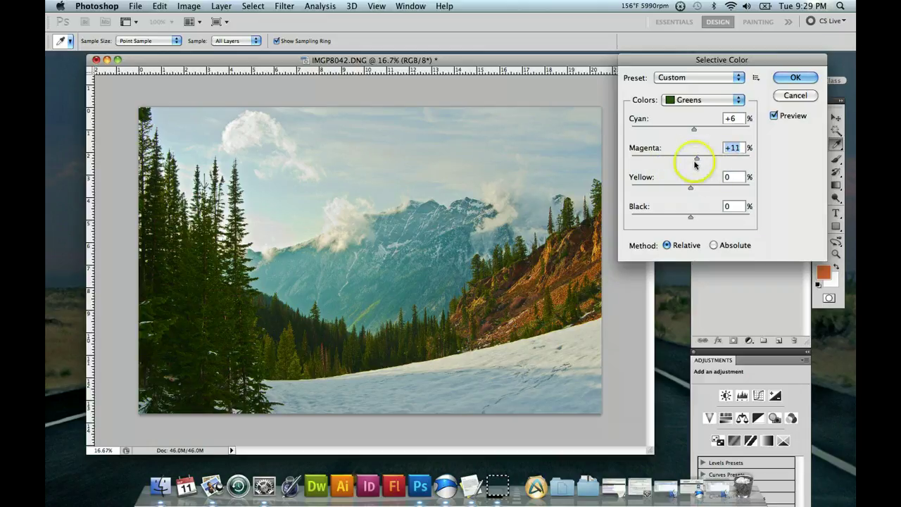
left_click(697, 159)
Step: Test both extremes of the Greens' yellow amount and set it to +2%
left_click(649, 188)
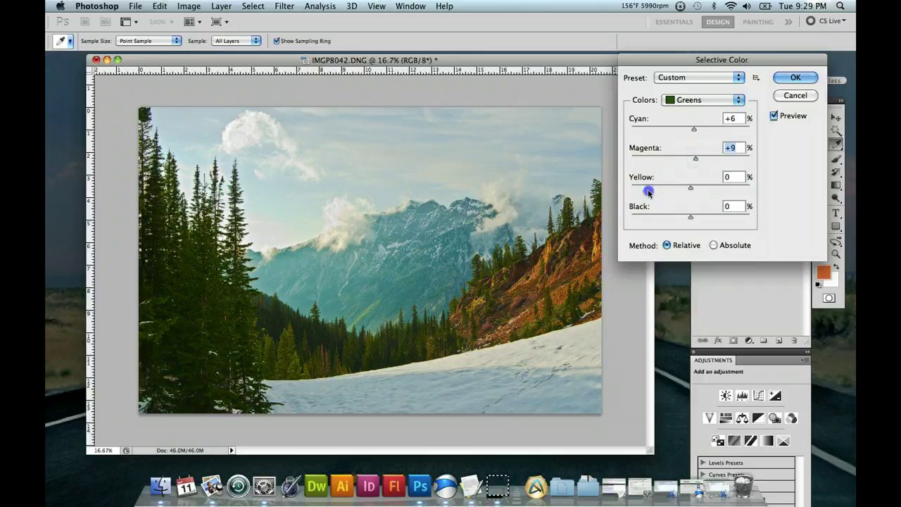
left_click(716, 190)
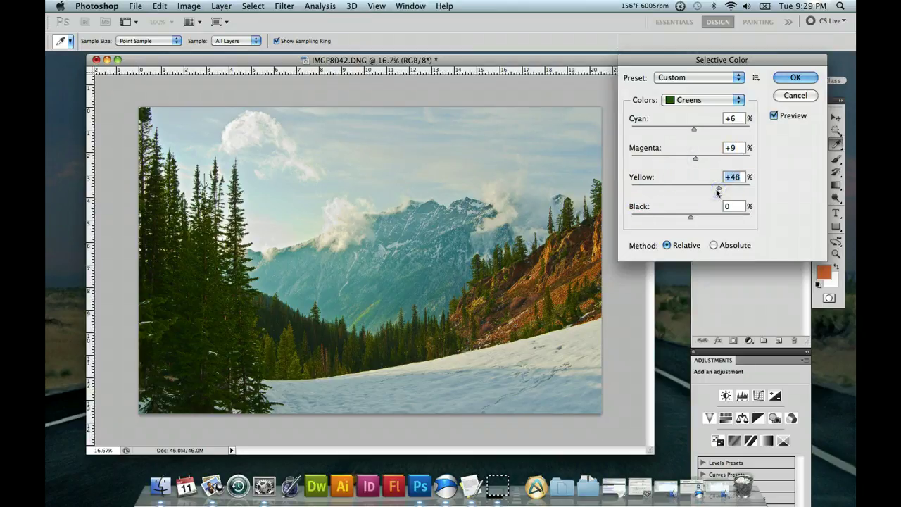
mouse_move(717, 190)
left_mouse_down()
mouse_move(669, 191)
mouse_move(701, 190)
left_mouse_up()
left_click_drag(701, 188, 639, 189)
left_click_drag(739, 198, 692, 188)
Step: Try lower and higher black amounts in the Greens range, ending at +65%
left_click(685, 219)
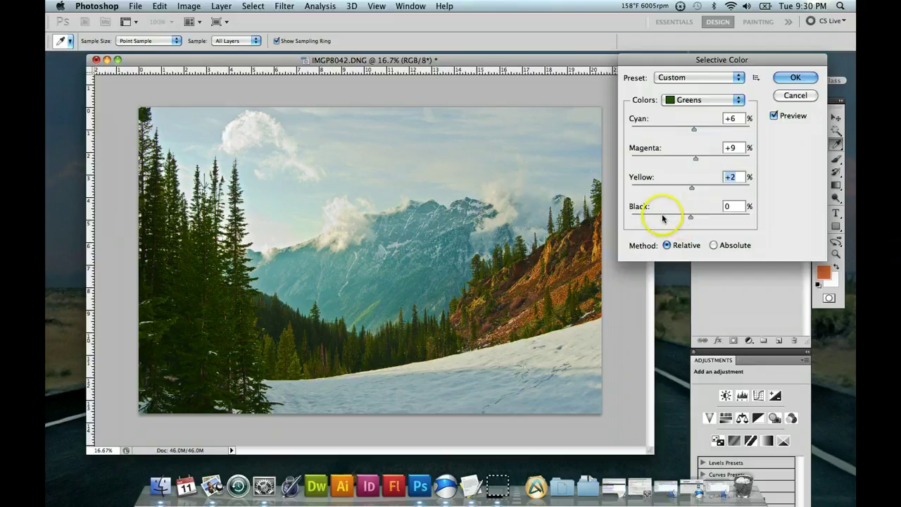
left_click(662, 218)
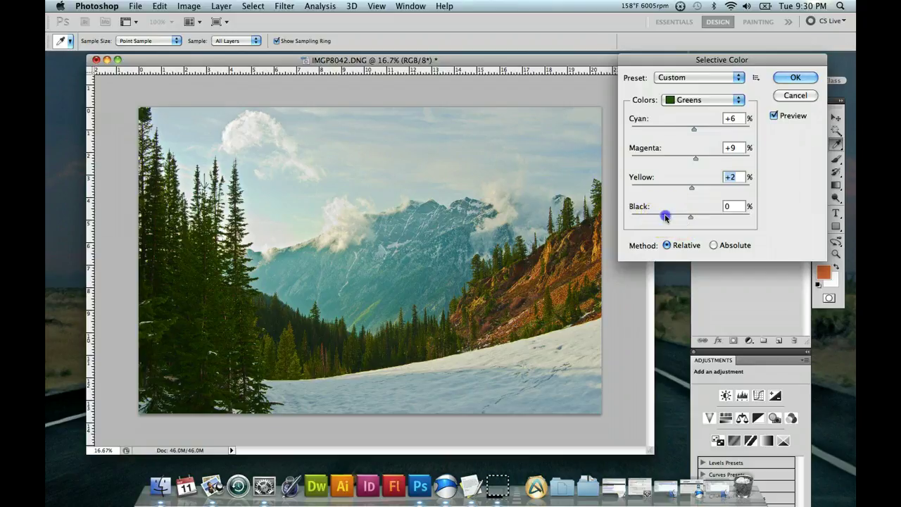
left_click(700, 218)
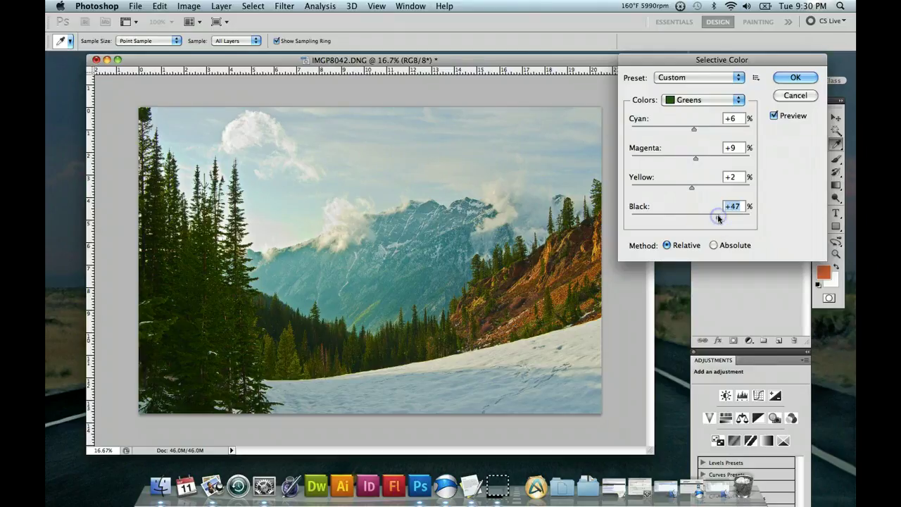
left_click_drag(719, 219, 749, 218)
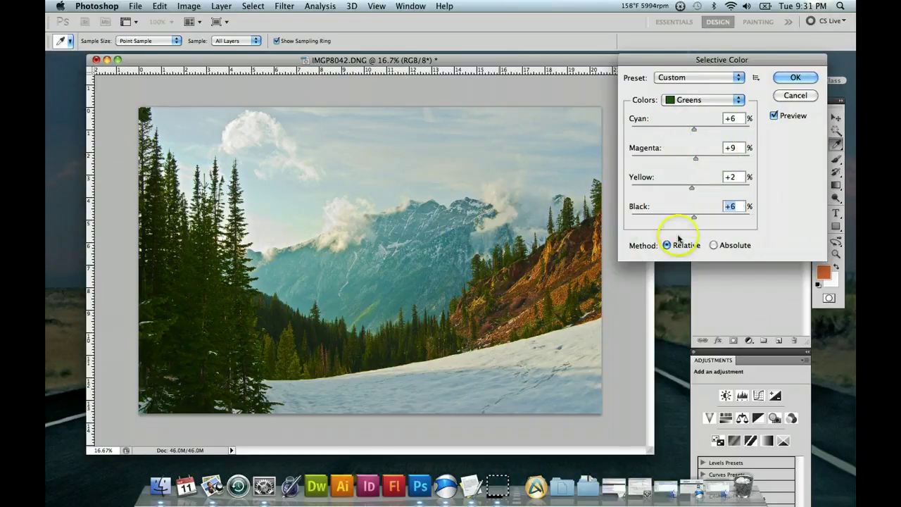
left_click_drag(694, 218, 644, 219)
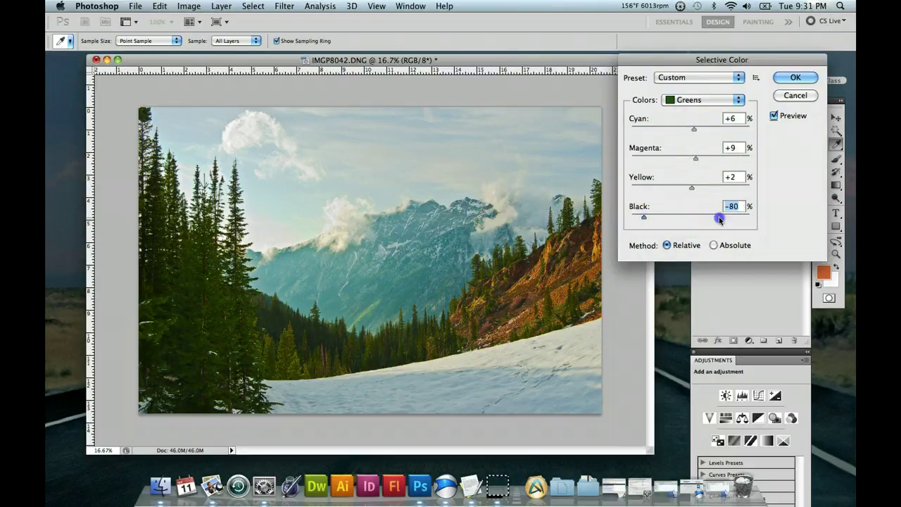
left_click_drag(719, 219, 726, 219)
left_click(680, 219)
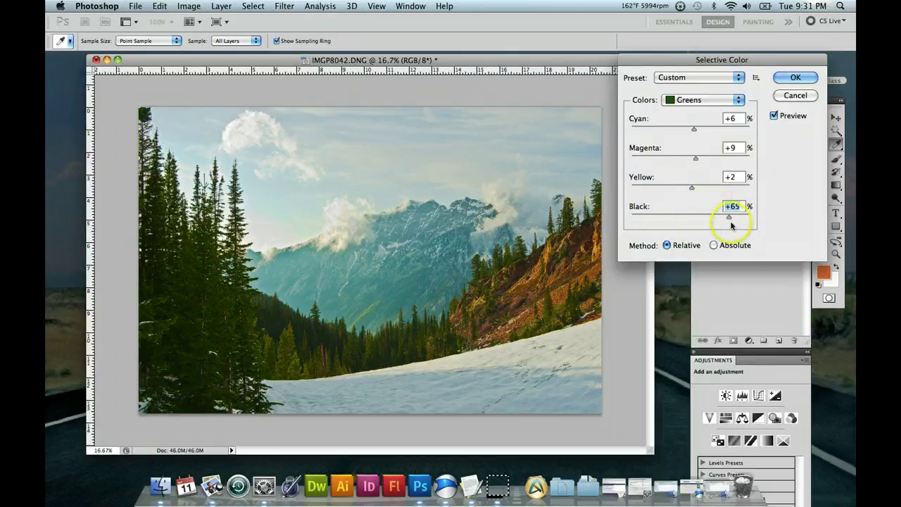
Step: Switch to the Magentas range, try its black amount at -53%, and bring it to +2%
left_click(738, 101)
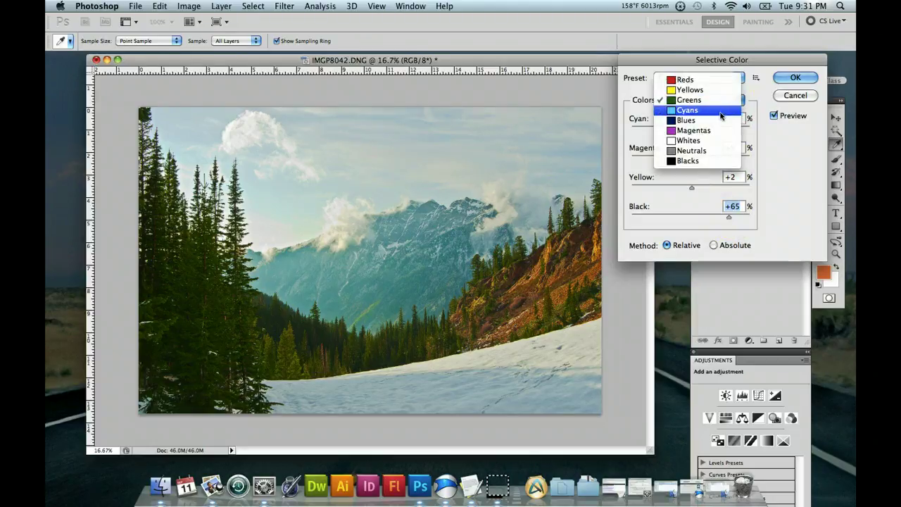
left_click(714, 129)
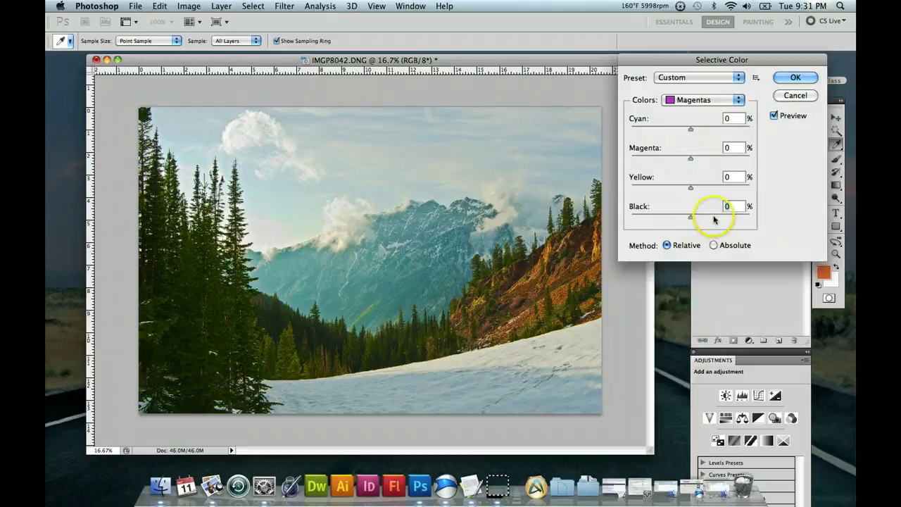
left_click_drag(690, 217, 660, 219)
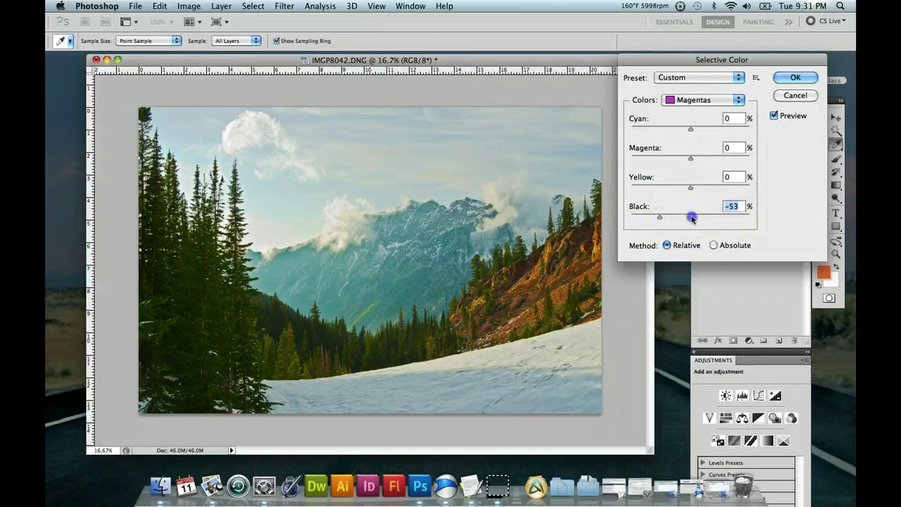
left_click(692, 219)
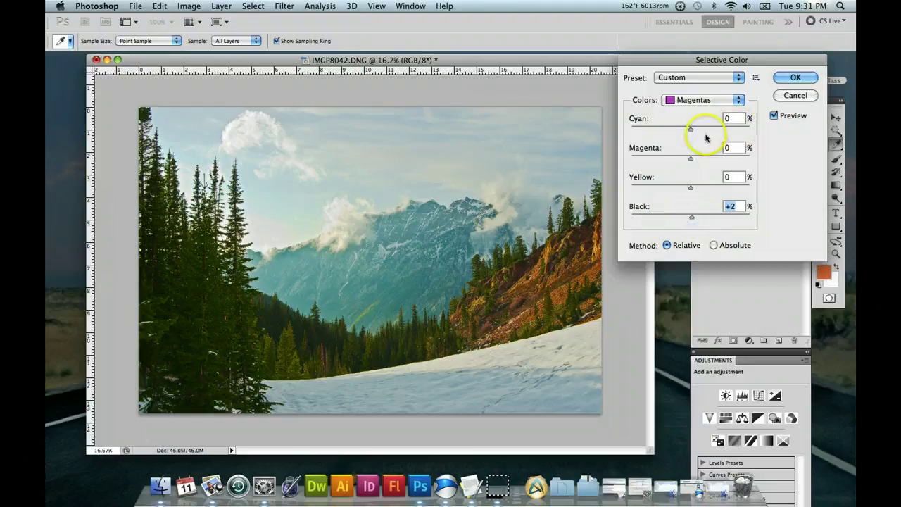
Step: Try the Magentas' cyan at +97% and -82%, magenta at +94% and -52%, and yellow at +70%
left_click(747, 129)
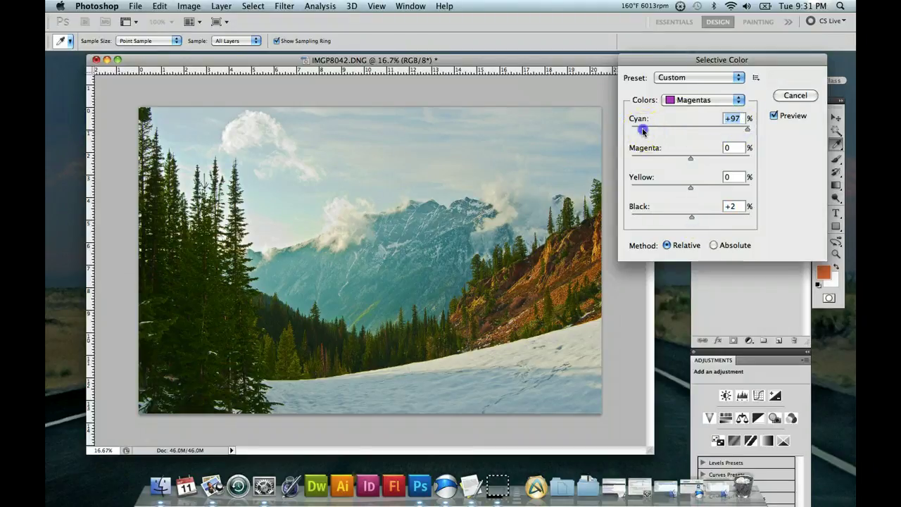
left_click(643, 130)
left_click(746, 158)
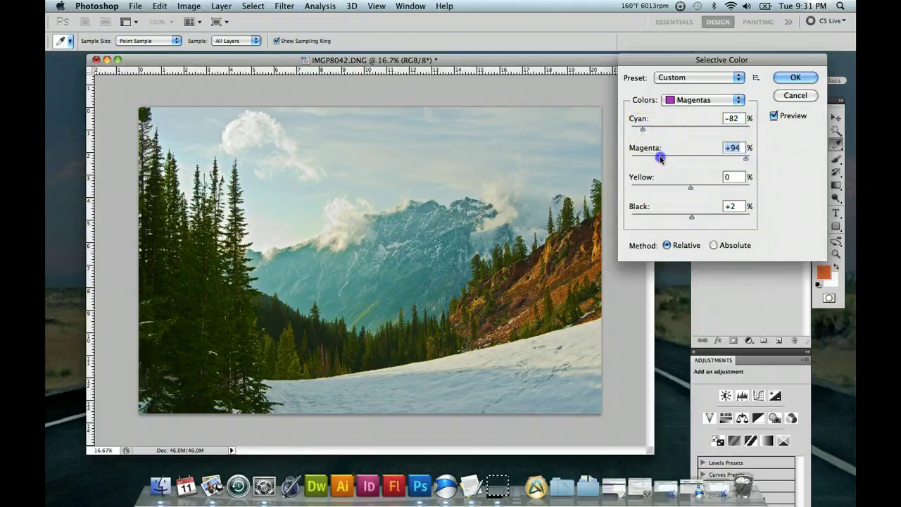
left_click(660, 158)
left_click_drag(678, 187, 732, 189)
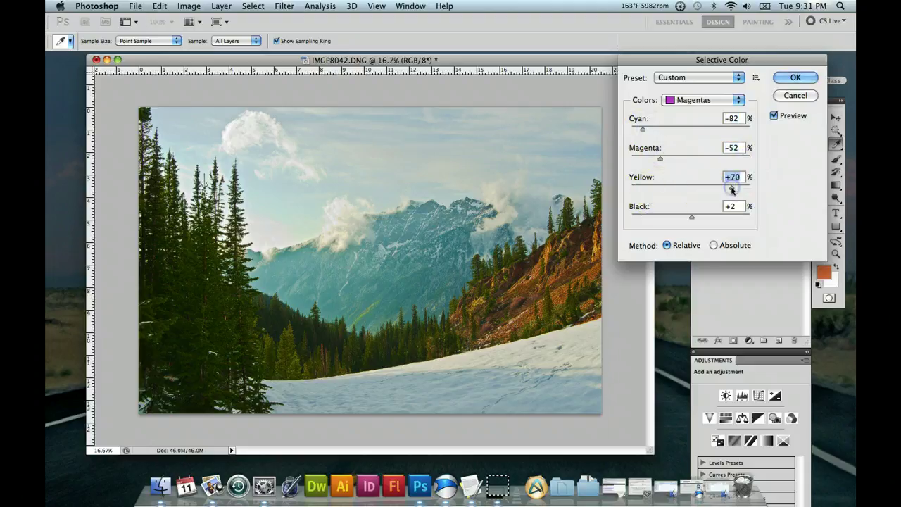
Step: Reset the Magentas' yellow, magenta, cyan and black amounts to 0%
left_click(694, 191)
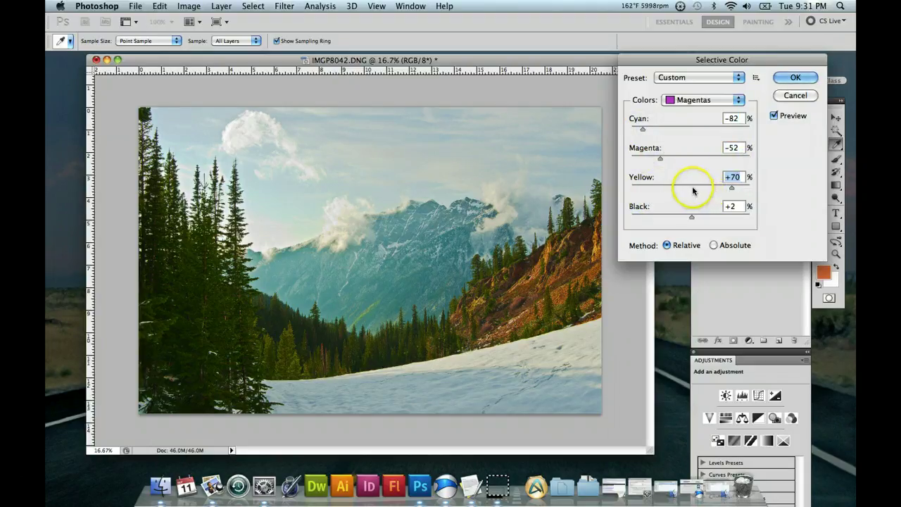
left_click(735, 146)
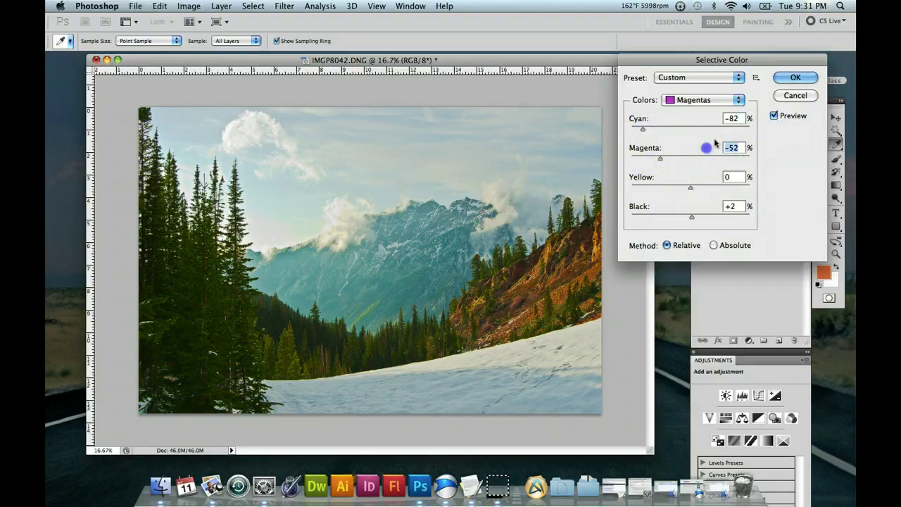
type("0")
left_click(732, 119)
type("0")
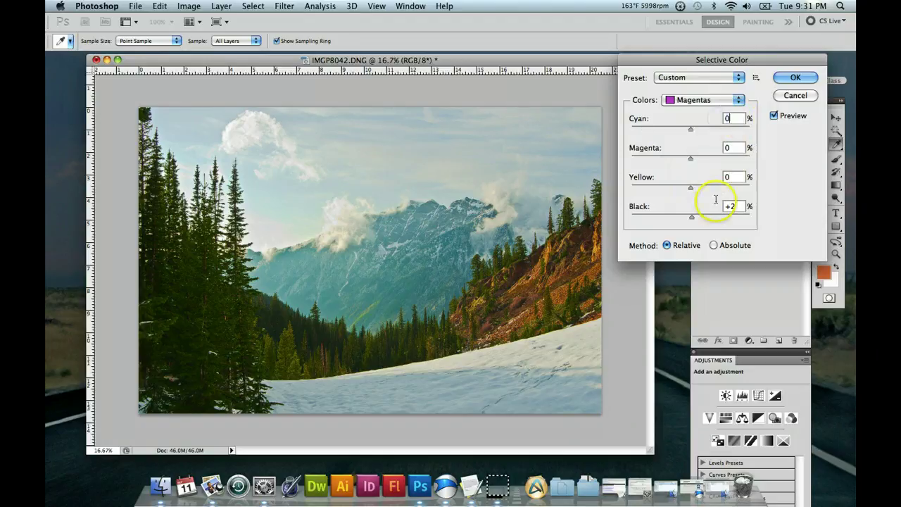
left_click(732, 206)
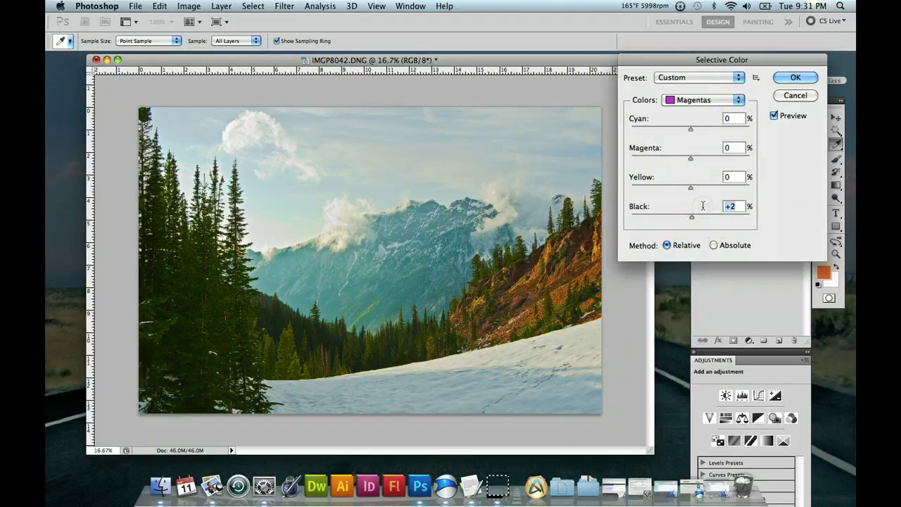
Step: Return to the Greens range, test lower and higher black amounts, and set black to +13%
left_click(738, 101)
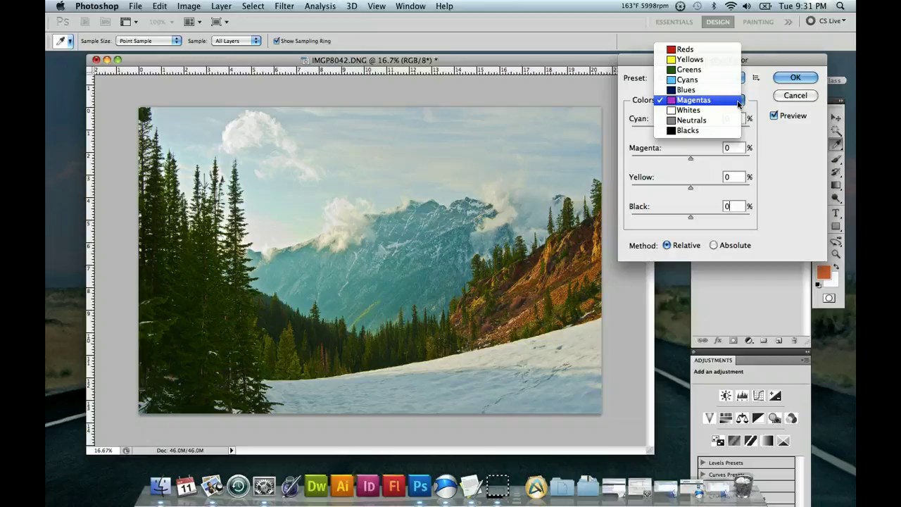
left_click(712, 111)
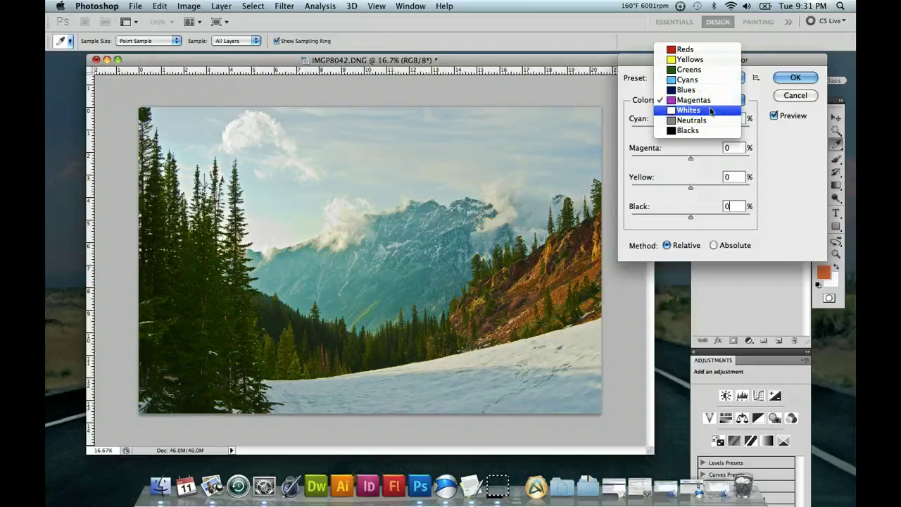
left_click_drag(712, 111, 708, 73)
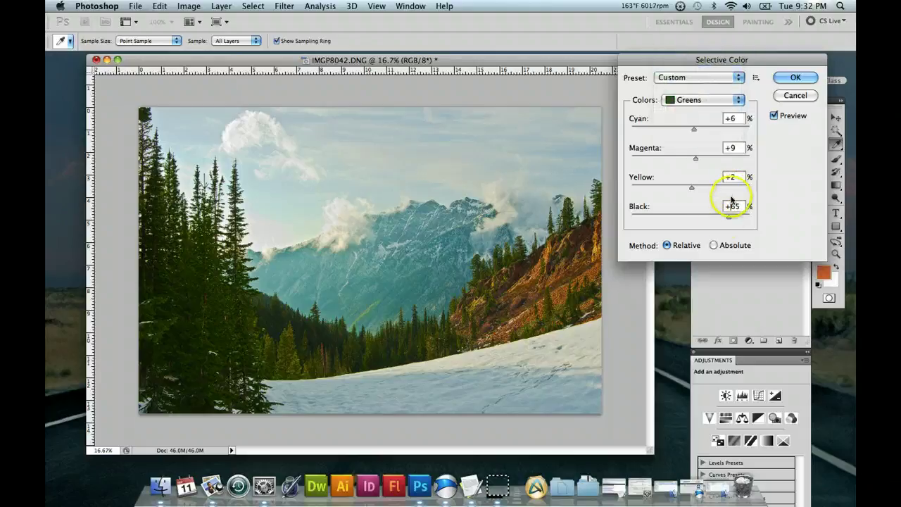
left_click_drag(728, 212, 662, 219)
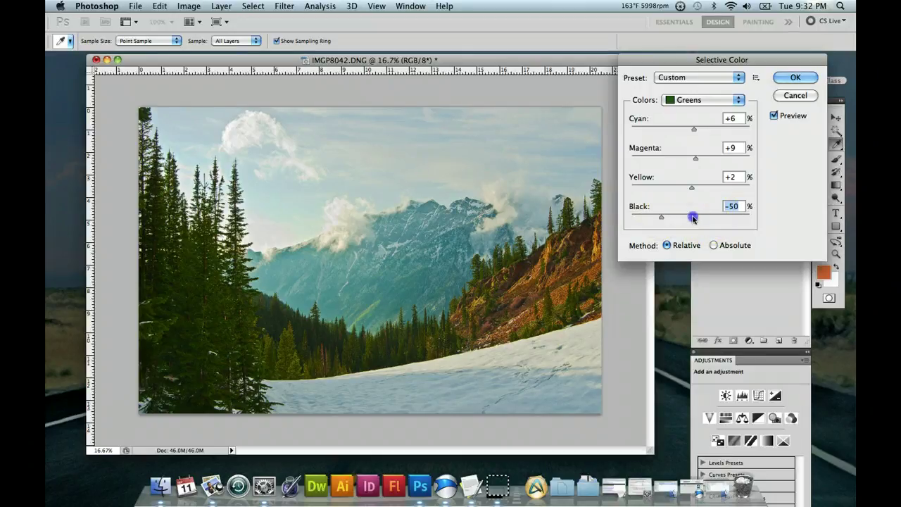
left_click(694, 217)
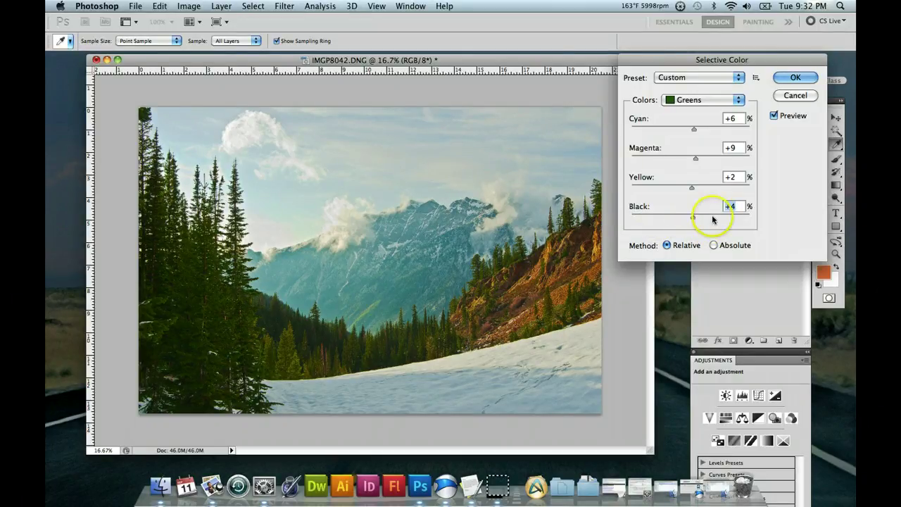
left_click(737, 217)
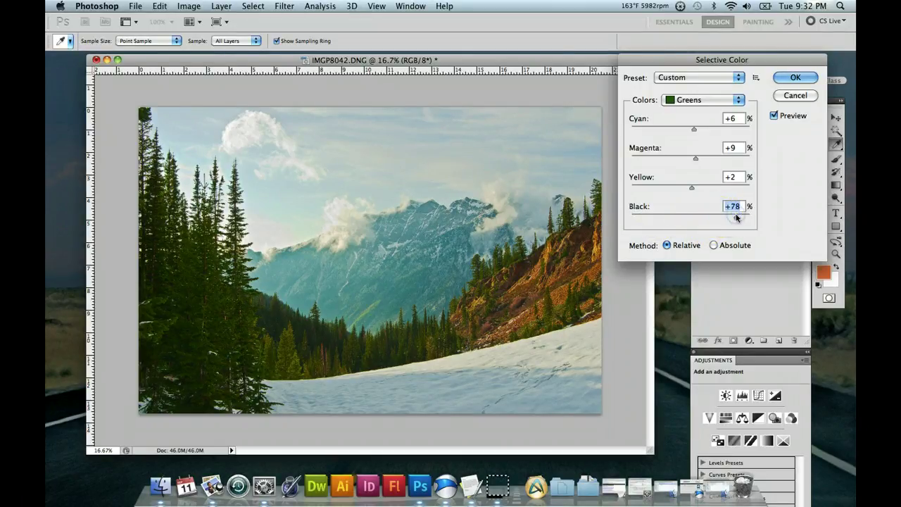
left_click_drag(736, 217, 692, 217)
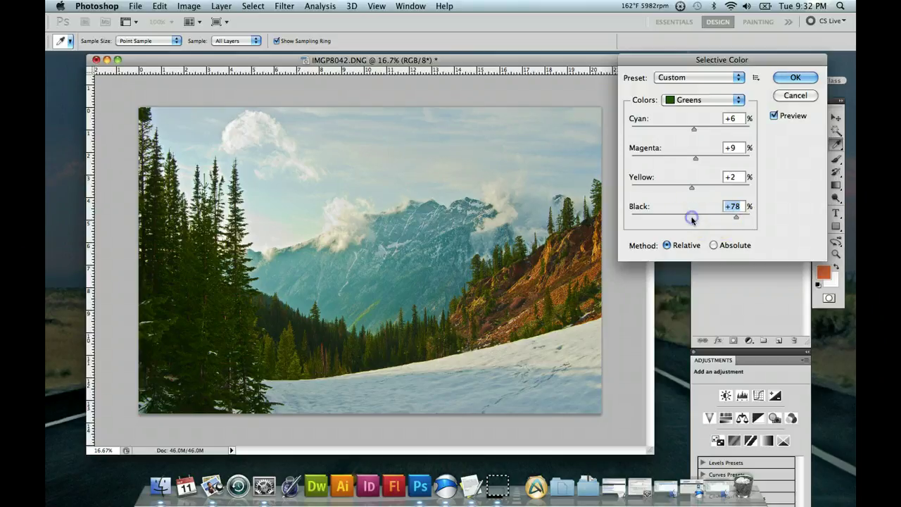
left_click(748, 218)
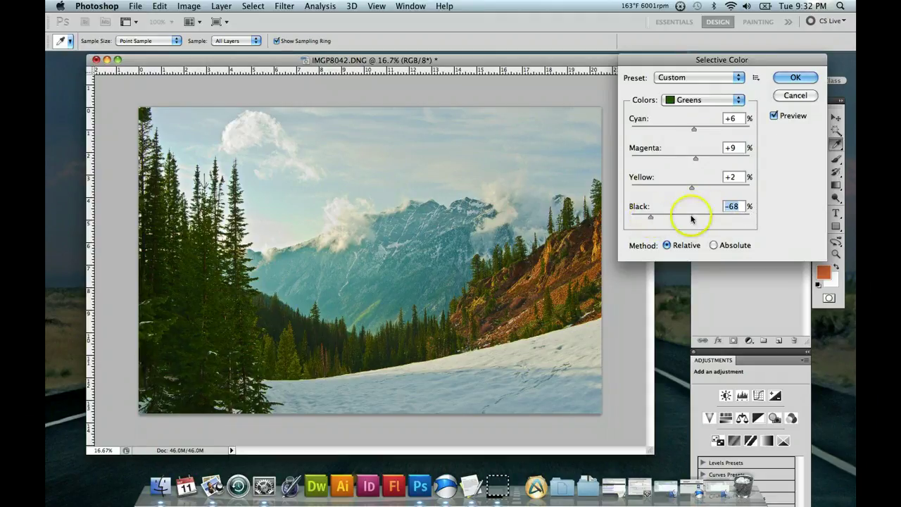
type("0")
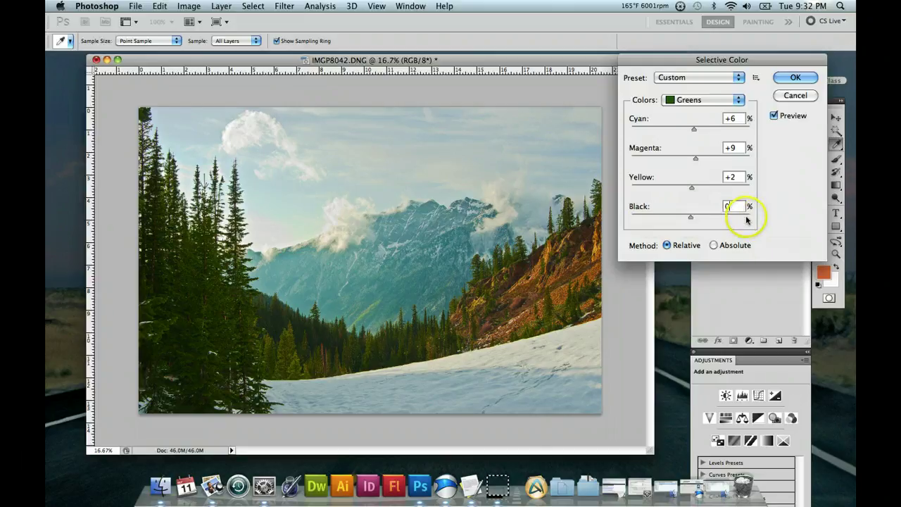
left_click(748, 218)
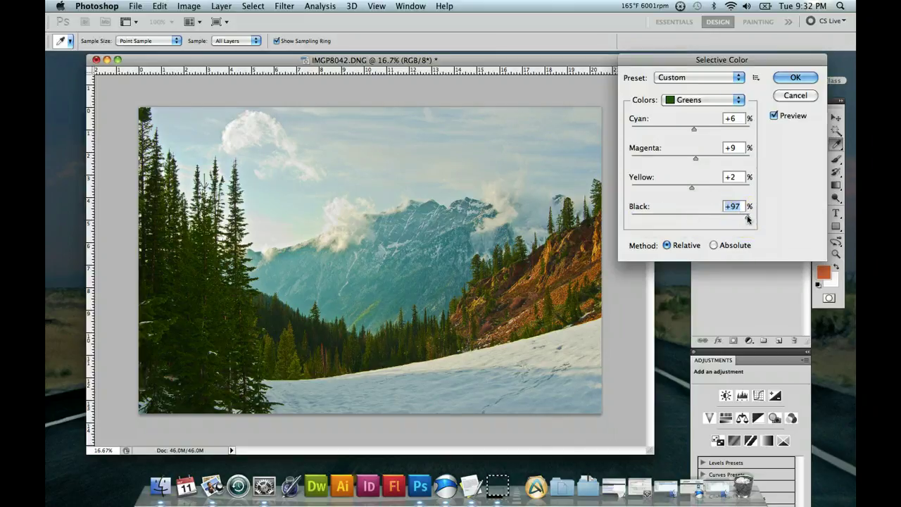
left_click_drag(748, 218, 699, 217)
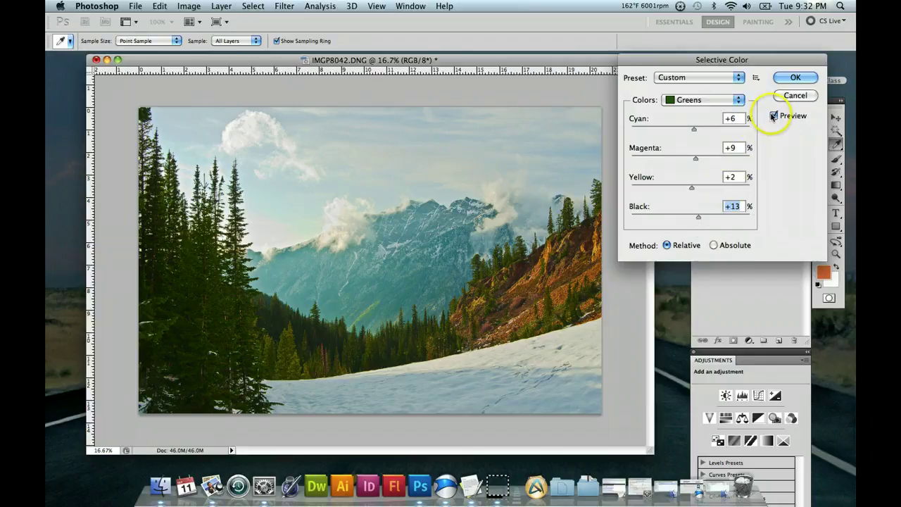
Step: Toggle the preview off and on to compare the photo before and after the Reds and Greens adjustments
left_click(773, 116)
left_click(773, 115)
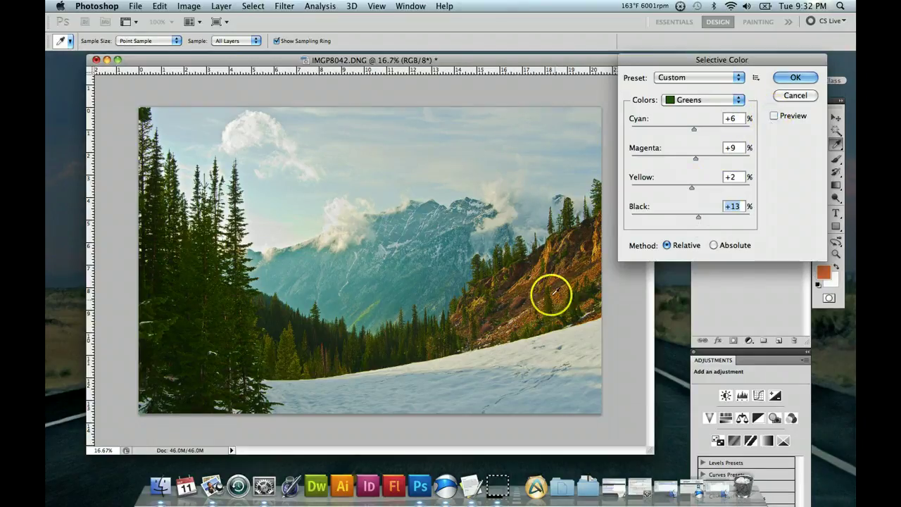
left_click(774, 116)
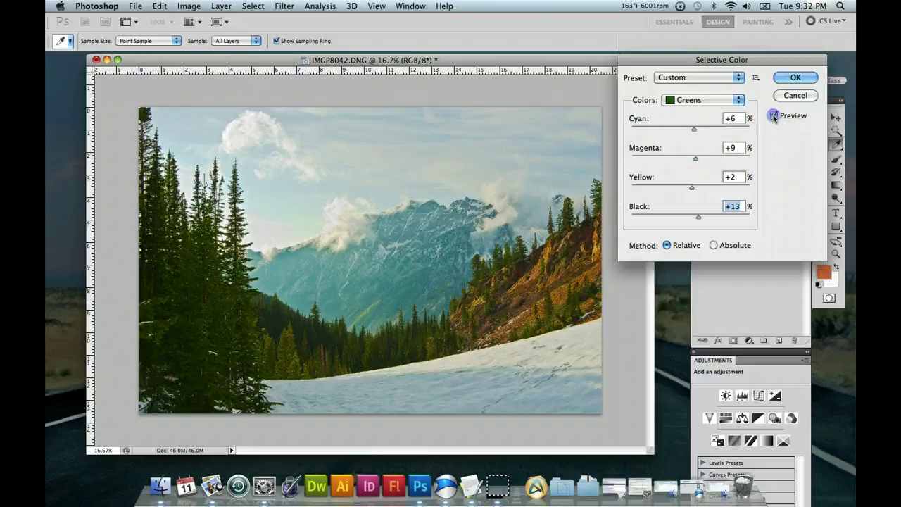
left_click(774, 117)
left_click(774, 116)
Step: Switch to the Whites range and set its black amount to +80%
left_click(738, 100)
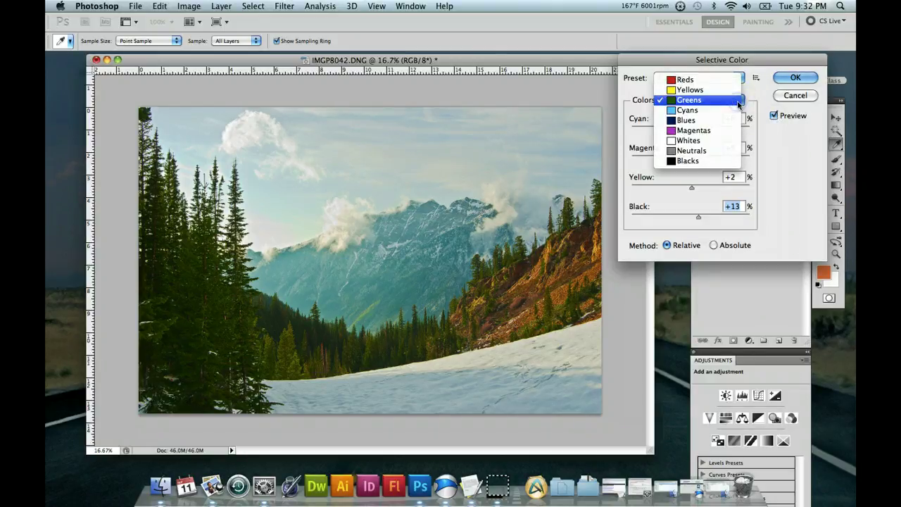
left_click_drag(738, 104, 713, 144)
left_click(714, 144)
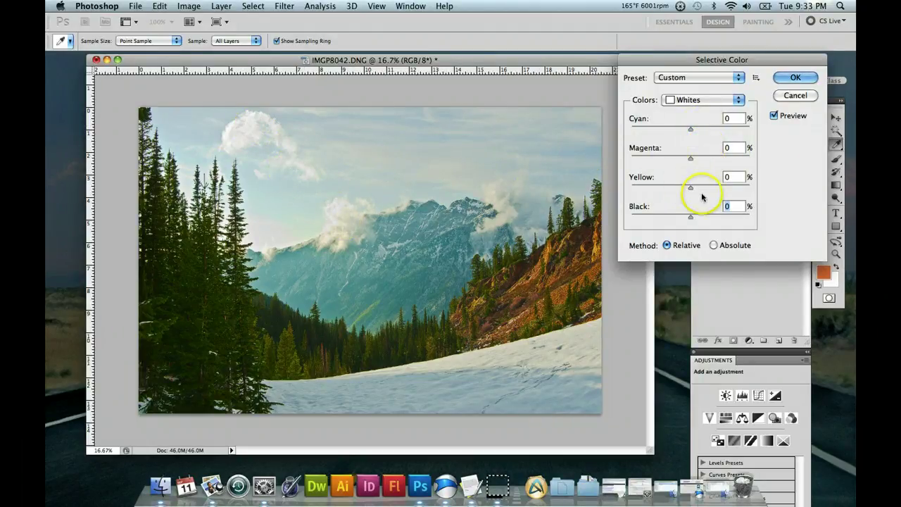
left_click_drag(691, 218, 737, 217)
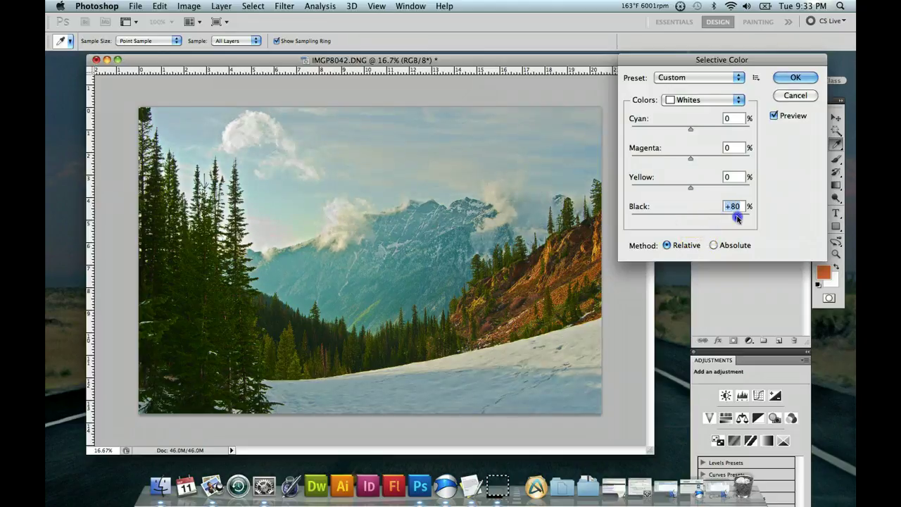
Step: Compare the sky, clouds and snow with and without the Whites adjustment by toggling the preview, leaving it on
left_click(775, 117)
left_click(774, 117)
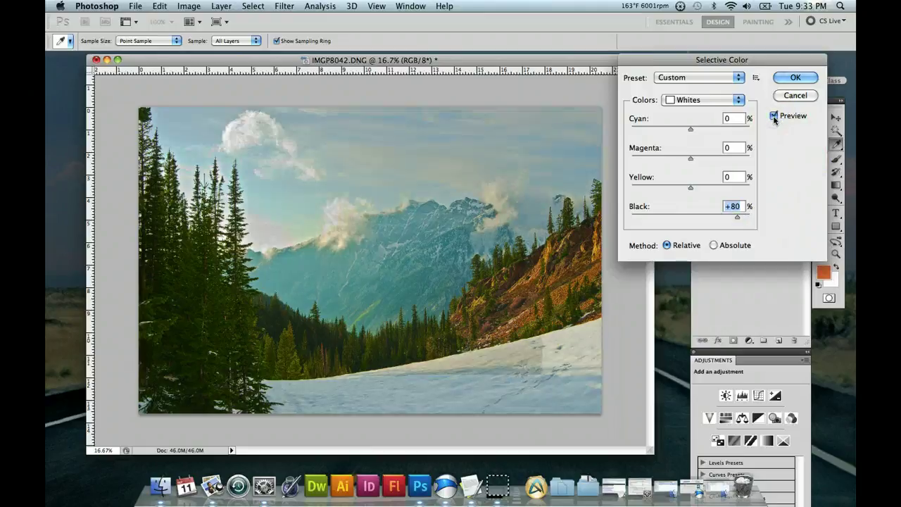
left_click(774, 117)
left_click(774, 117)
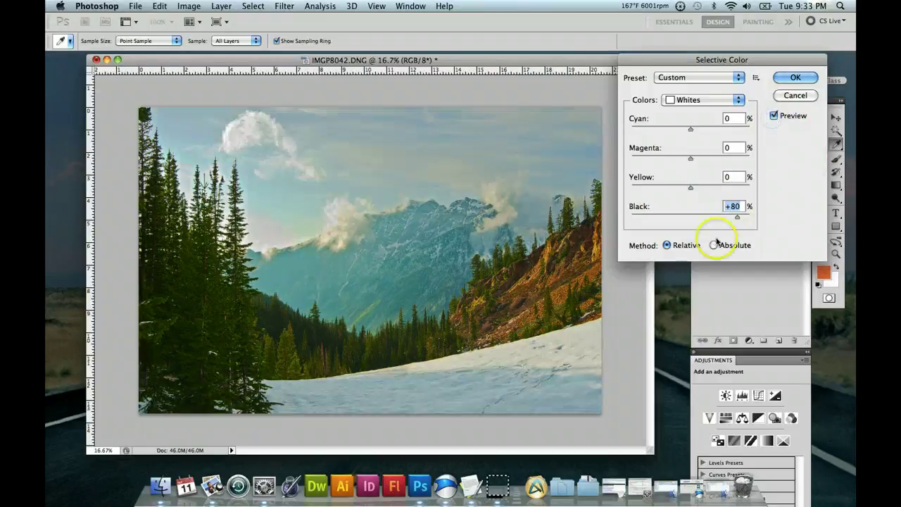
Step: Reduce the Whites black amount to +13% and toggle the preview to compare the sky and snow, leaving it on
left_click_drag(697, 217, 694, 217)
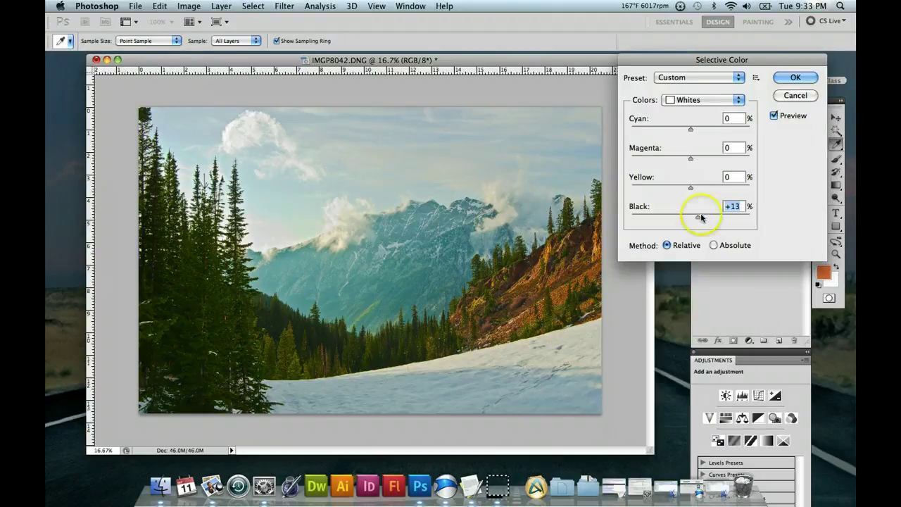
left_click(775, 117)
left_click(776, 117)
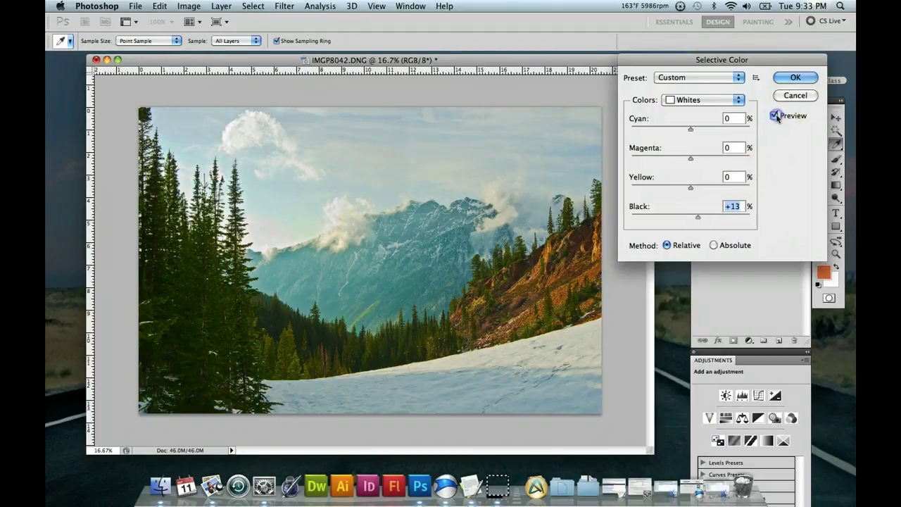
left_click(776, 117)
left_click(775, 117)
left_click(776, 117)
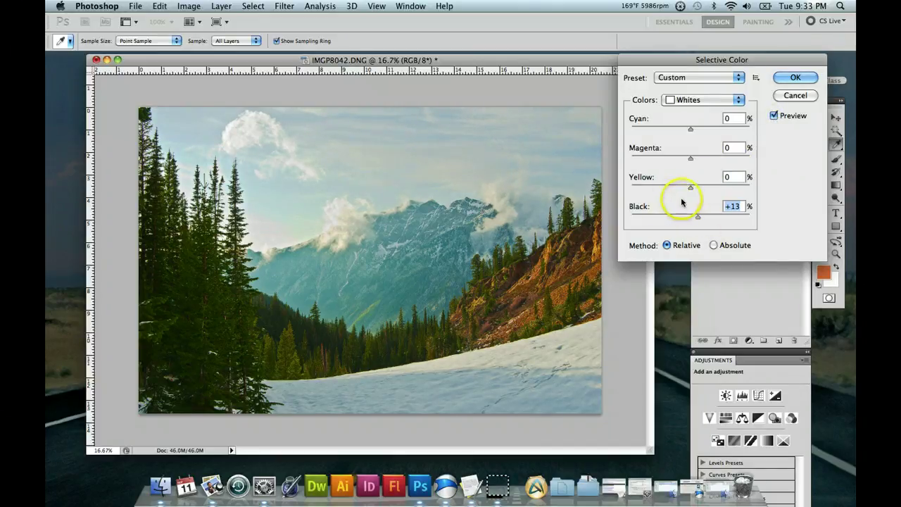
Step: Test Whites yellow amounts of -58% and +35%, and set yellow to +3%
left_click_drag(691, 190, 657, 188)
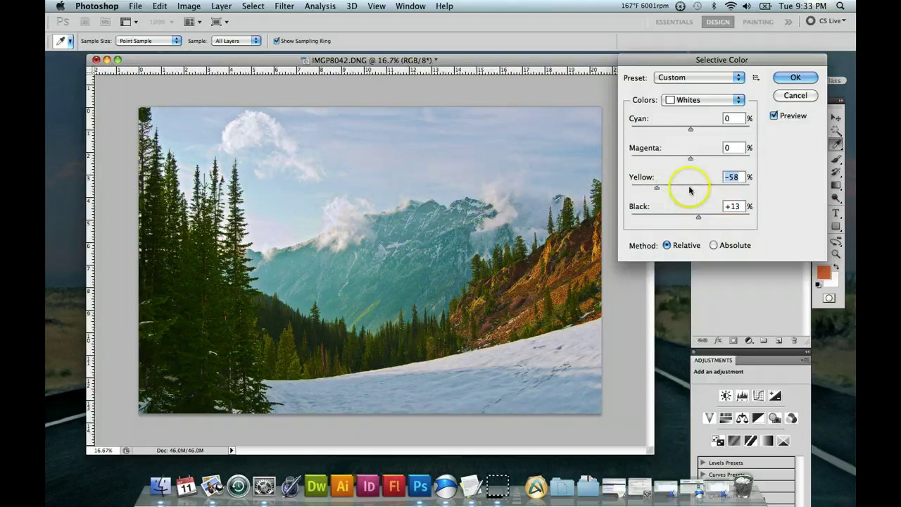
left_click(711, 188)
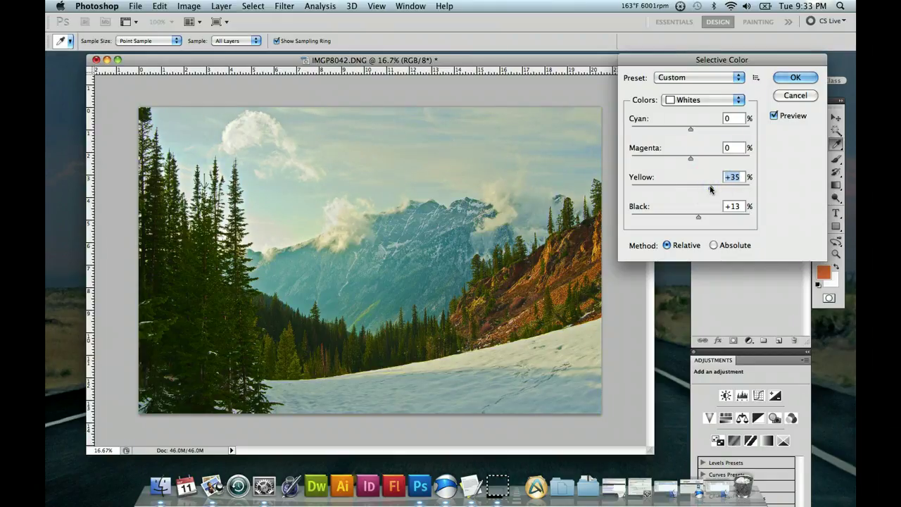
left_click_drag(711, 189, 693, 188)
Step: Test Whites magenta amounts from -37% to +45%, and set magenta to +20%
left_click(717, 159)
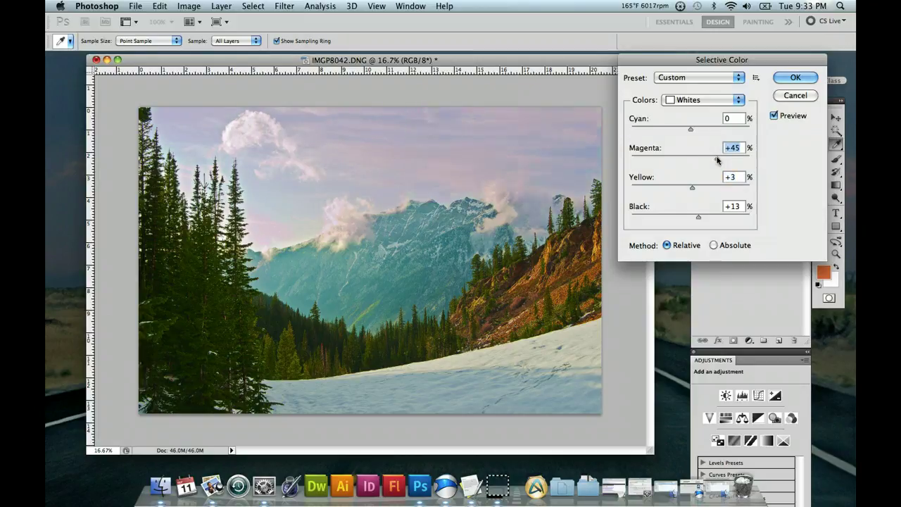
left_click(669, 159)
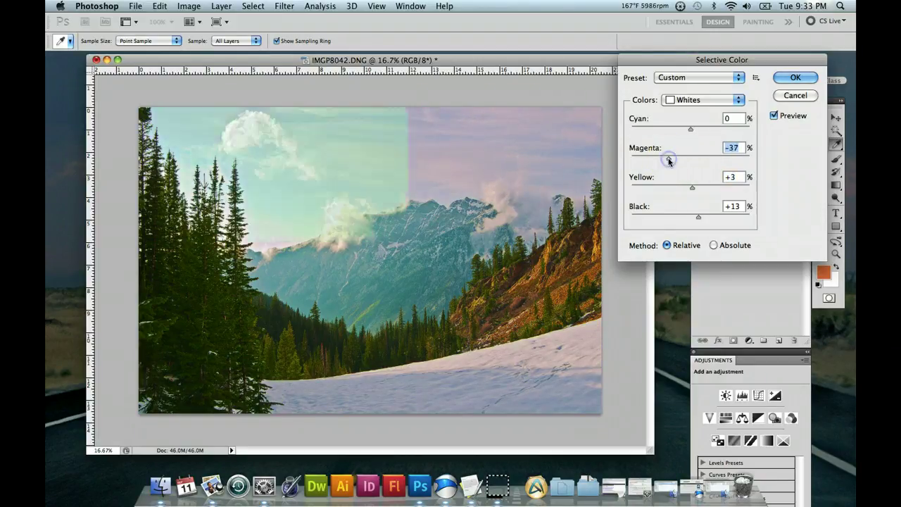
left_click_drag(689, 162, 697, 159)
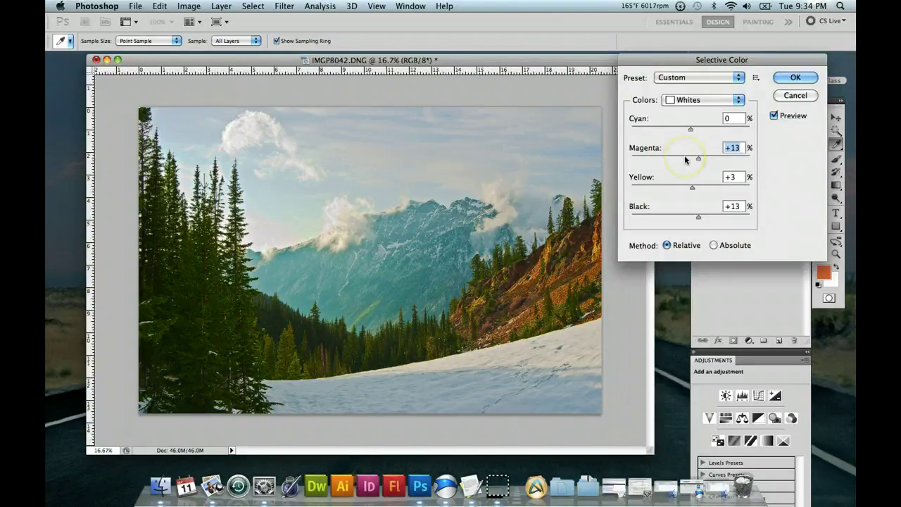
left_click_drag(685, 160, 699, 159)
left_click(686, 160)
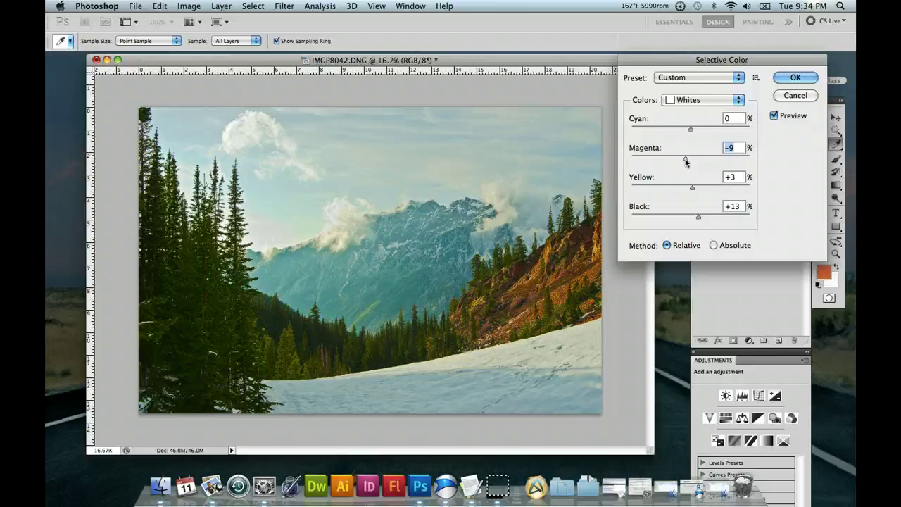
left_click_drag(686, 161, 682, 160)
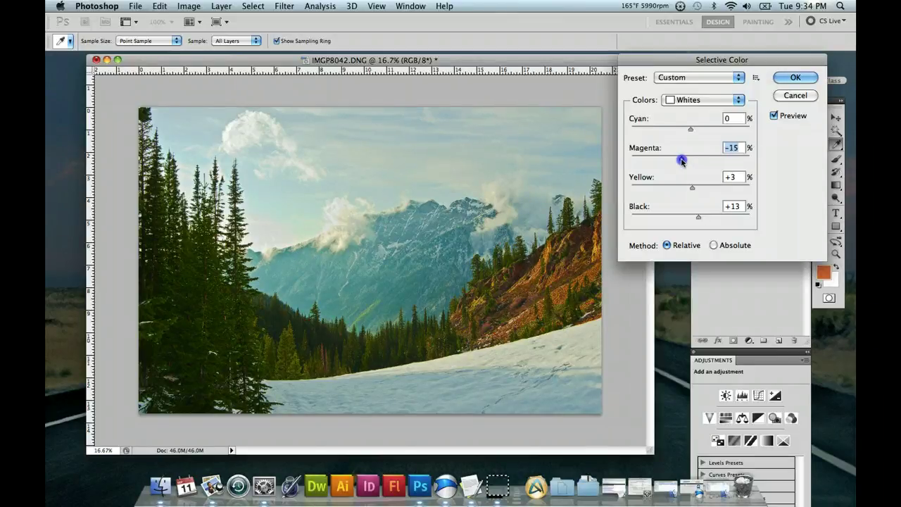
left_click(718, 159)
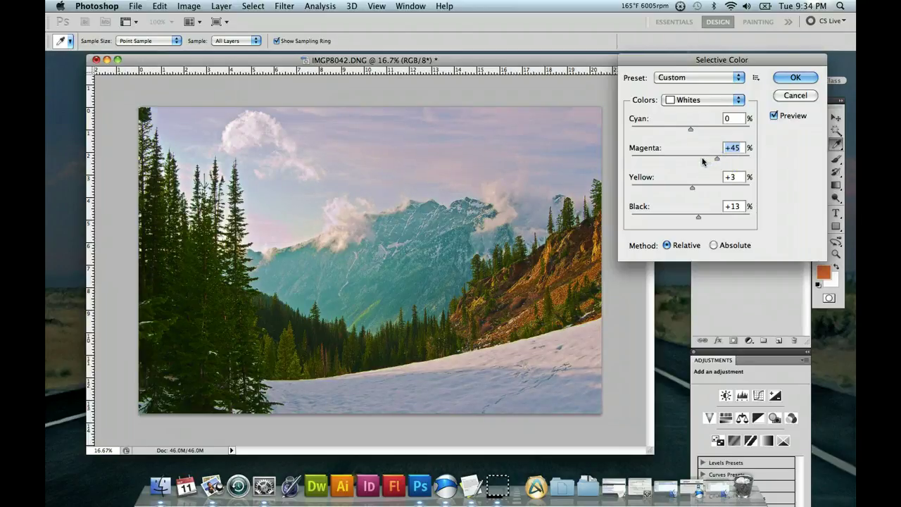
left_click(702, 161)
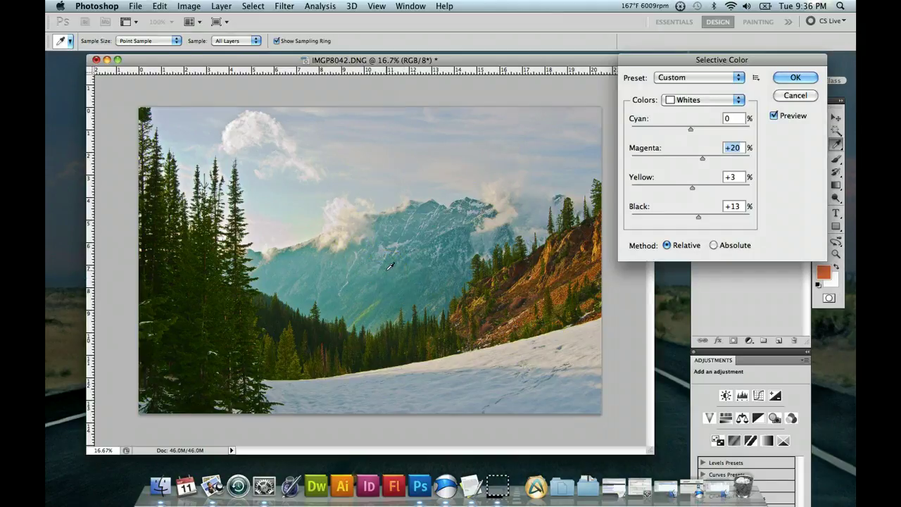
Step: Try stronger magenta amounts in the Whites range, ending at +71%
left_click(438, 258)
mouse_move(709, 157)
left_mouse_down()
mouse_move(680, 159)
mouse_move(722, 157)
left_mouse_up()
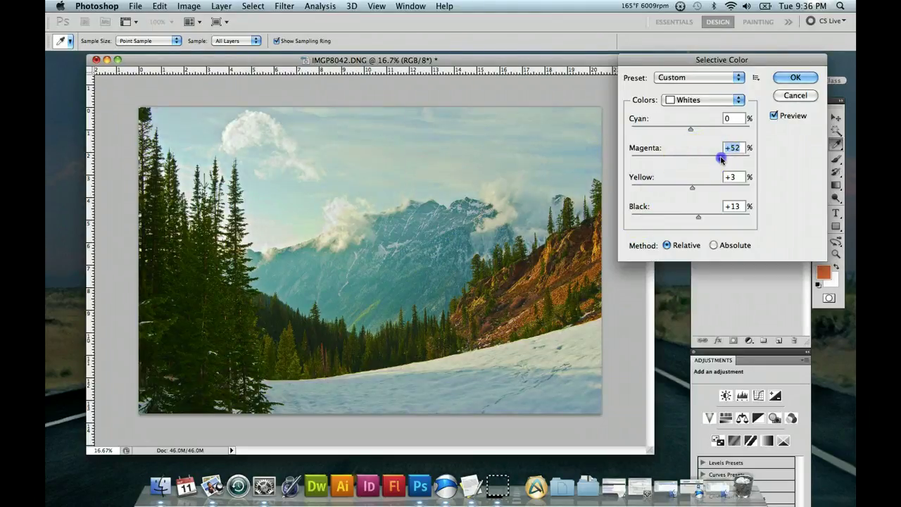
left_click_drag(667, 162, 696, 161)
type("71")
left_click(725, 160)
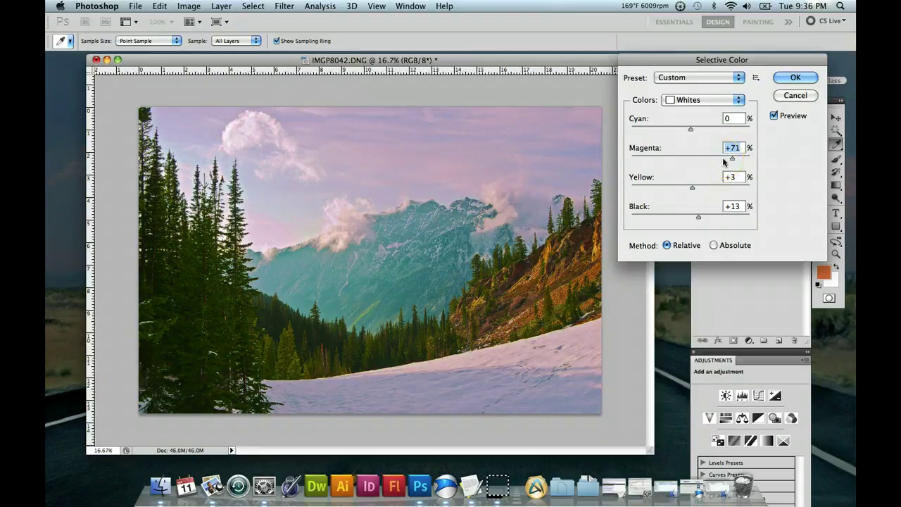
Step: Rebalance the Whites range to cyan -2%, magenta +18% and yellow +20%
left_click_drag(693, 187, 735, 190)
left_click(701, 189)
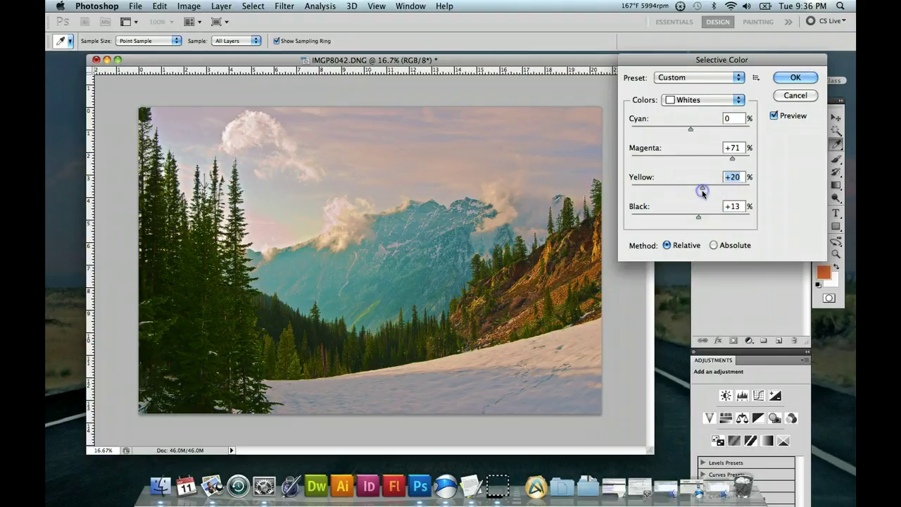
left_click(701, 159)
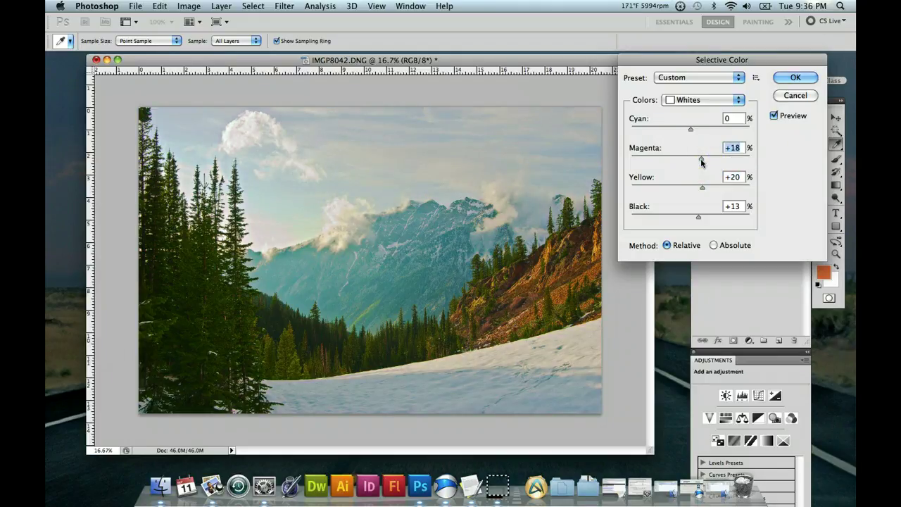
left_click(702, 161)
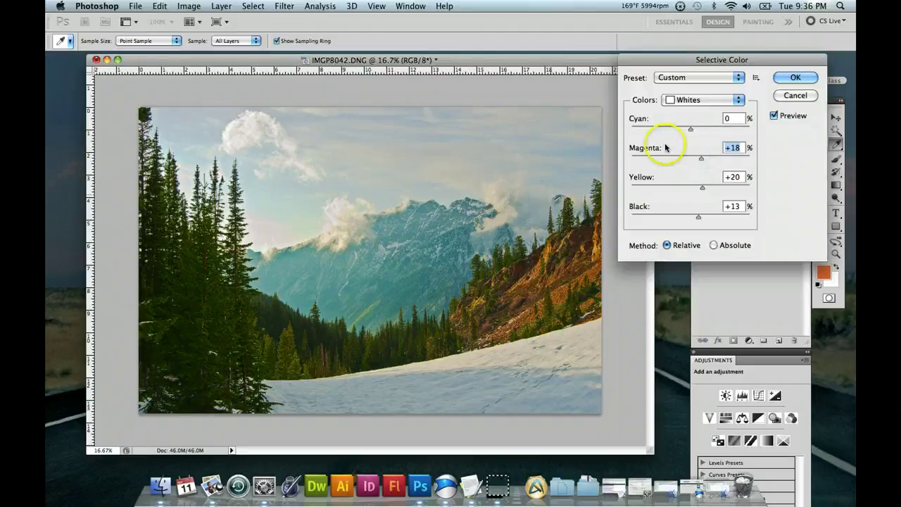
mouse_move(694, 130)
left_mouse_down()
mouse_move(671, 129)
mouse_move(689, 131)
left_mouse_up()
Step: Toggle the preview repeatedly to compare the photo with and without the rebalanced Whites, leaving it on
left_click(774, 116)
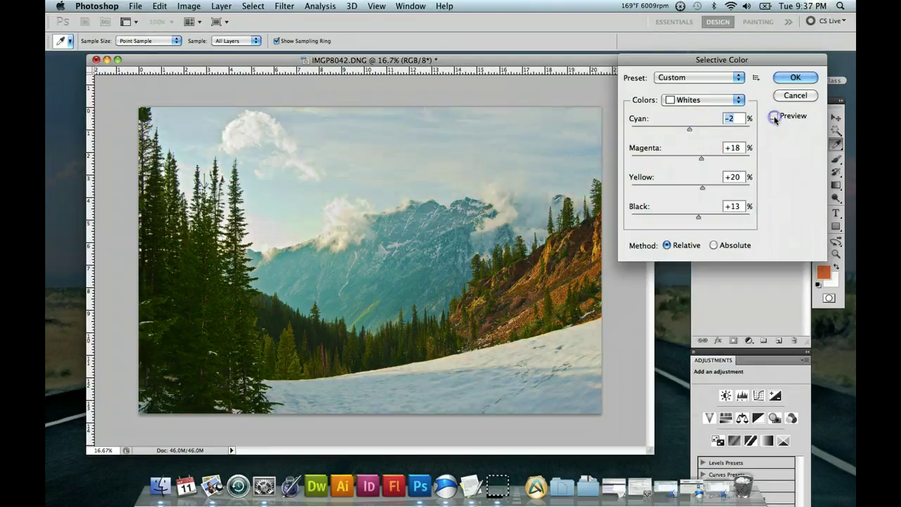
left_click(775, 116)
left_click(775, 116)
left_click(774, 116)
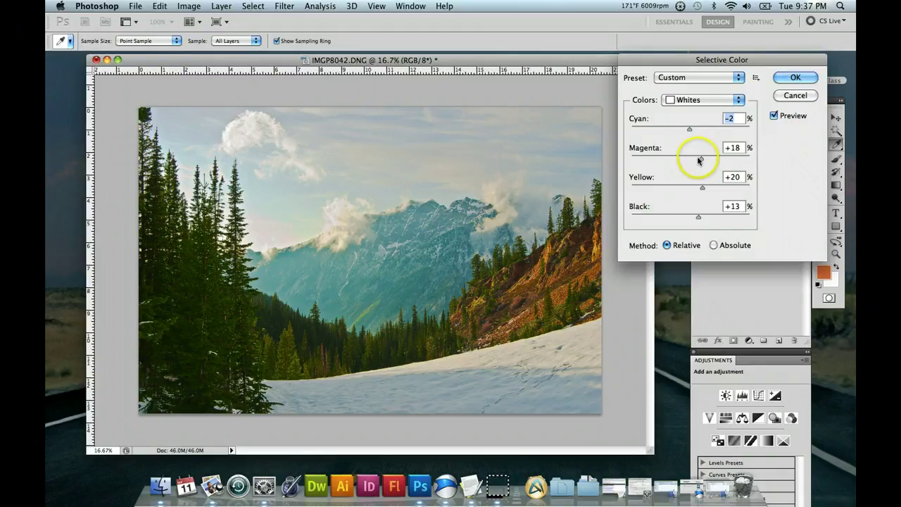
left_click(774, 116)
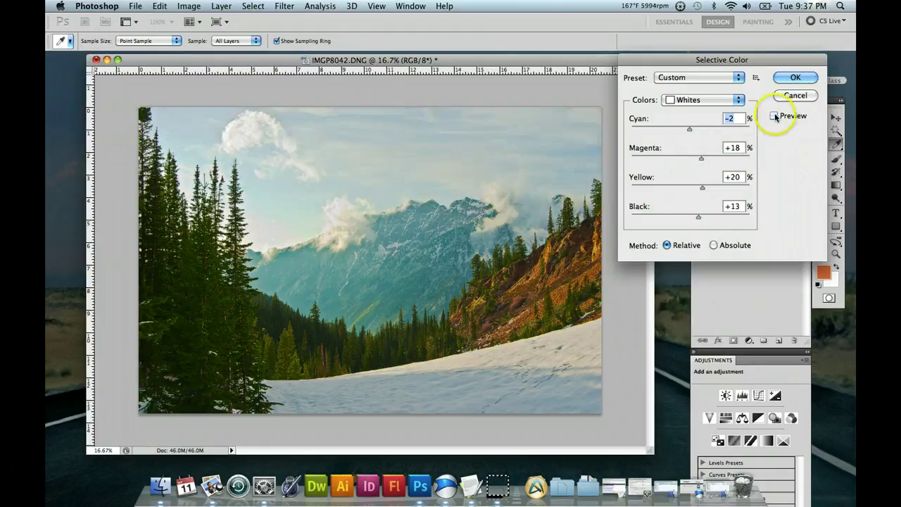
left_click(774, 116)
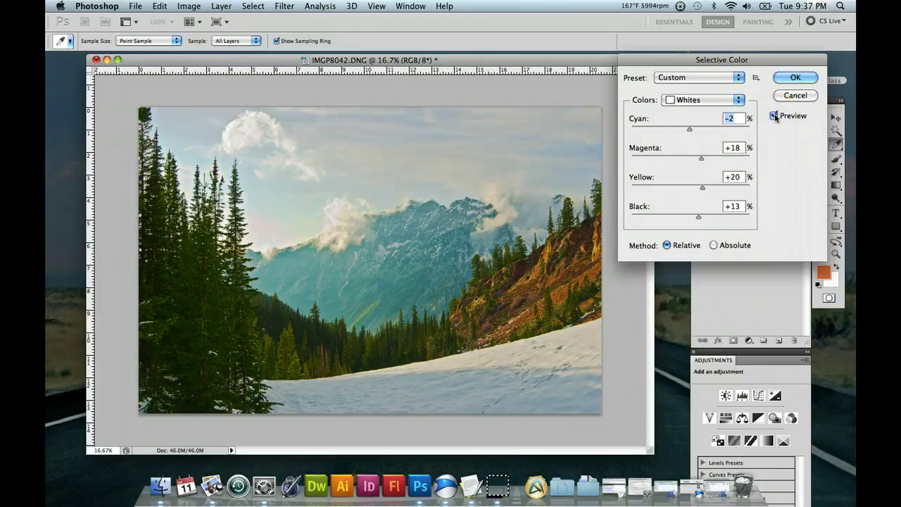
left_click(775, 115)
left_click(774, 115)
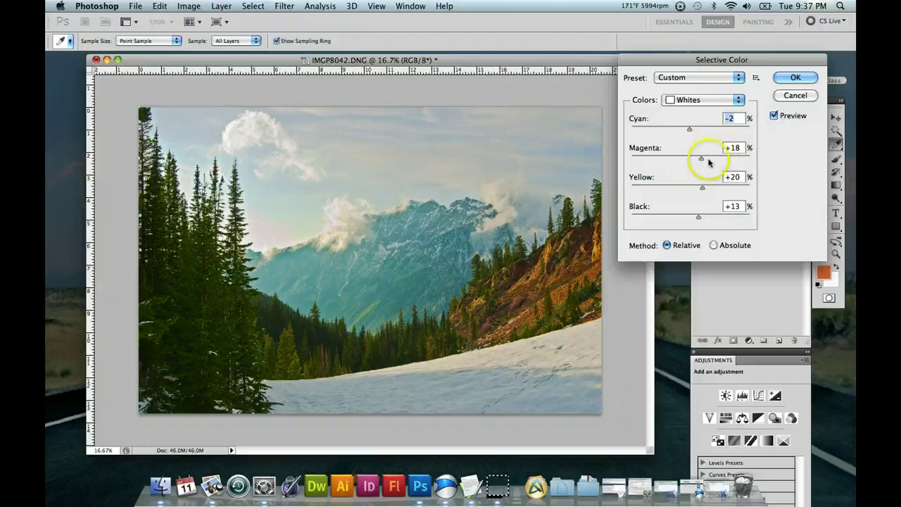
Step: Reduce the Whites magenta to +9% and yellow to +15%, and compare the result with the preview off and on
left_click_drag(702, 161, 700, 190)
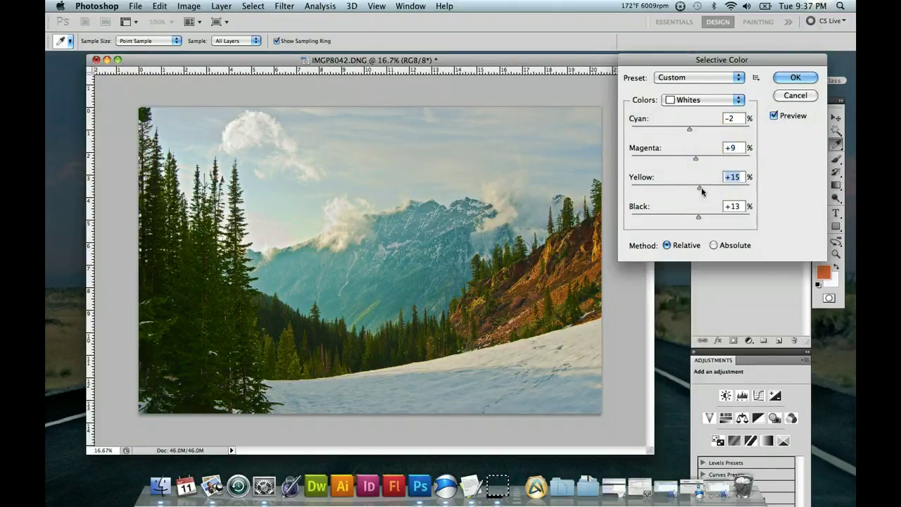
left_click(774, 115)
left_click(774, 115)
left_click(701, 189)
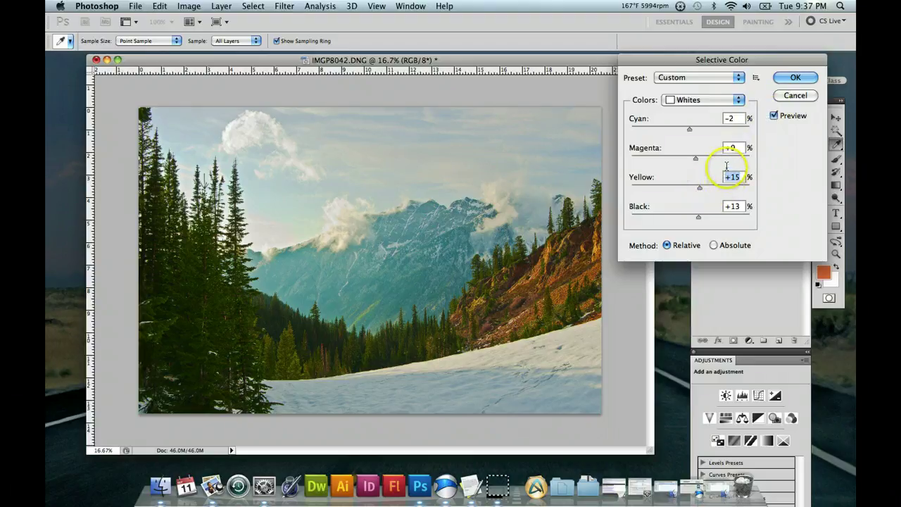
left_click(777, 117)
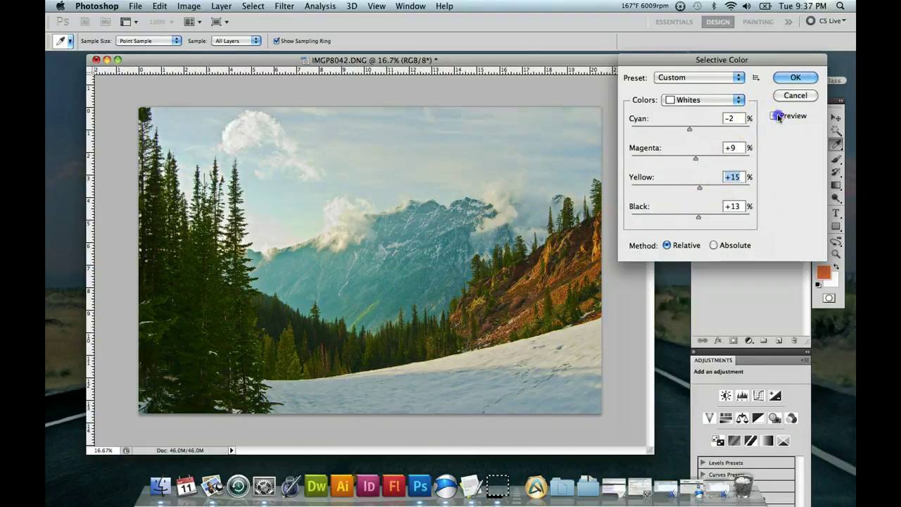
left_click(777, 116)
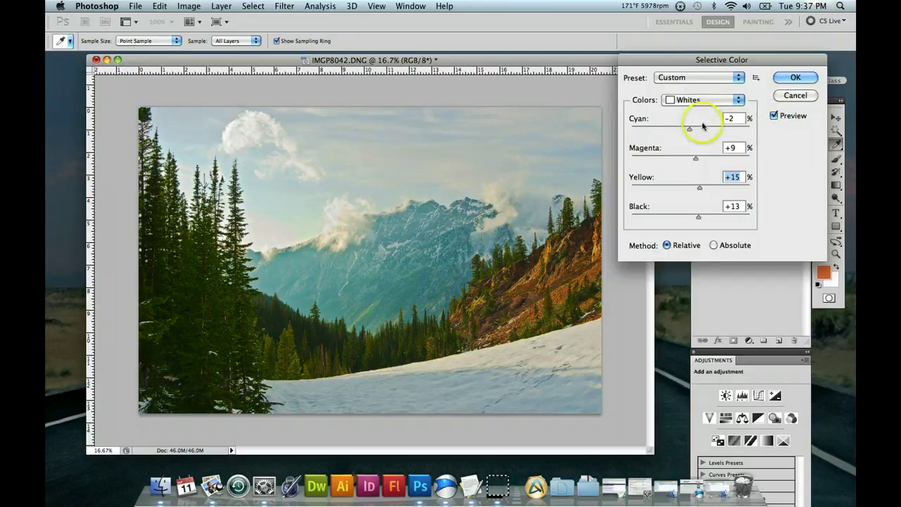
Step: Set the Whites black amount to +9% and check the change by toggling the preview off and on
left_click_drag(698, 216, 696, 217)
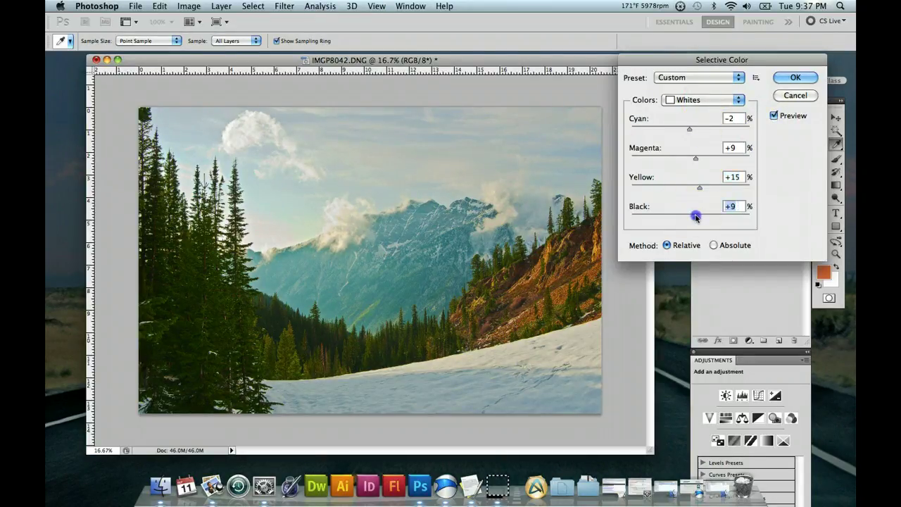
left_click(774, 116)
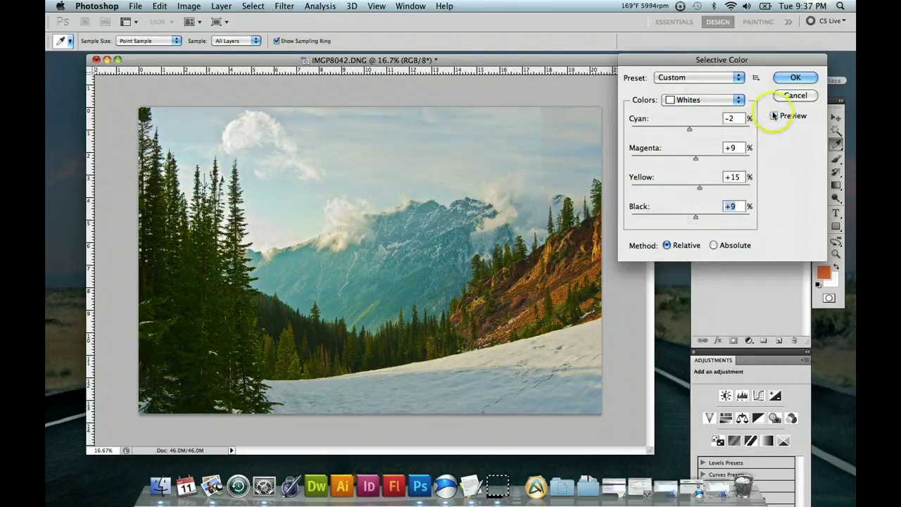
left_click(775, 116)
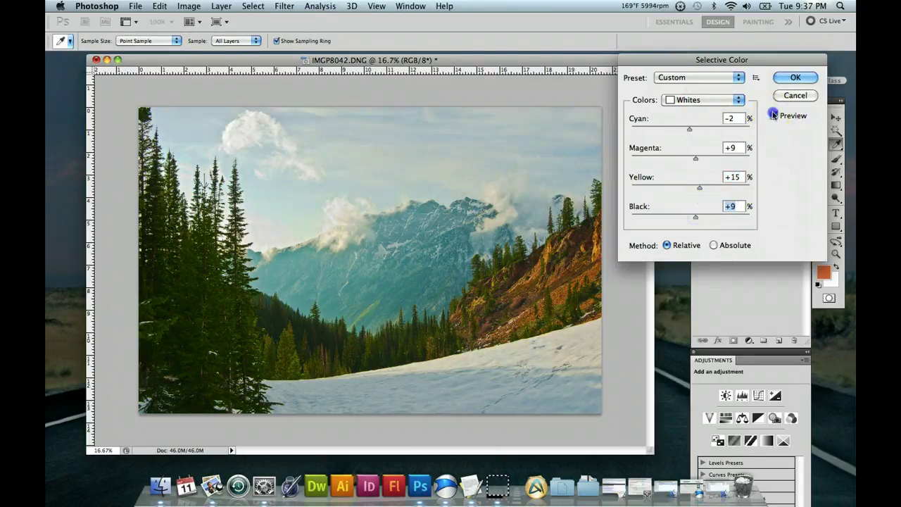
Step: Switch to the Cyans range and set its magenta to +22% and cyan to +9%
left_click(738, 99)
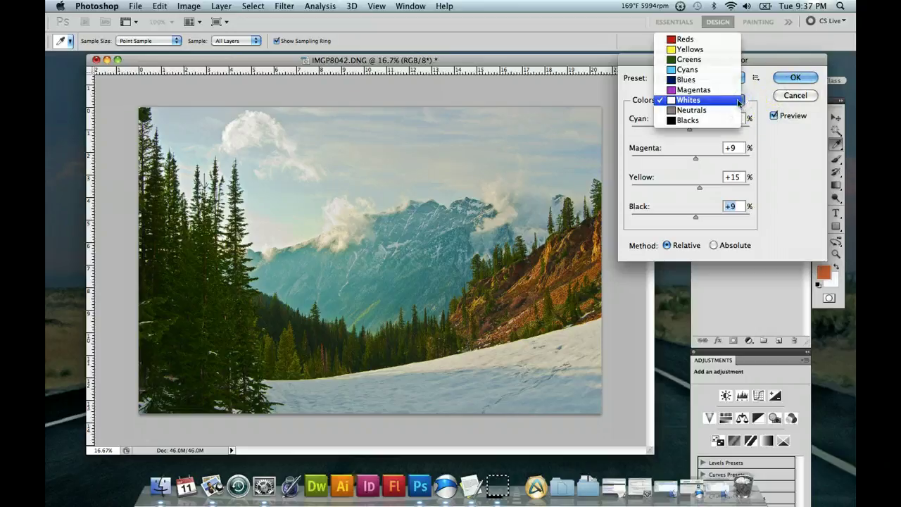
left_click(714, 70)
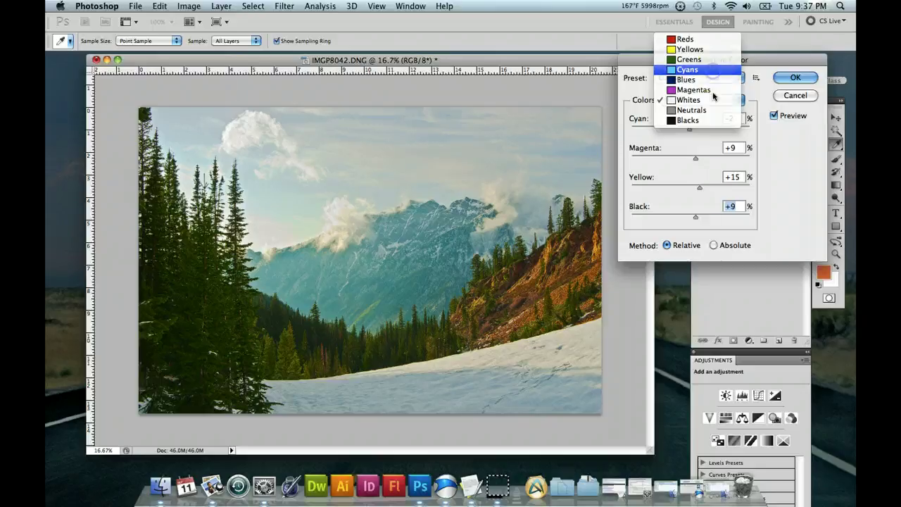
left_click_drag(334, 342, 714, 159)
left_click(715, 158)
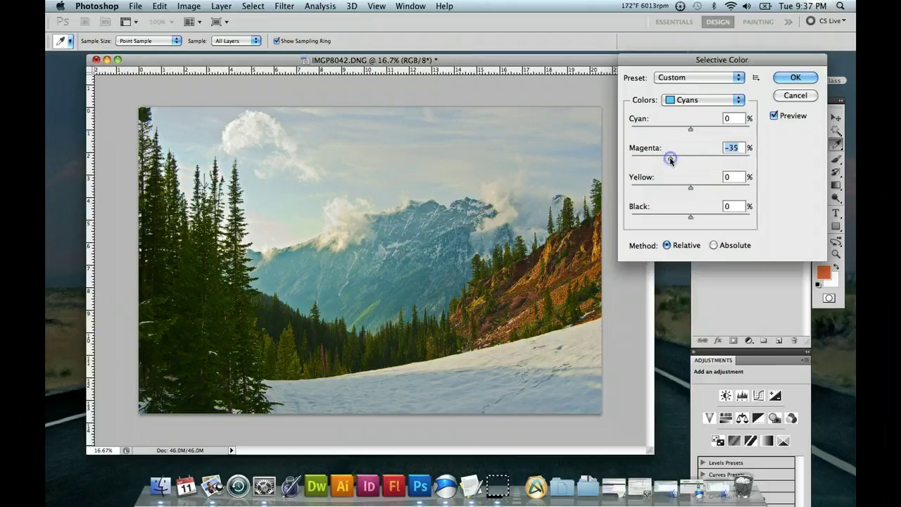
mouse_move(676, 160)
left_mouse_down()
mouse_move(735, 160)
mouse_move(691, 159)
left_mouse_up()
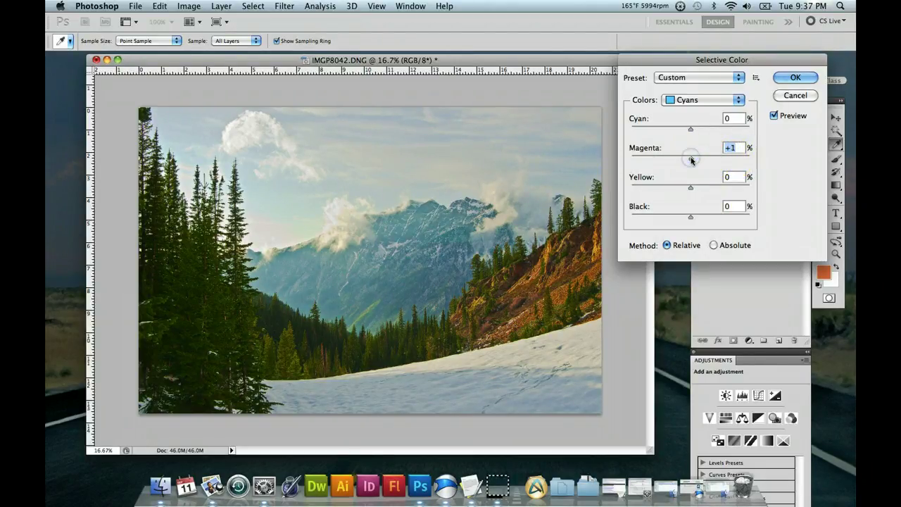
left_click(703, 160)
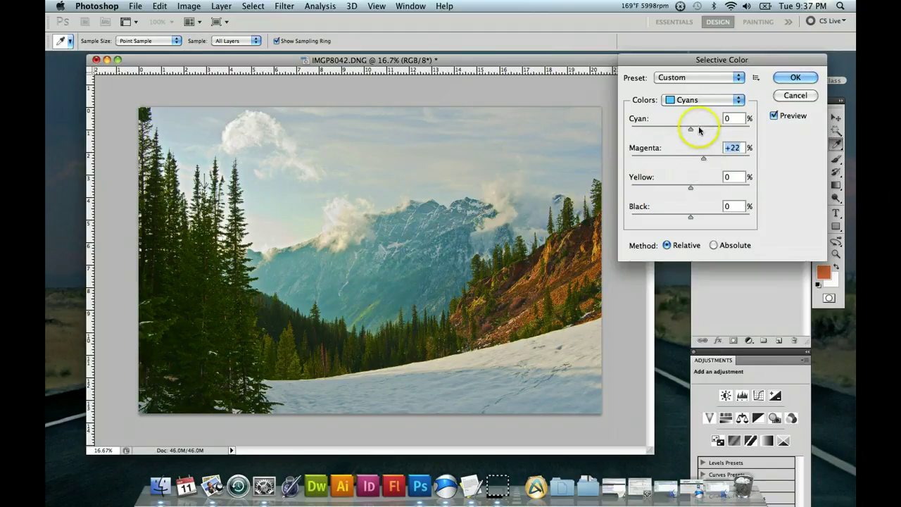
left_click_drag(699, 129, 678, 132)
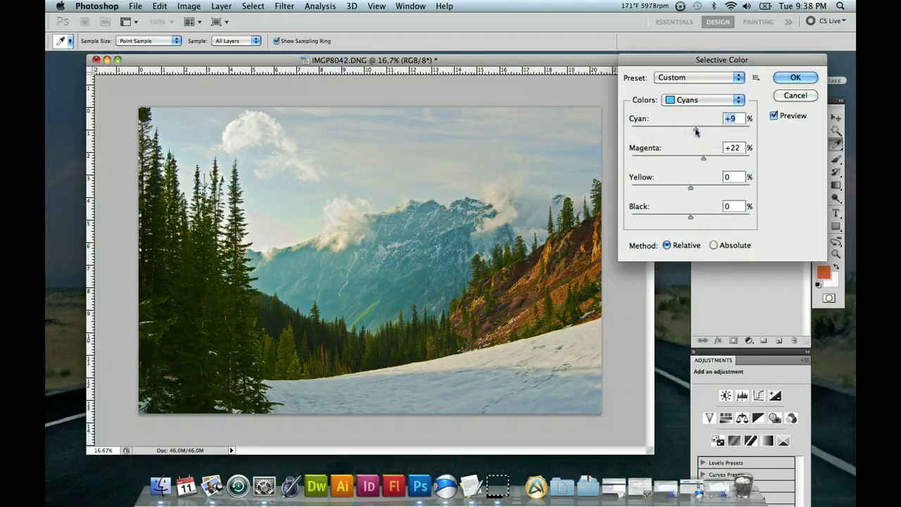
Step: Set the yellow amount of the Cyans range to +6%
left_click(703, 187)
left_click_drag(751, 187, 697, 187)
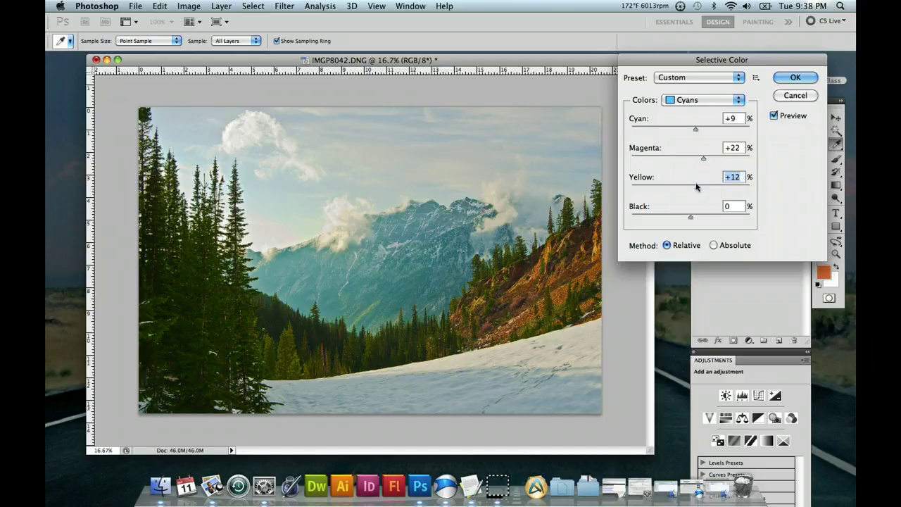
left_click(692, 214)
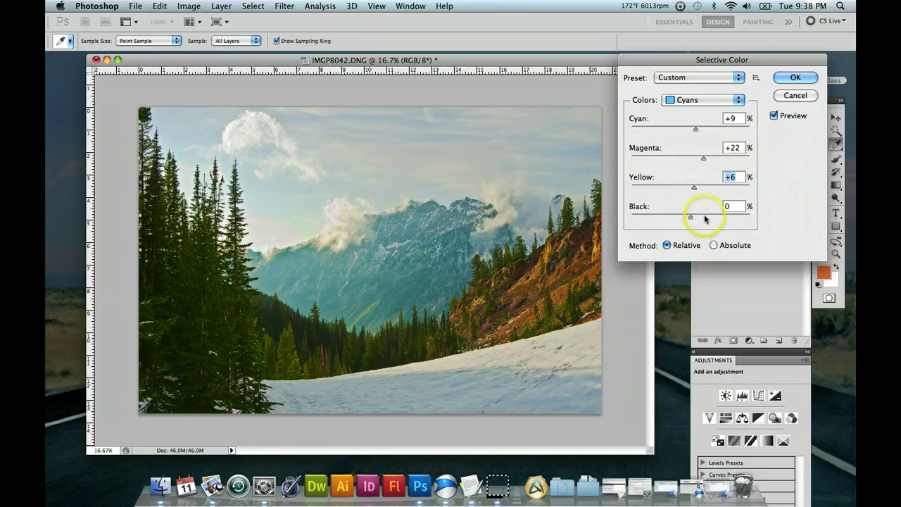
Step: Set the Cyans black amount to +15% and compare the result with the preview off and on
mouse_move(706, 219)
left_mouse_down()
mouse_move(679, 210)
mouse_move(712, 219)
left_mouse_up()
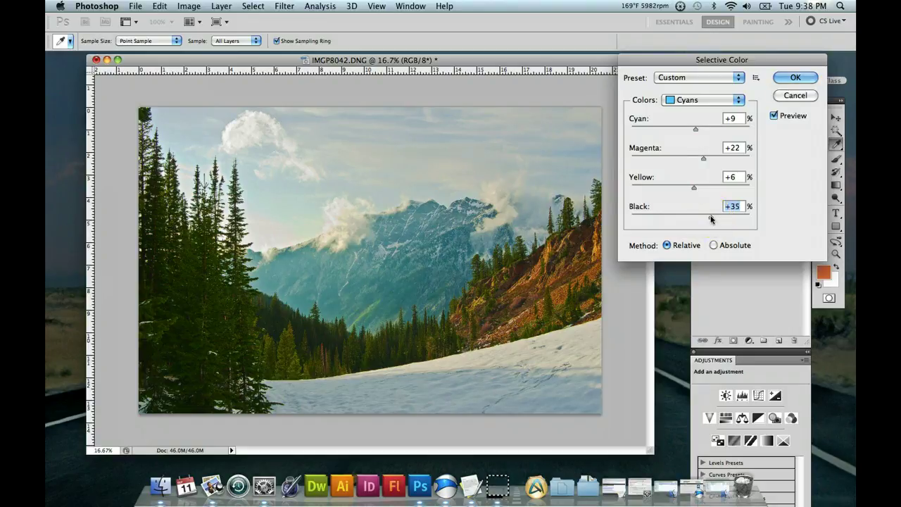
left_click(721, 219)
left_click_drag(454, 302, 688, 221)
left_click(690, 218)
left_click(700, 218)
left_click(775, 117)
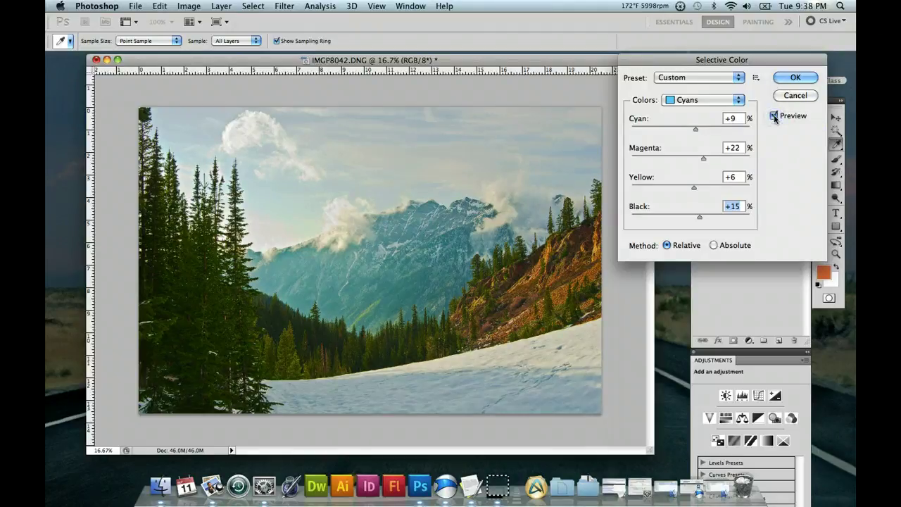
left_click(775, 116)
Step: Switch to the Blues range and set its cyan amount to -2%
left_click(718, 101)
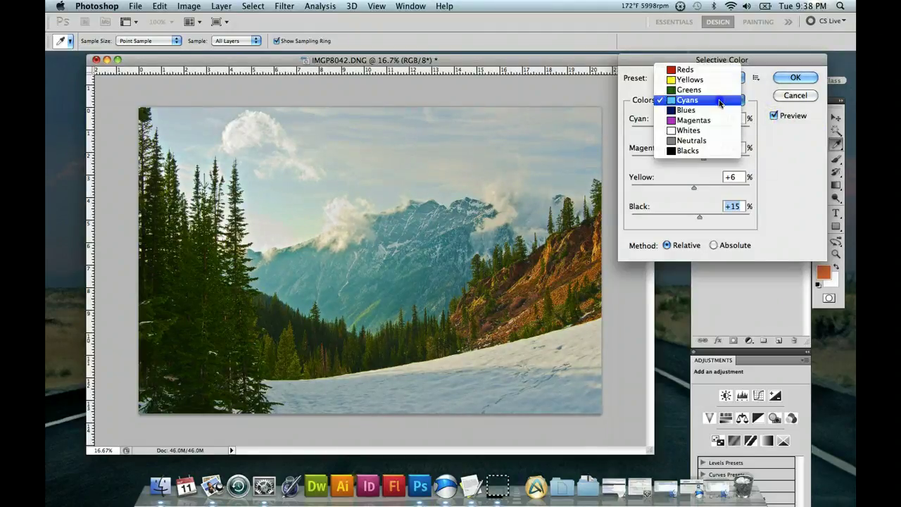
left_click(704, 110)
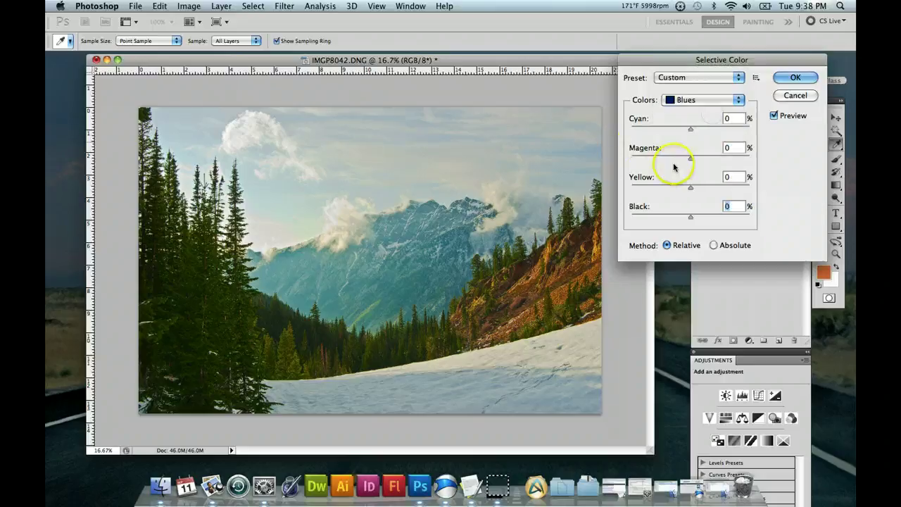
left_click(728, 128)
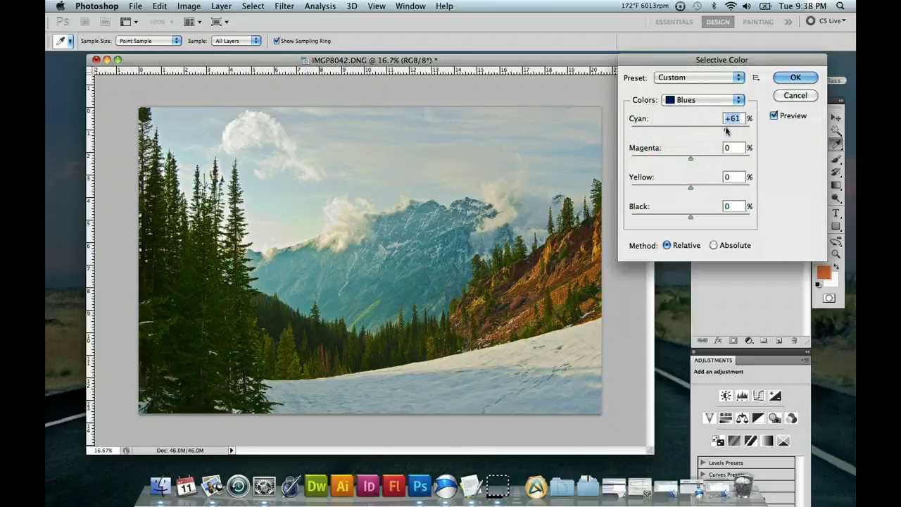
left_click(651, 129)
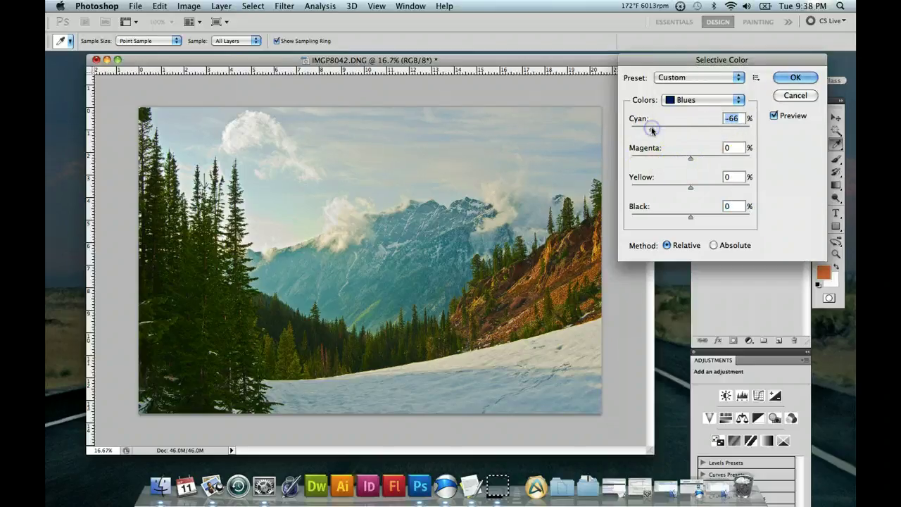
left_click(689, 129)
Step: Set the Blues black amount to +11% and check the change by toggling the preview
left_click_drag(692, 217, 646, 216)
left_click(744, 217)
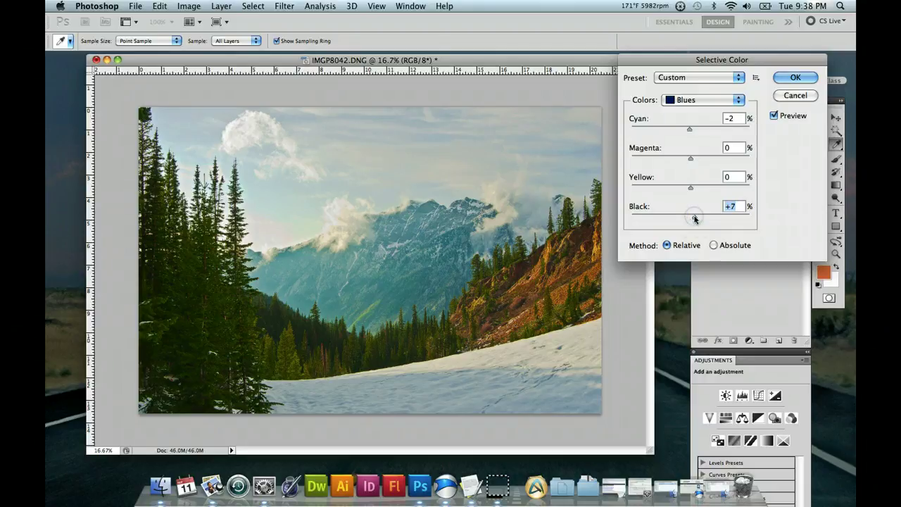
left_click(697, 218)
left_click_drag(697, 218, 700, 218)
left_click(775, 115)
Step: Switch to the Neutrals range and set its cyan, magenta and yellow to +3% each
left_click(713, 98)
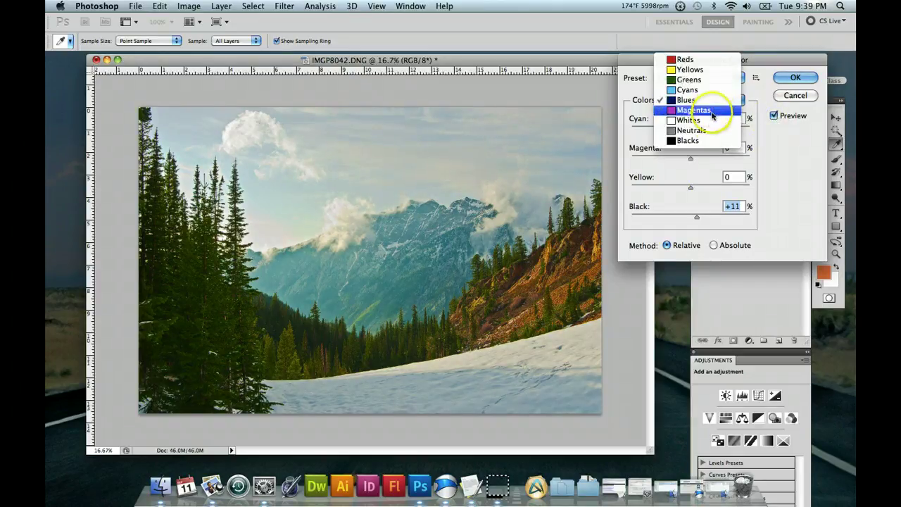
left_click(708, 130)
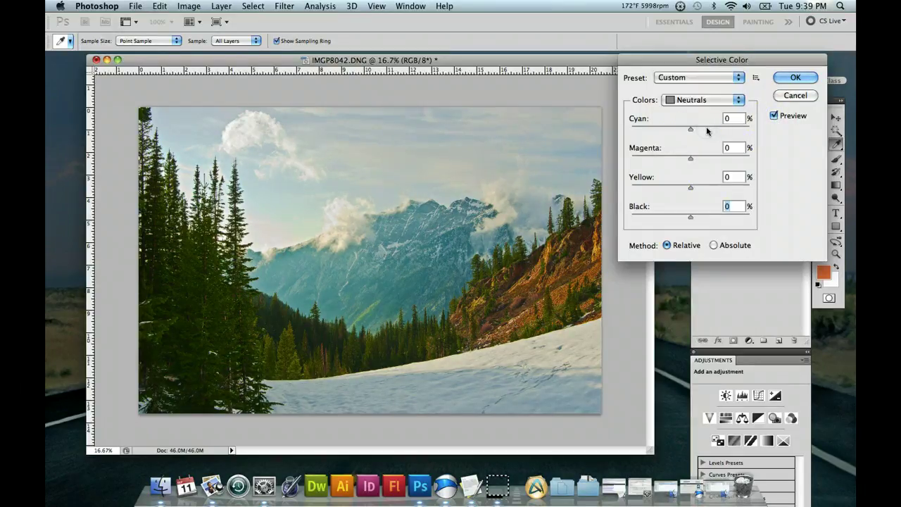
left_click_drag(691, 129, 688, 189)
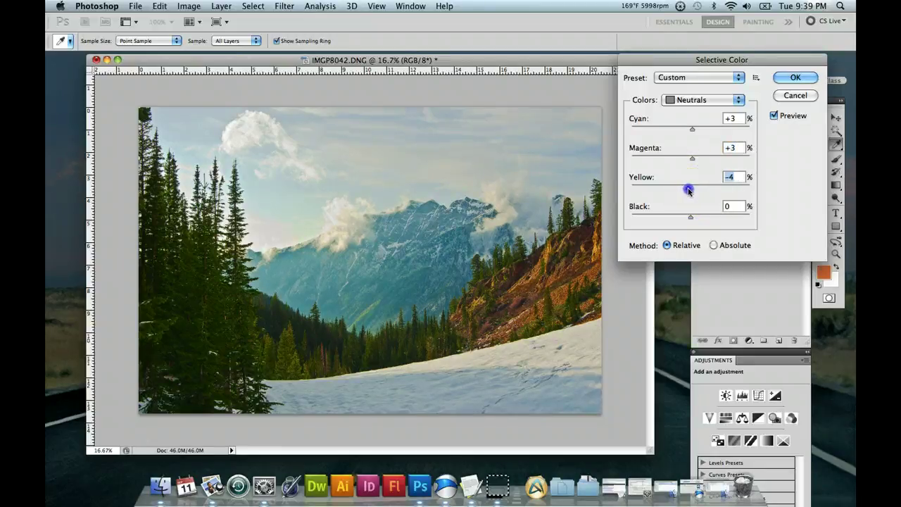
left_click_drag(689, 189, 689, 191)
mouse_move(688, 190)
left_mouse_down()
mouse_move(697, 190)
mouse_move(673, 191)
mouse_move(688, 192)
left_mouse_up()
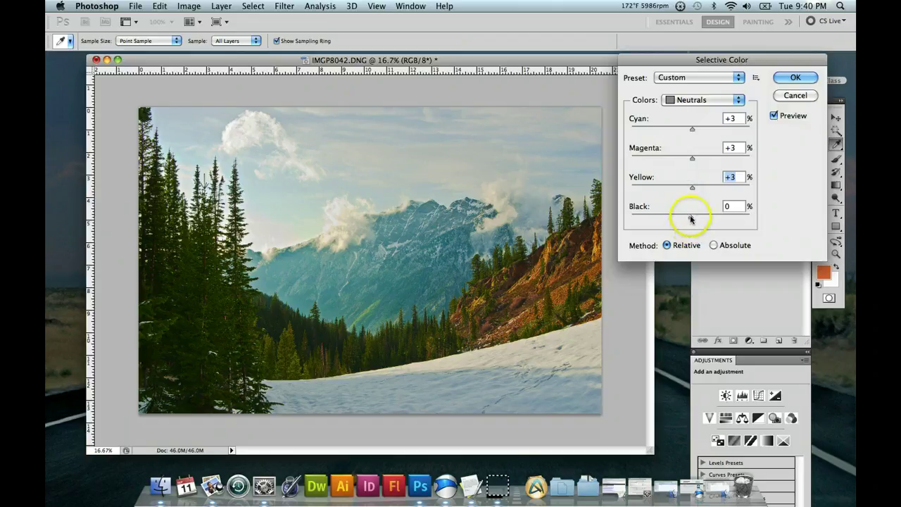
Step: Try a Neutrals black amount of +4% and compare the photo with the preview repeatedly off and on
left_click_drag(690, 216, 693, 221)
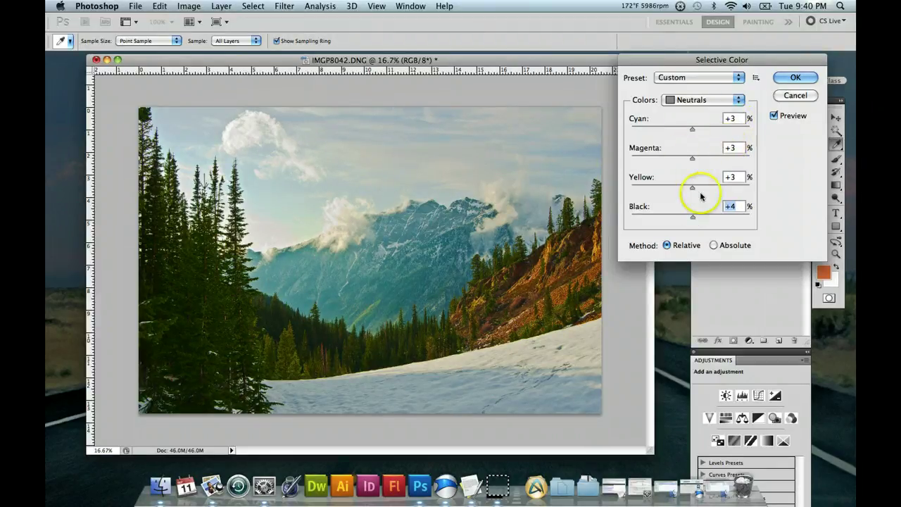
left_click(774, 115)
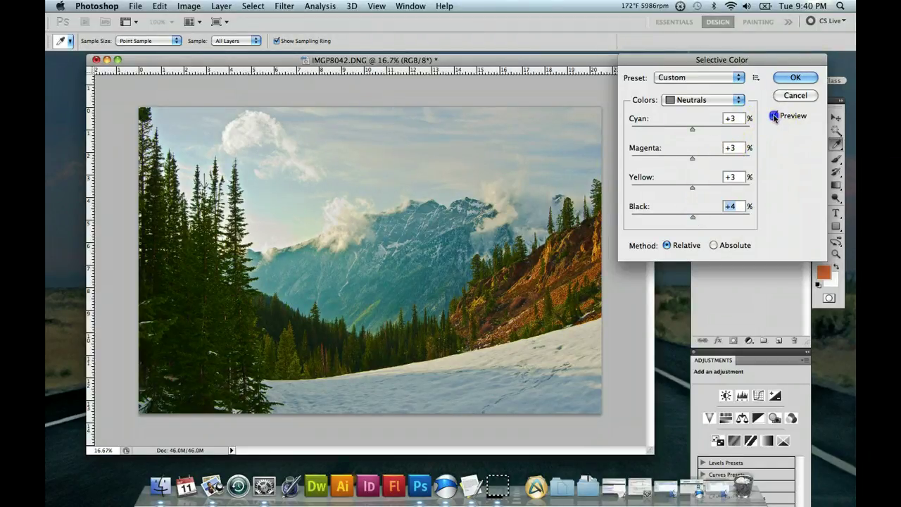
left_click(774, 115)
left_click(774, 116)
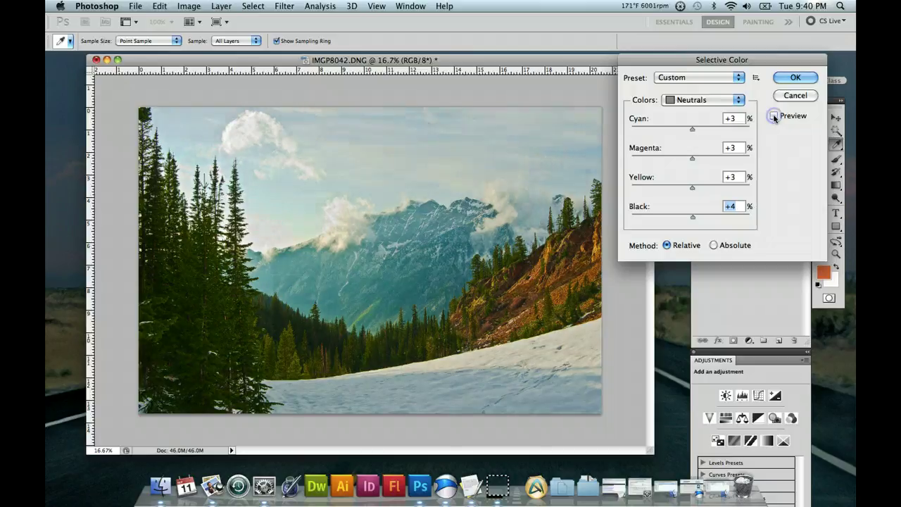
left_click(775, 116)
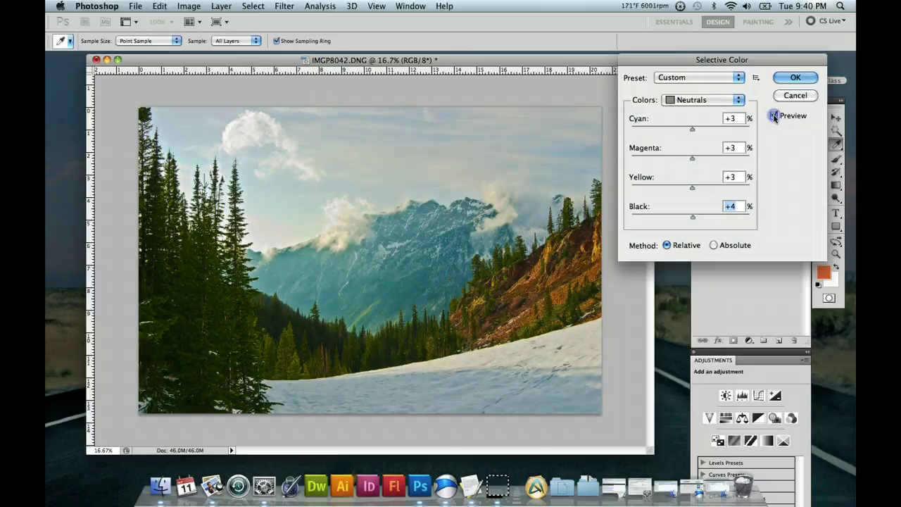
left_click(774, 115)
left_click(775, 116)
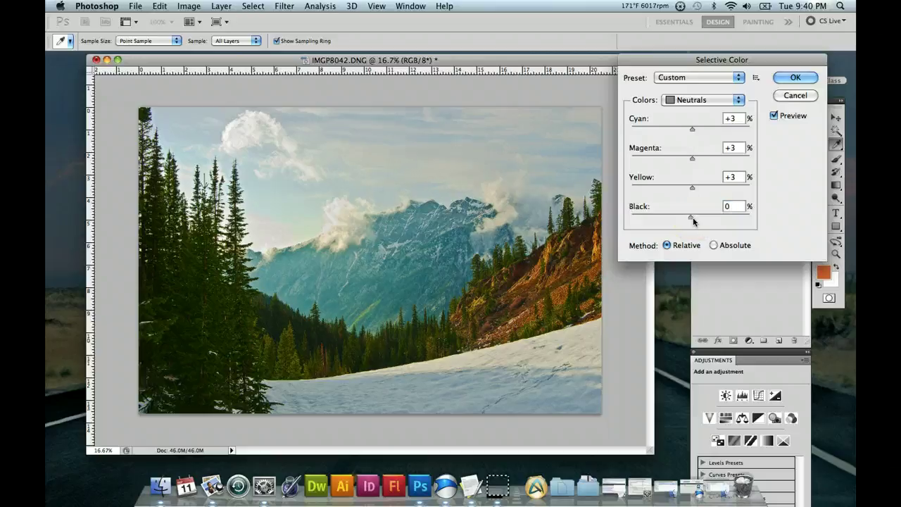
Step: Set the Neutrals black amount to 1% and compare the result with the preview off and on
left_click(680, 214)
key("BackSpace")
type("1")
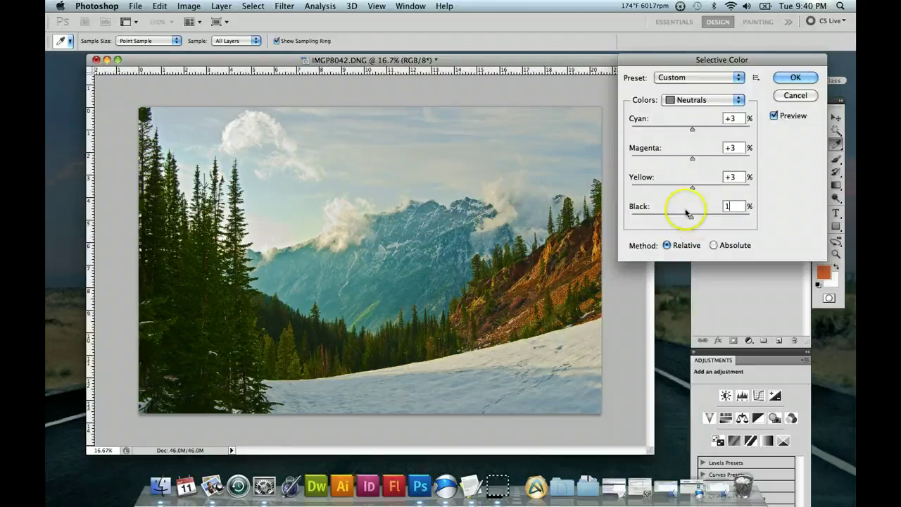
left_click(775, 116)
left_click(774, 116)
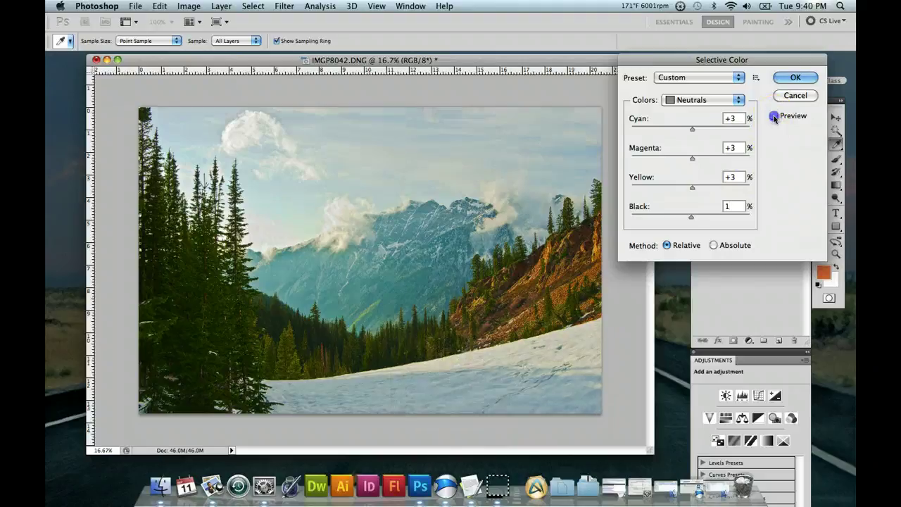
left_click(798, 76)
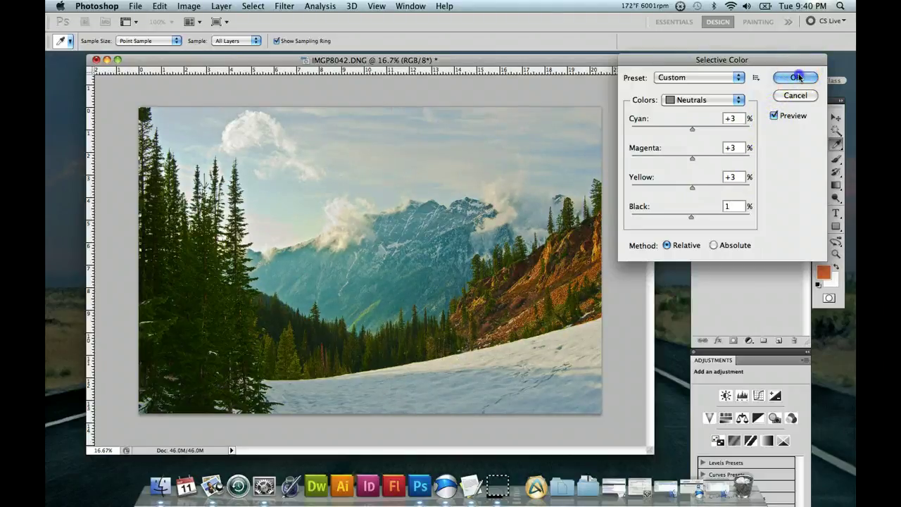
Step: Look through the saved Selective Color preset files available for loading, and close the list without loading one
left_click(756, 78)
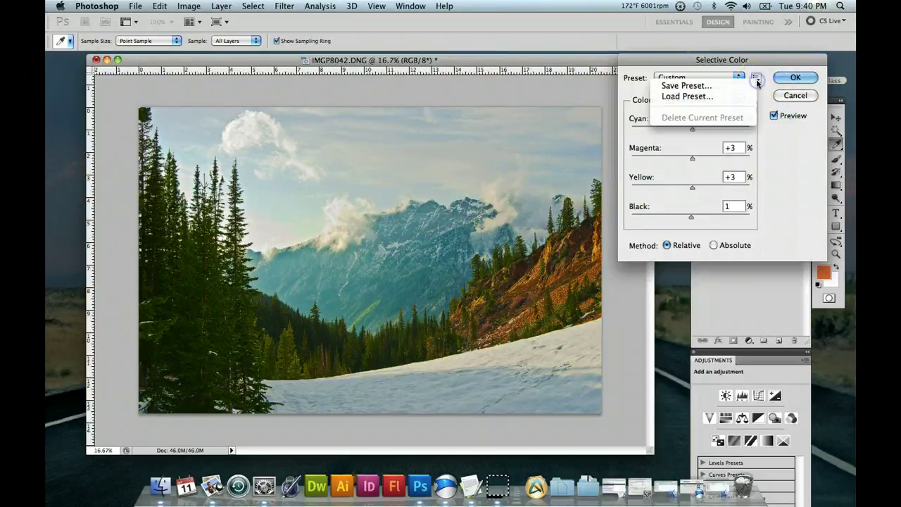
left_click(709, 86)
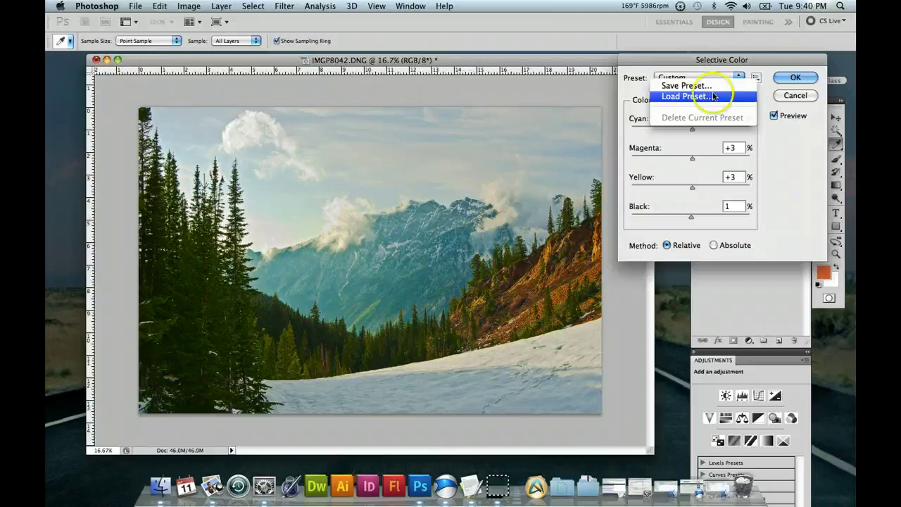
left_click(715, 97)
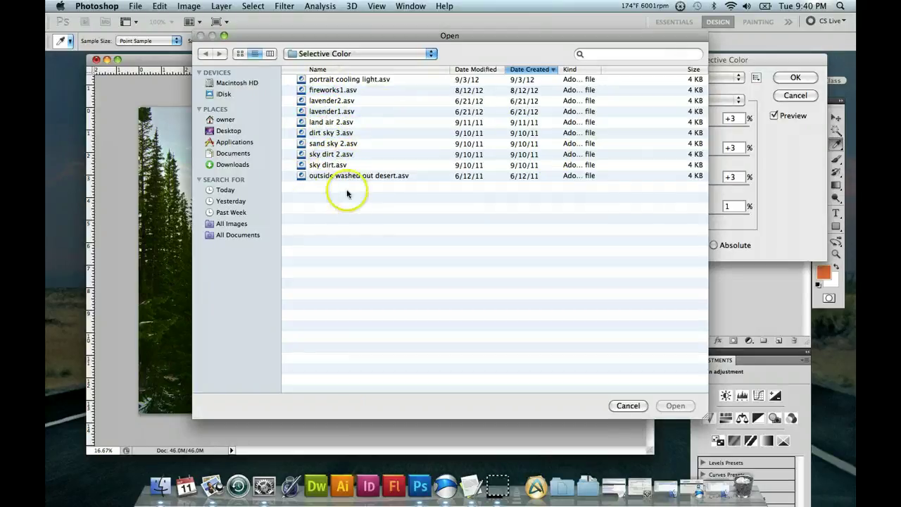
left_click(634, 406)
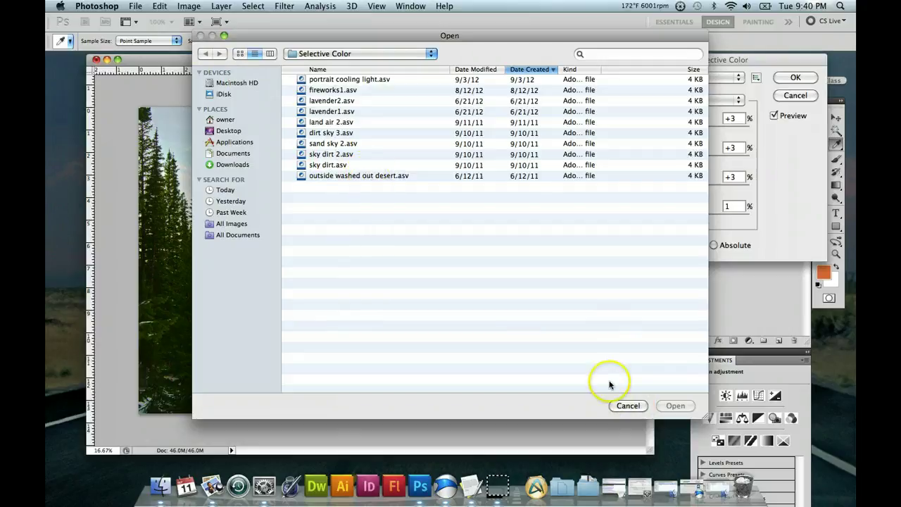
left_click(626, 414)
Step: Check the overall color change with the preview and apply the Selective Color adjustment to the photo
left_click(773, 117)
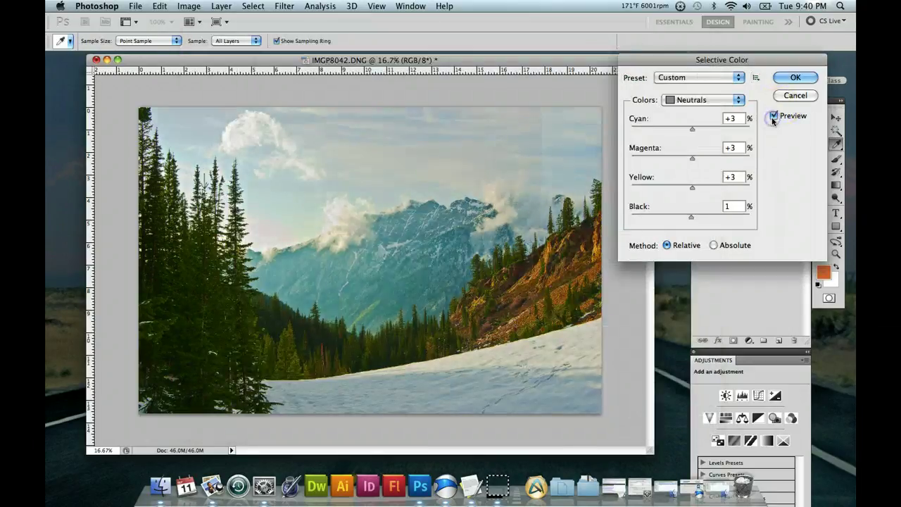
left_click(790, 77)
key("z")
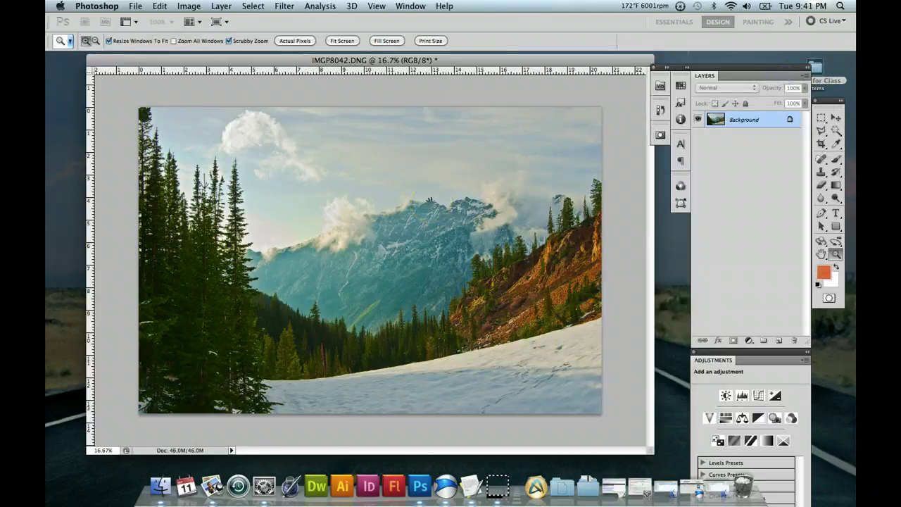
Step: Set the Levels input black point to 6 and midtones to 1.07, trying an output black level of 16 and returning it to 0
left_click(194, 6)
mouse_move(204, 24)
left_click(208, 40)
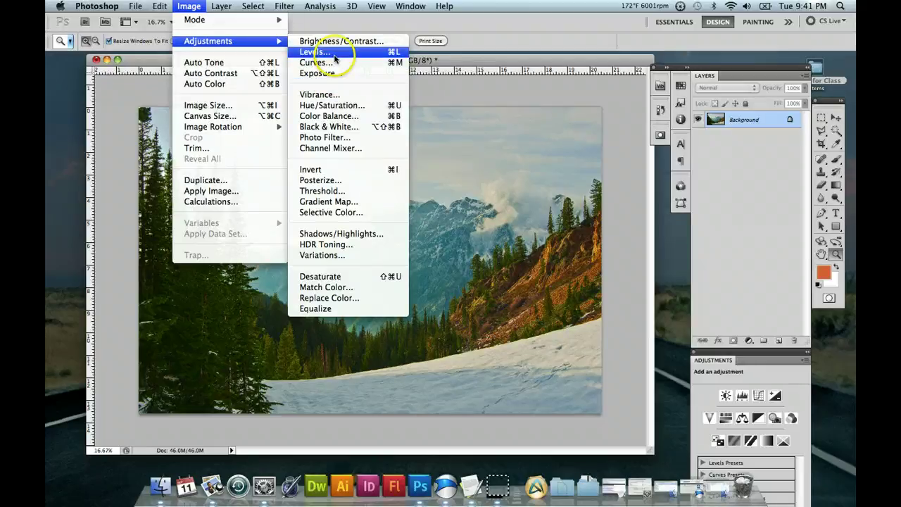
left_click(335, 59)
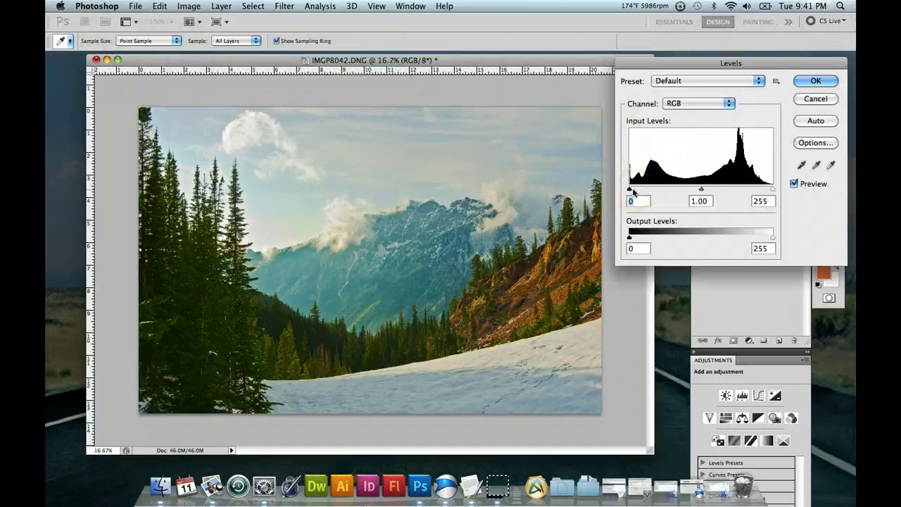
left_click_drag(635, 192, 632, 190)
mouse_move(703, 190)
left_mouse_down()
mouse_move(691, 193)
mouse_move(700, 195)
left_mouse_up()
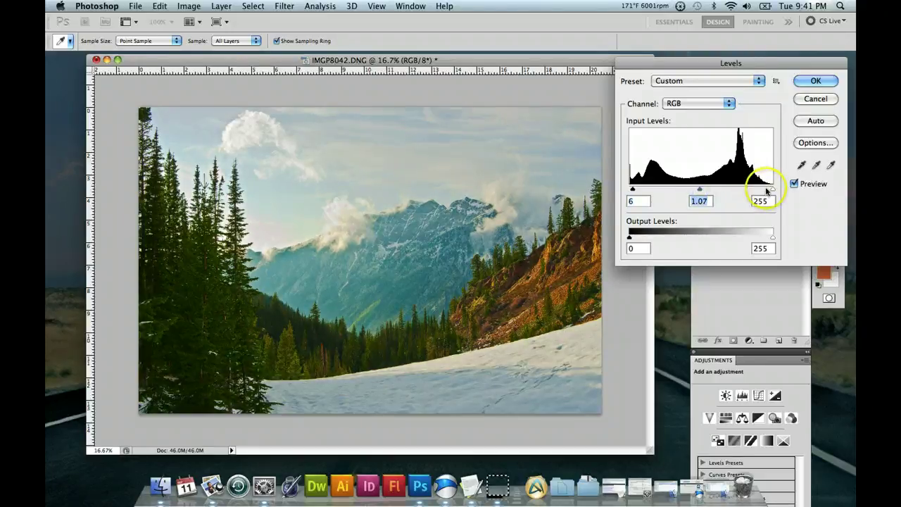
left_click_drag(768, 190, 766, 188)
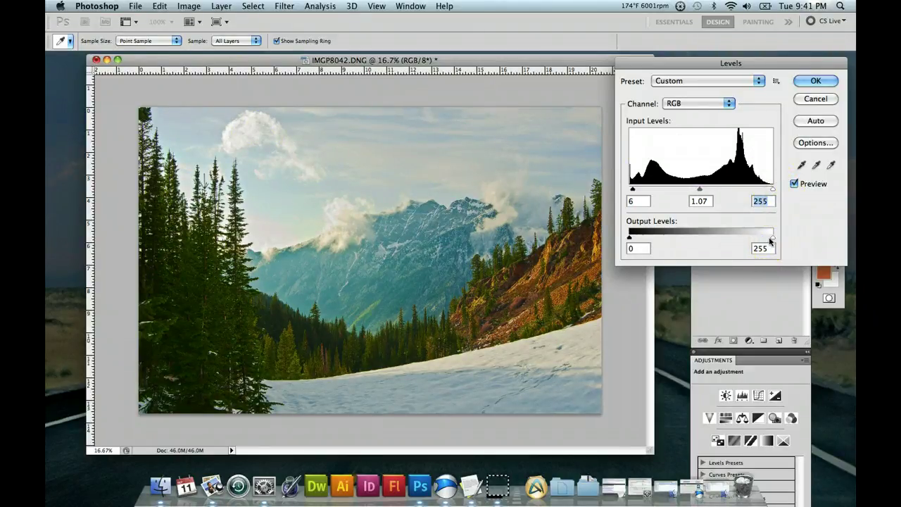
mouse_move(770, 241)
left_mouse_down()
mouse_move(755, 239)
mouse_move(773, 237)
left_mouse_up()
left_click_drag(630, 239, 638, 240)
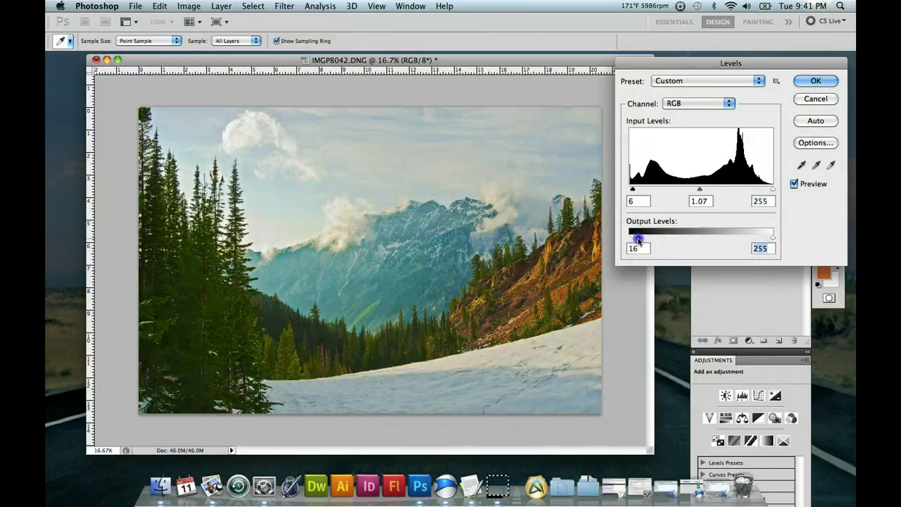
Step: Compare the photo with the Levels preview off and on, and apply the Levels adjustment
left_click(793, 185)
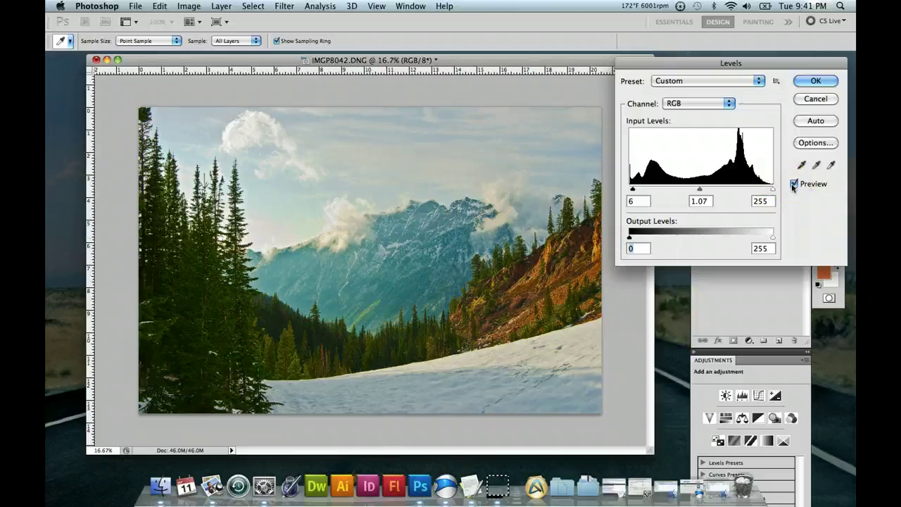
left_click(793, 185)
left_click(793, 185)
left_click(793, 185)
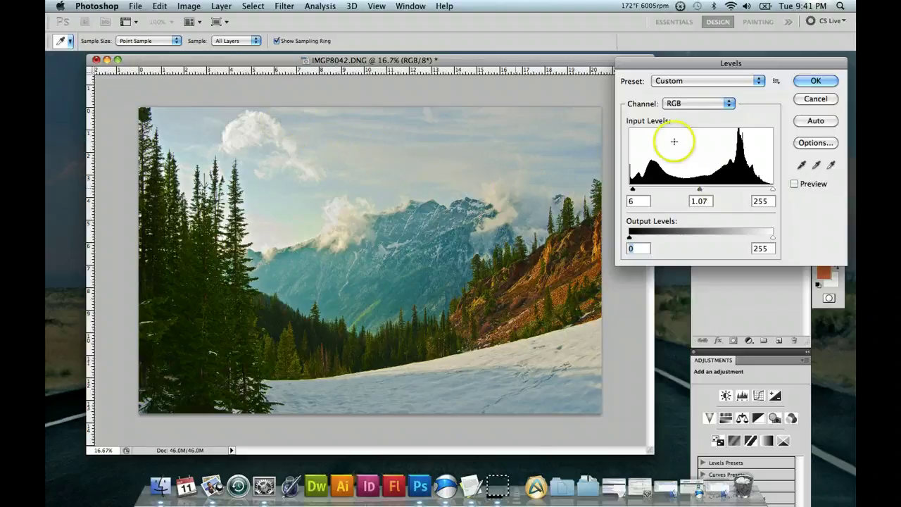
left_click(826, 83)
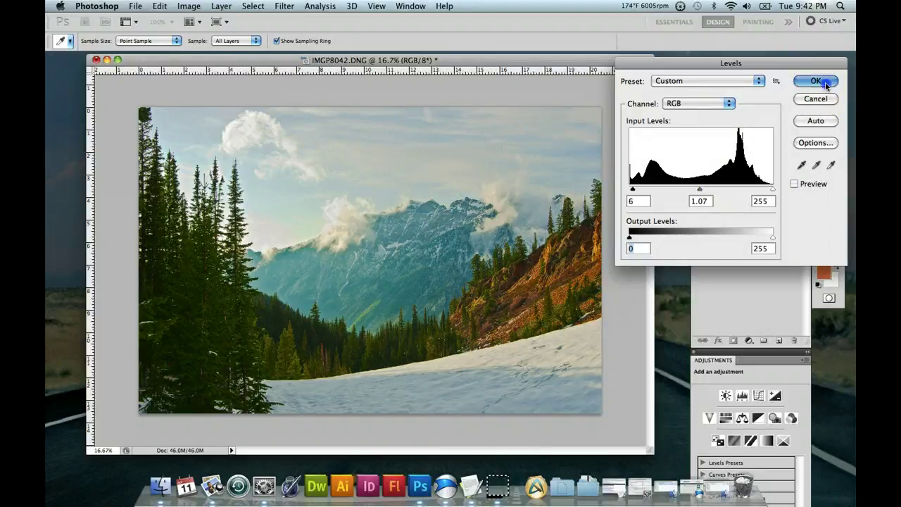
key("z")
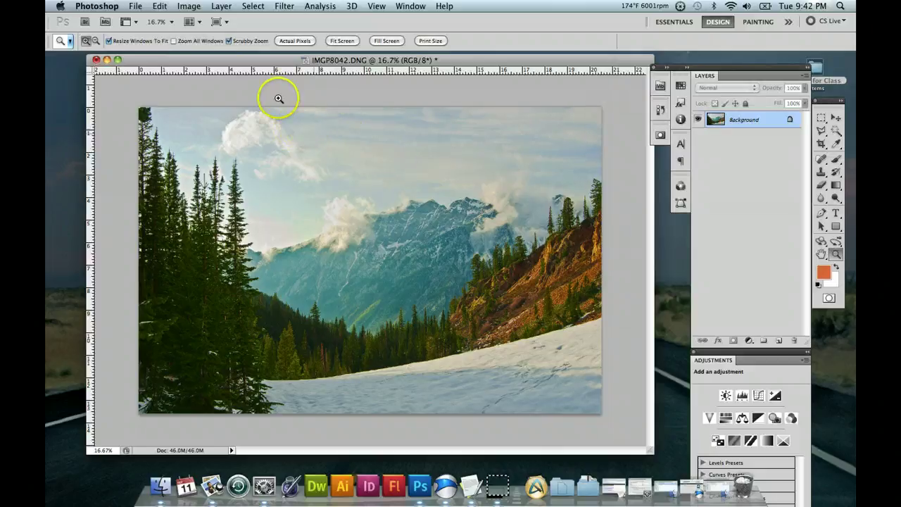
Step: Try a brightness of -1 with various contrast amounts, return the contrast to 0 and compare the photo with the preview off and on
left_click(189, 7)
mouse_move(211, 41)
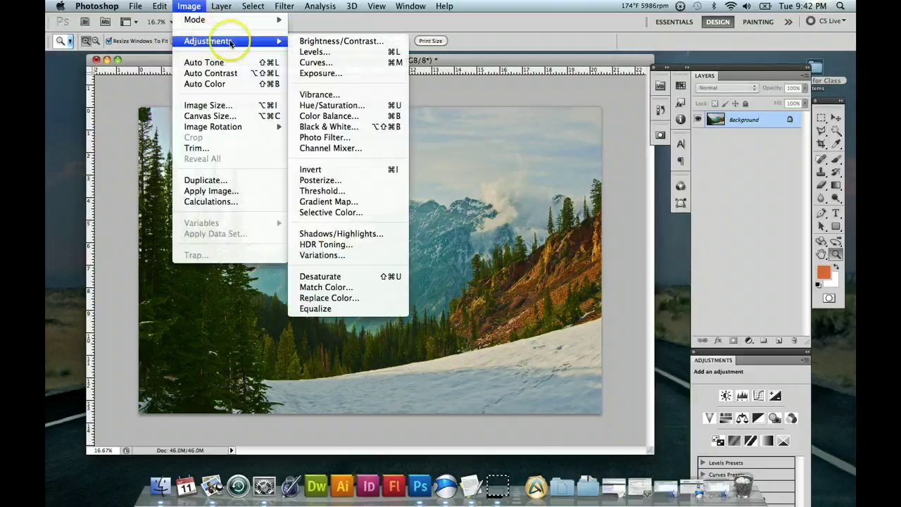
key("Return")
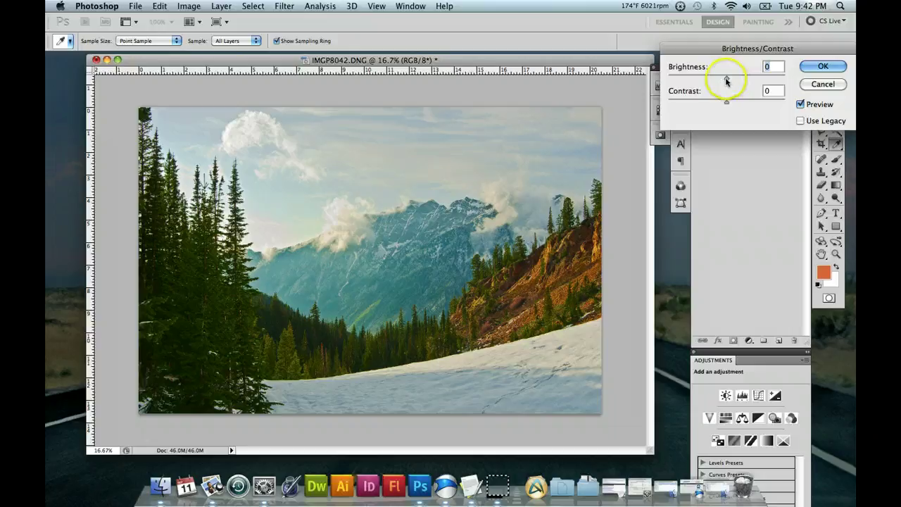
left_click_drag(727, 81, 735, 103)
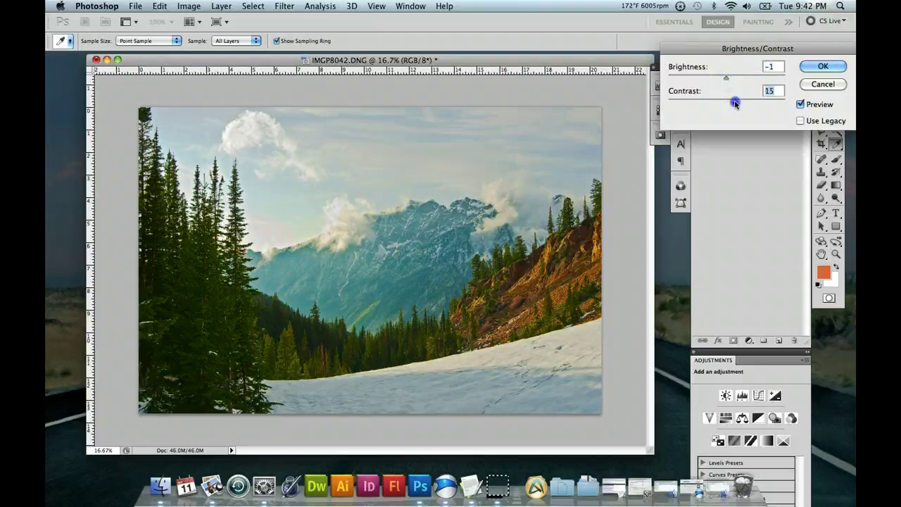
left_click_drag(721, 102, 736, 114)
mouse_move(732, 106)
left_mouse_down()
mouse_move(780, 105)
mouse_move(729, 110)
left_mouse_up()
type("0")
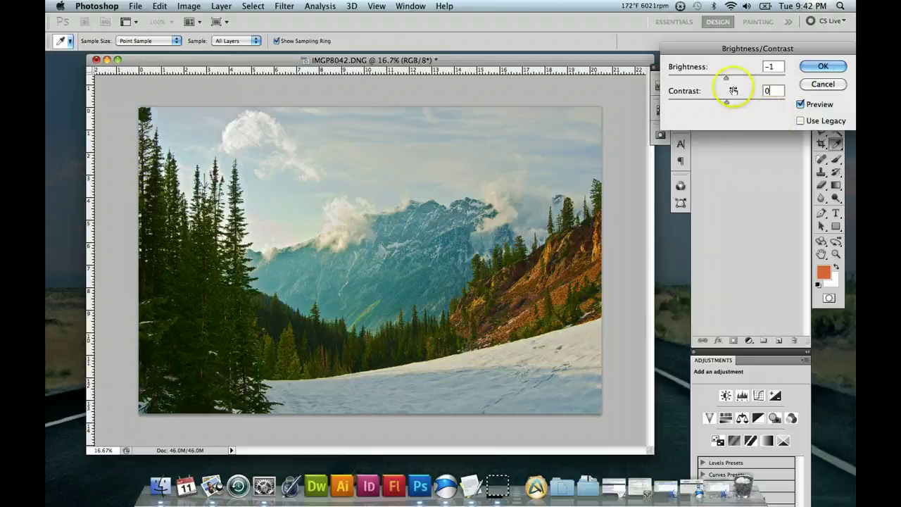
left_click(801, 105)
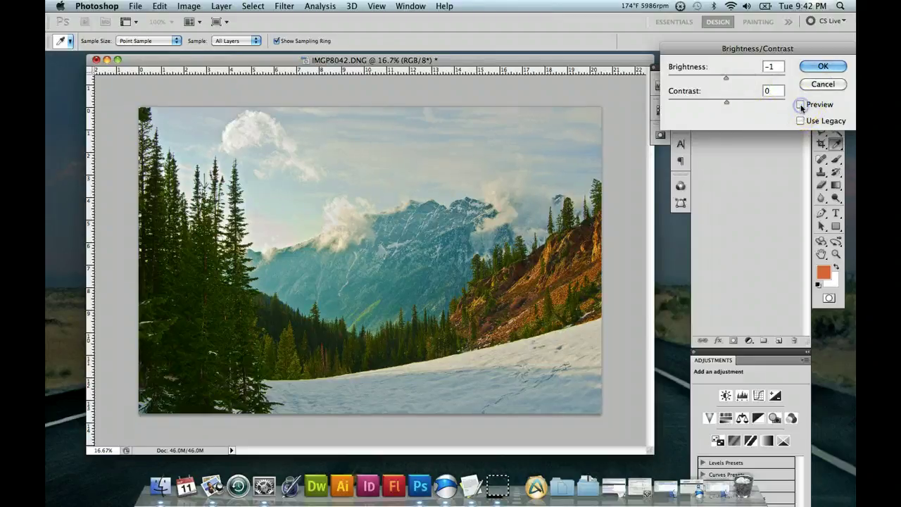
left_click(801, 106)
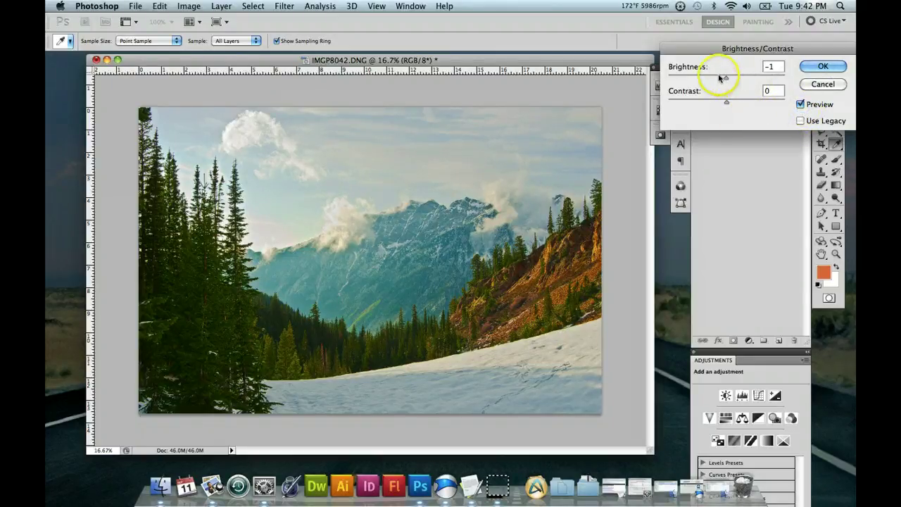
Step: Try a brightness of -3, compare the photo with the preview repeatedly off and on, and cancel the Brightness/Contrast adjustment
left_click_drag(726, 79, 726, 79)
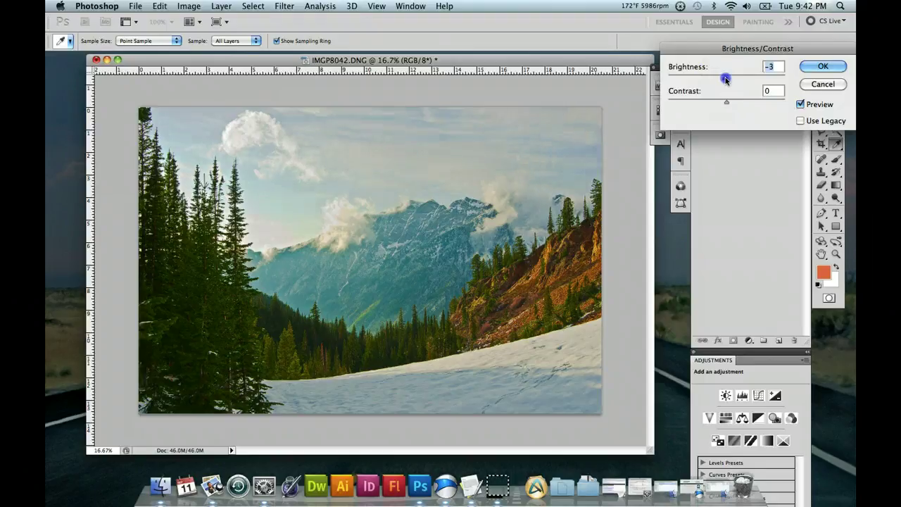
left_click(800, 105)
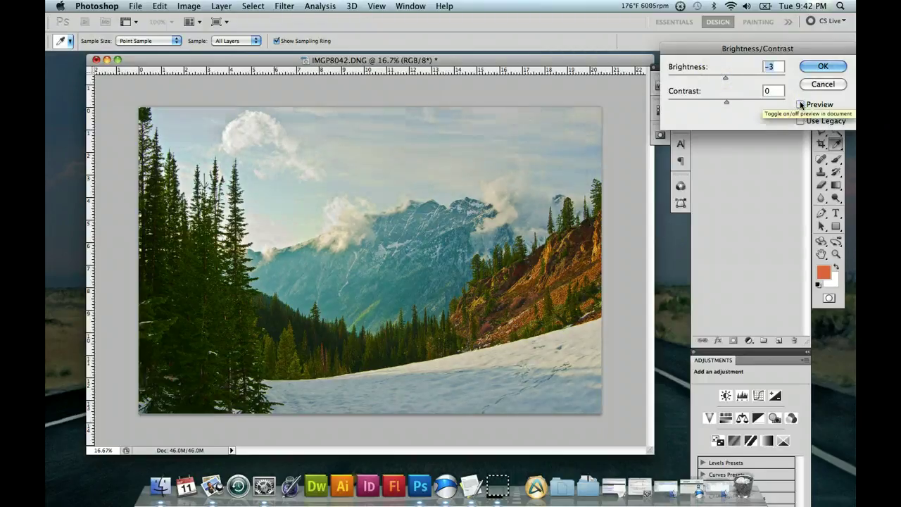
left_click(800, 105)
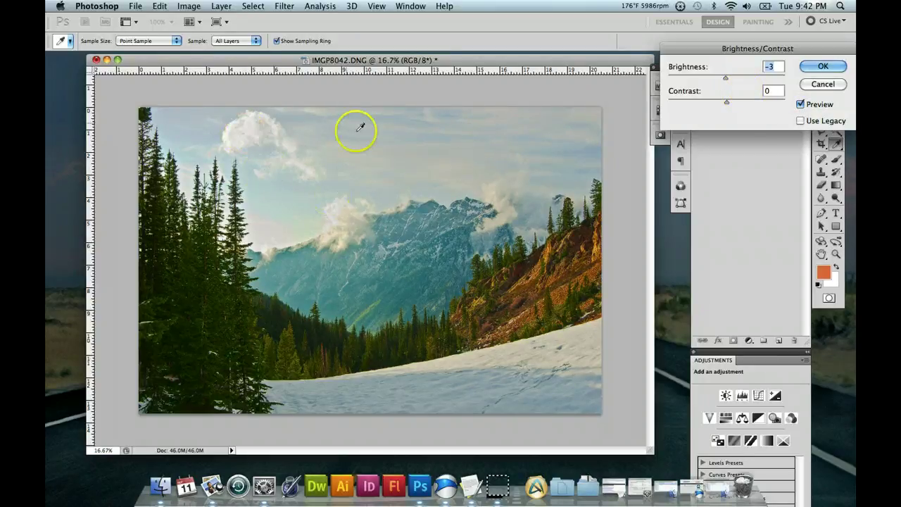
left_click(802, 105)
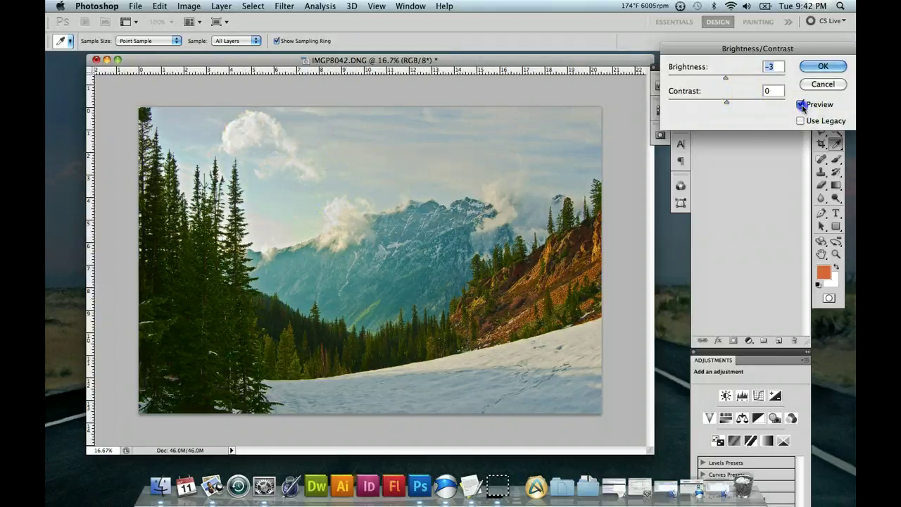
left_click(802, 104)
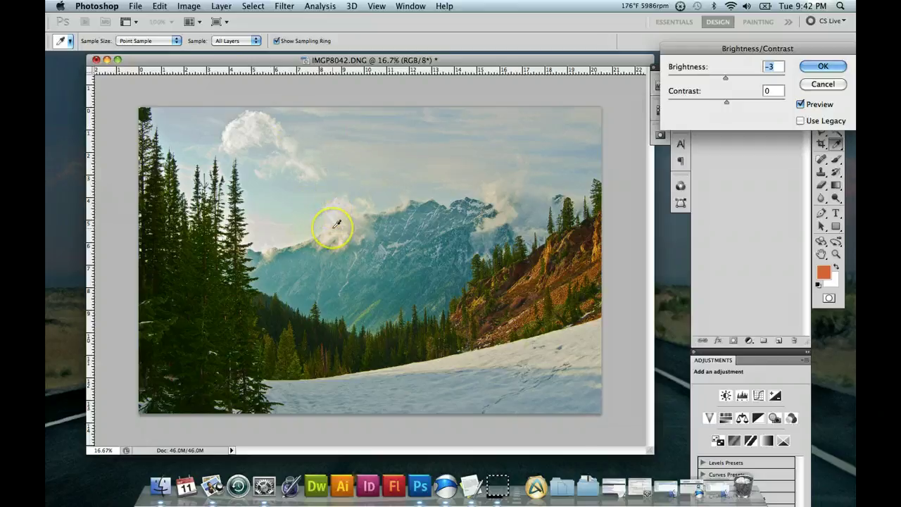
left_click_drag(361, 206, 800, 105)
left_click(801, 105)
left_click(801, 106)
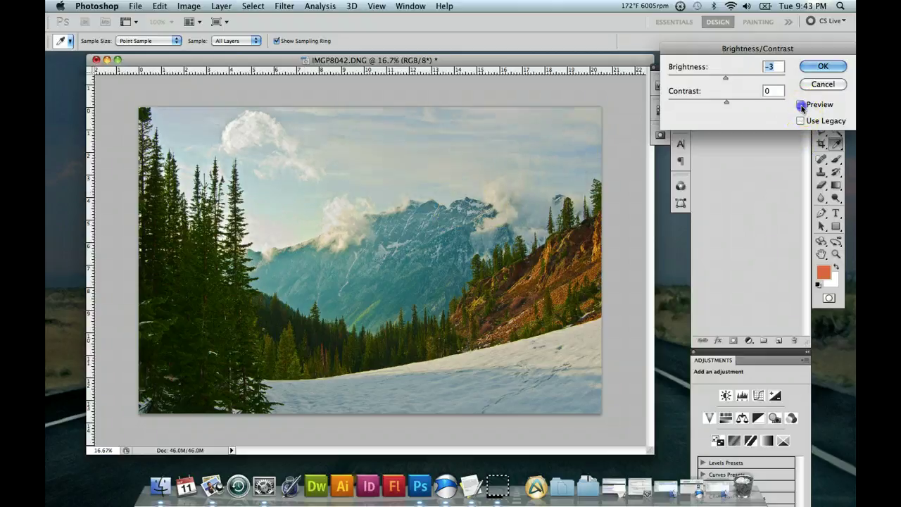
left_click(801, 106)
left_click(801, 106)
left_click(798, 103)
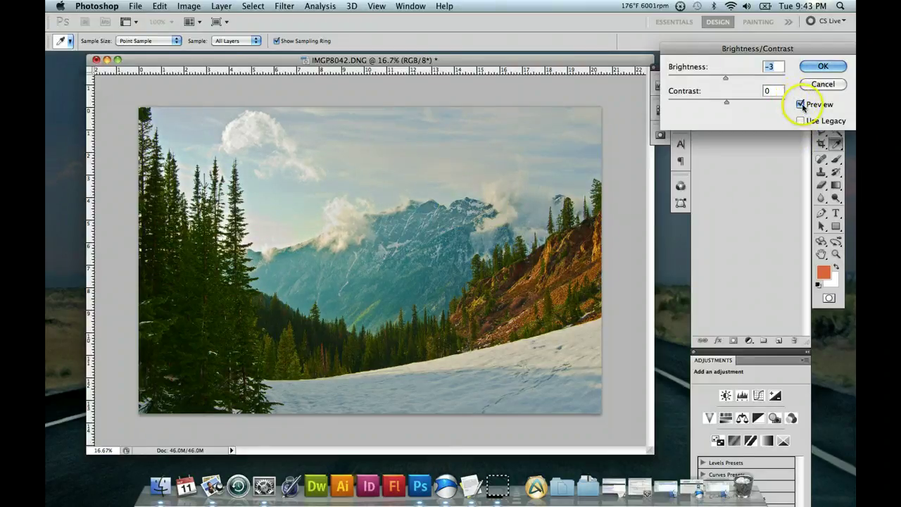
left_click(800, 105)
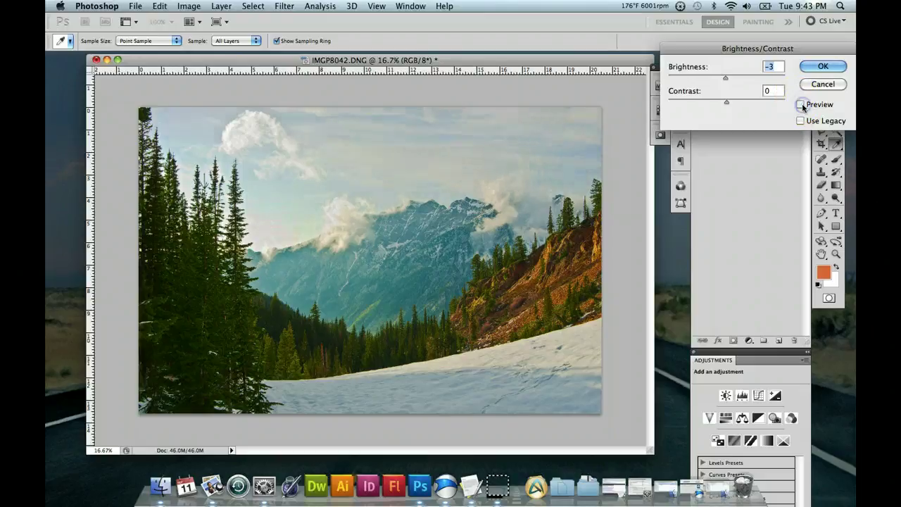
left_click(822, 83)
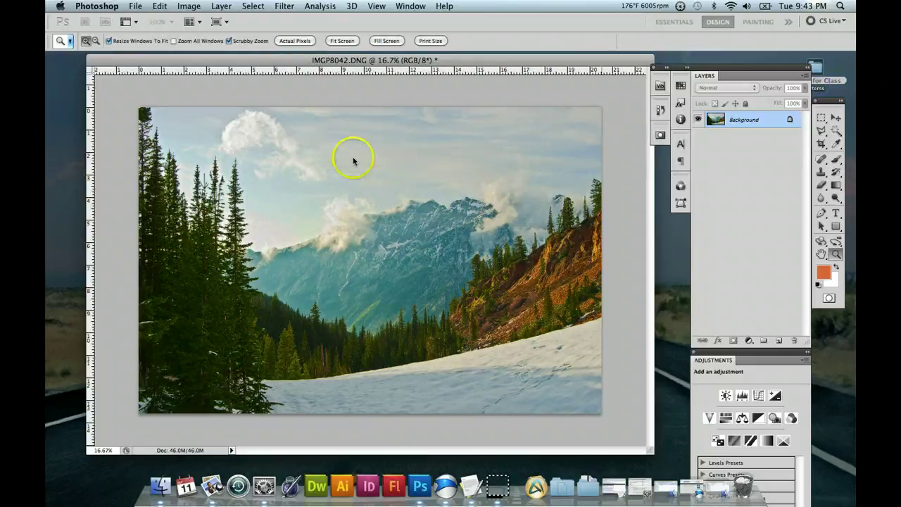
left_click(307, 274)
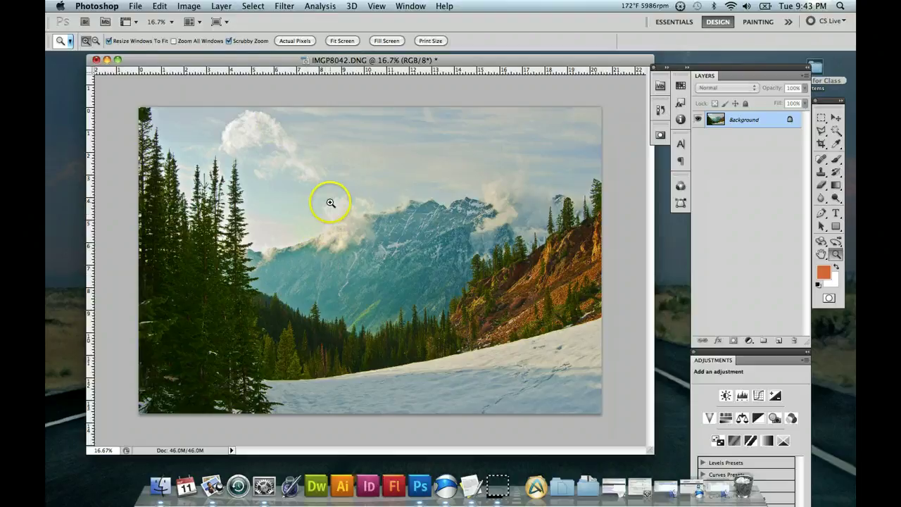
Step: Start a Vibrance adjustment on the photo and try the extremes of +100 vibrance and -100 saturation
left_click(189, 5)
mouse_move(207, 41)
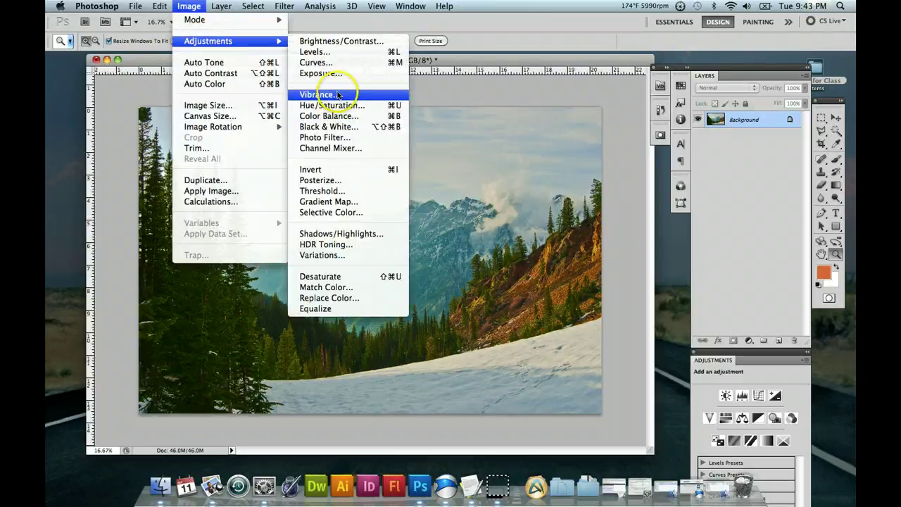
left_click(697, 116)
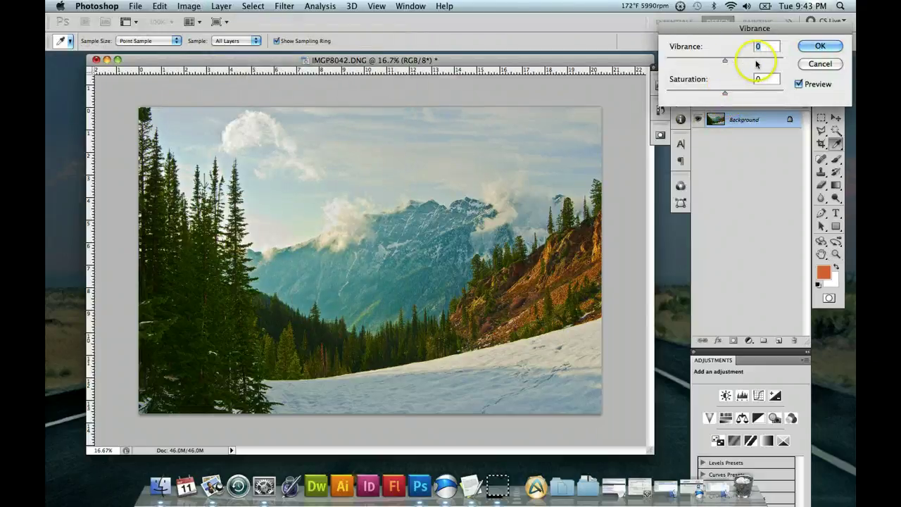
left_click_drag(758, 62, 789, 64)
left_click(769, 83)
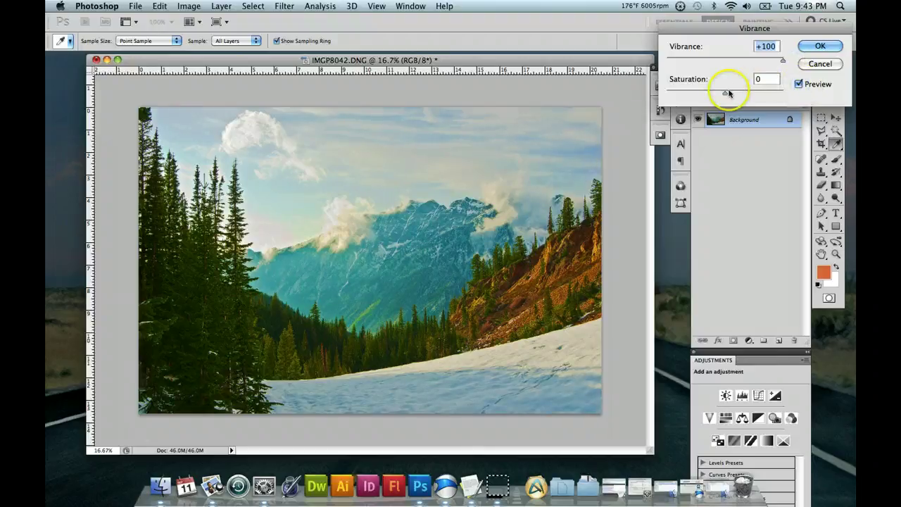
left_click_drag(729, 93, 648, 93)
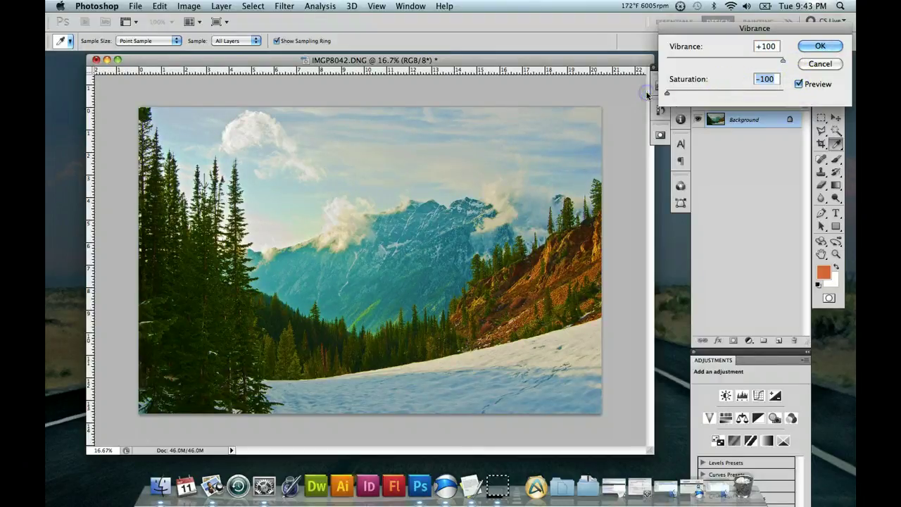
left_click(667, 94)
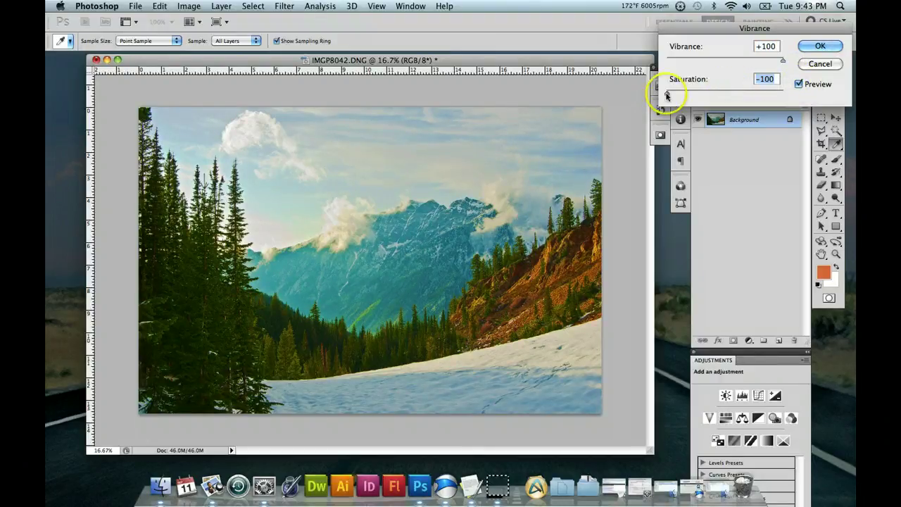
Step: Try a saturation of -23 with the vibrance at +100 and compare the photo with the preview off and on
left_click(712, 93)
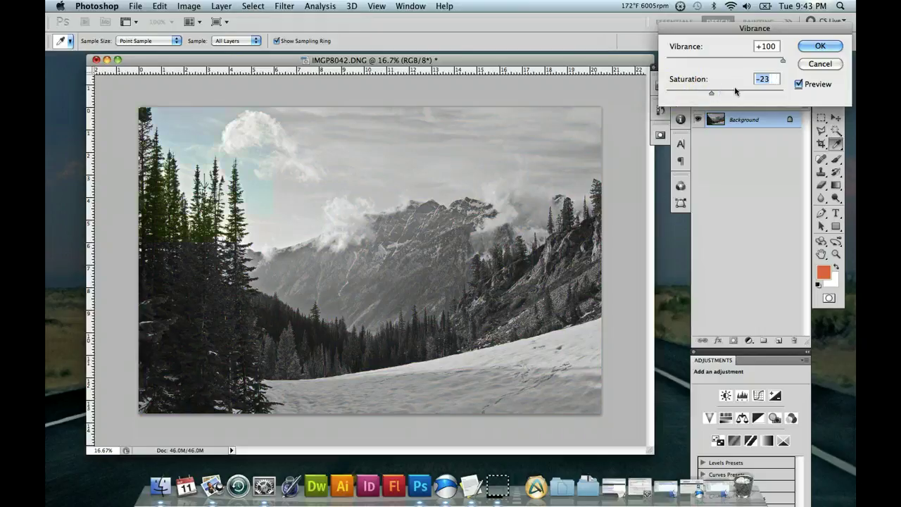
left_click(777, 93)
left_click(799, 84)
left_click(799, 84)
left_click(799, 84)
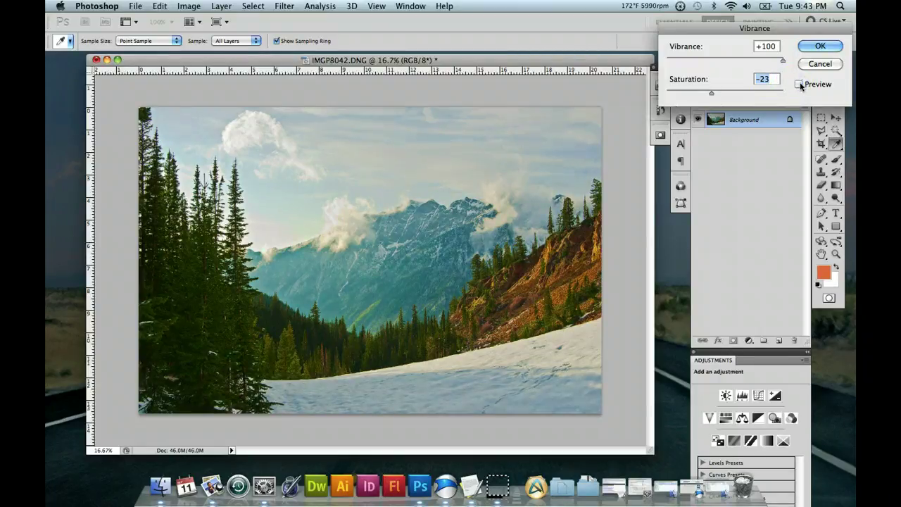
left_click(800, 85)
Step: Try saturations of +17 and +53, lower the vibrance to -31, and compare the photo with the preview off and on
left_click_drag(748, 91, 735, 92)
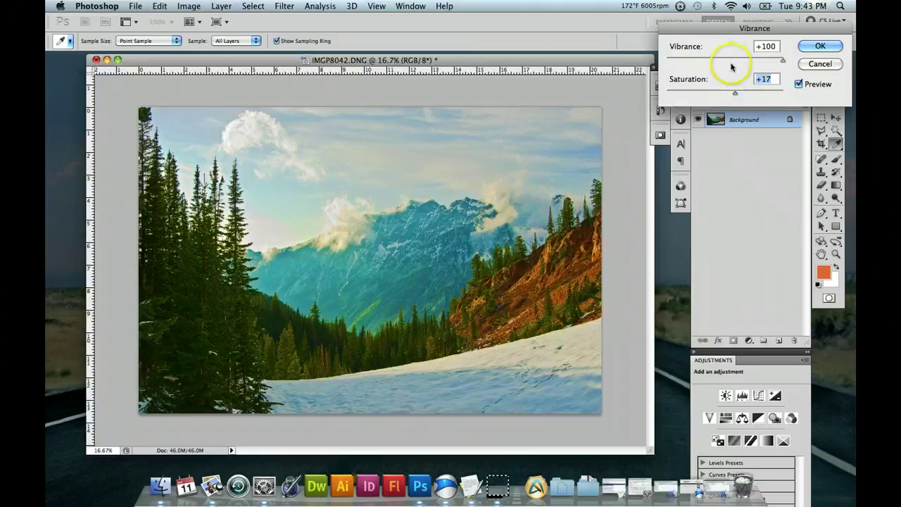
left_click_drag(757, 94, 756, 93)
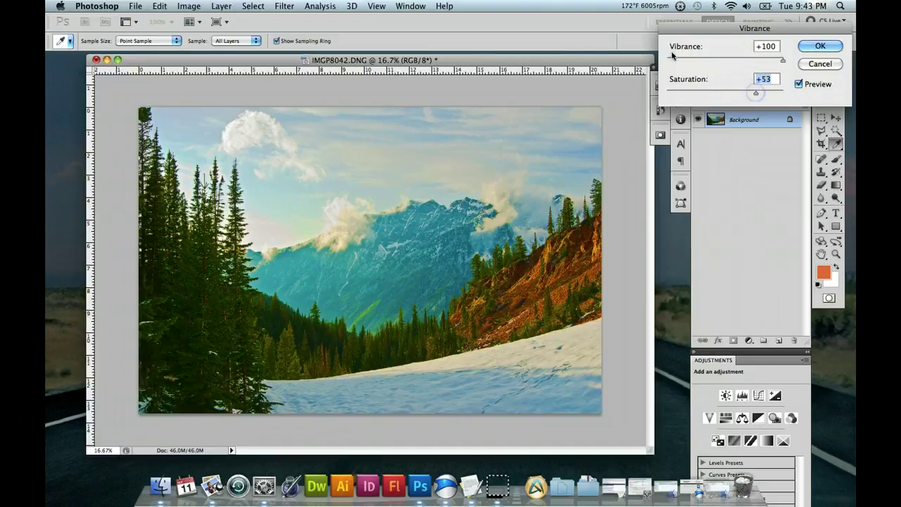
left_click_drag(739, 60, 707, 60)
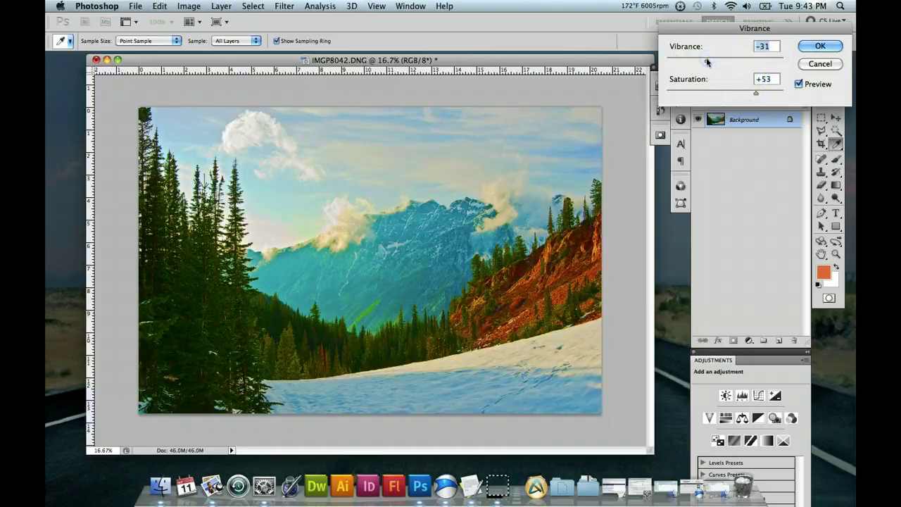
left_click(800, 85)
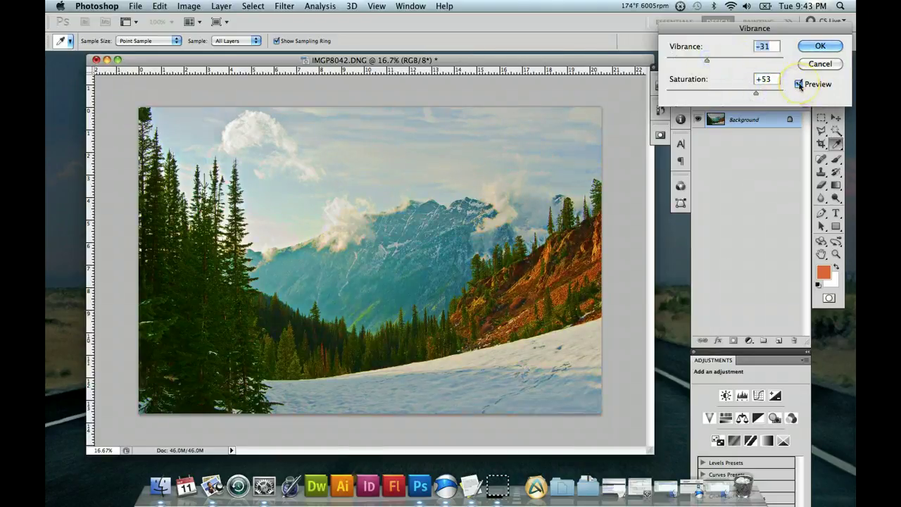
left_click(800, 84)
left_click(800, 85)
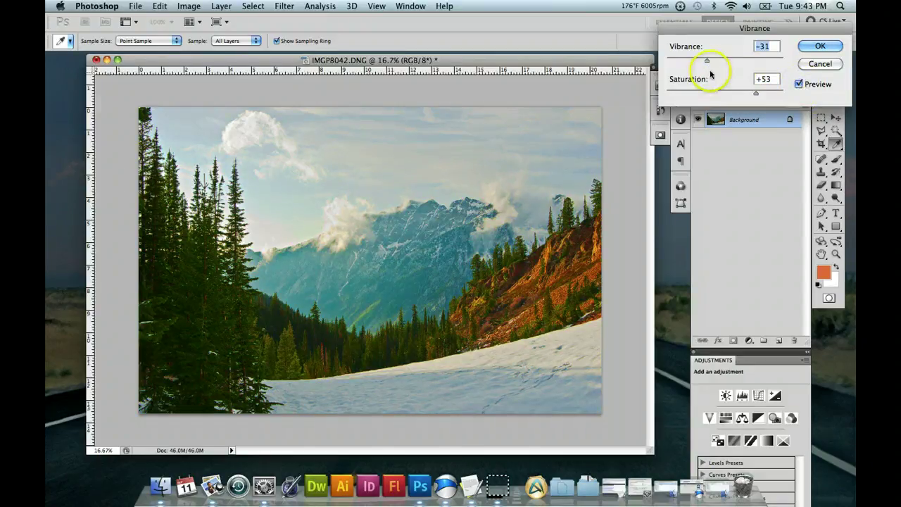
Step: Try a saturation of -8 with a vibrance of +12 and compare the photo with the preview off and on
left_click(720, 92)
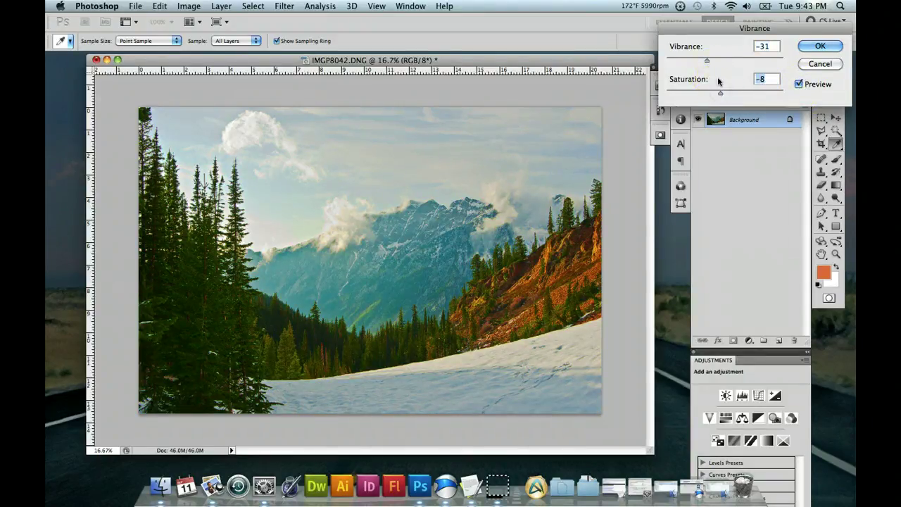
left_click(732, 61)
left_click(739, 88)
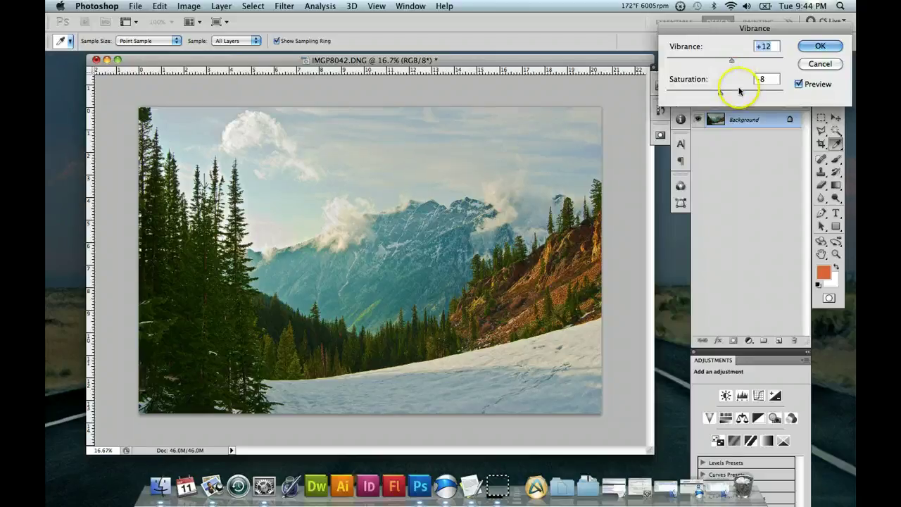
left_click(798, 84)
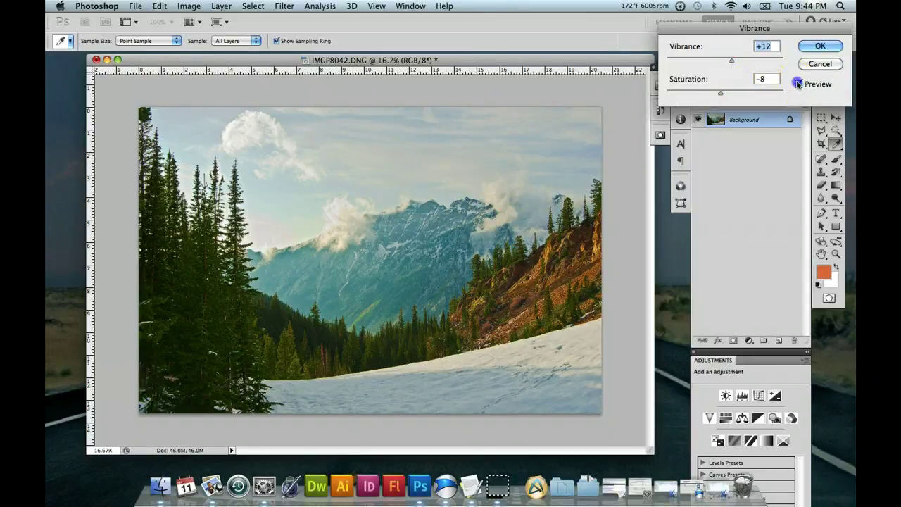
left_click_drag(774, 80, 743, 76)
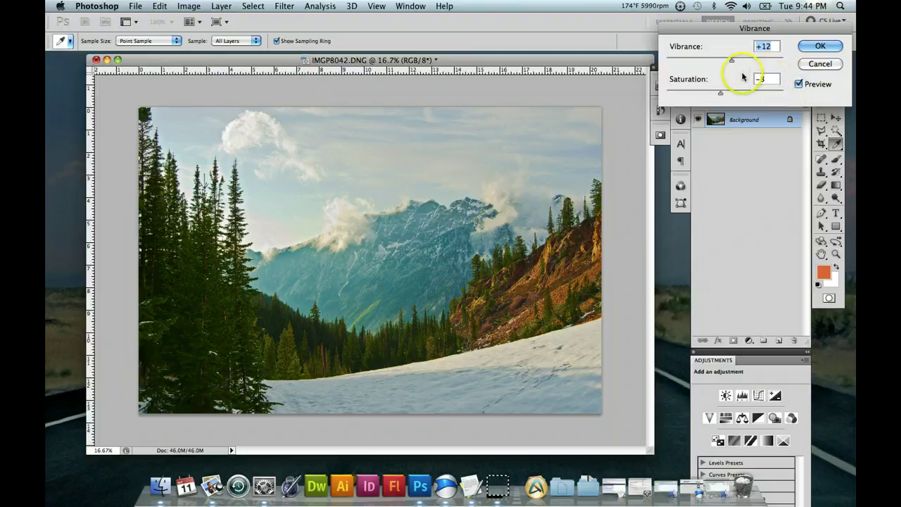
Step: Return the saturation to 0, try vibrances of +65 and +34, and check the photo against the preview
left_click(766, 79)
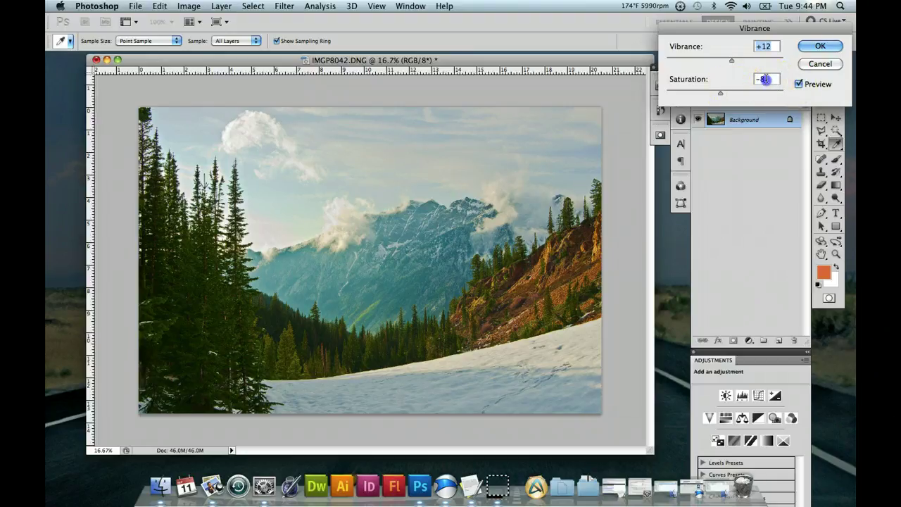
left_click(735, 82)
type("0")
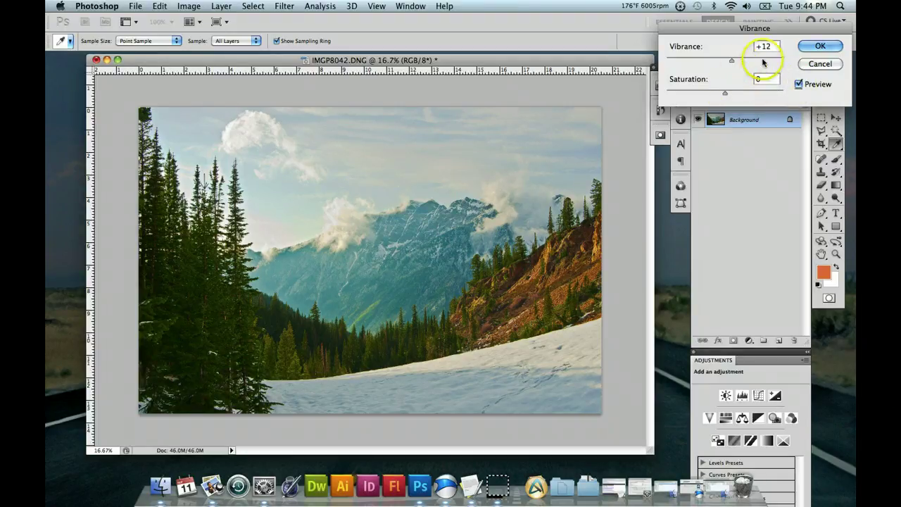
left_click(761, 60)
left_click(756, 61)
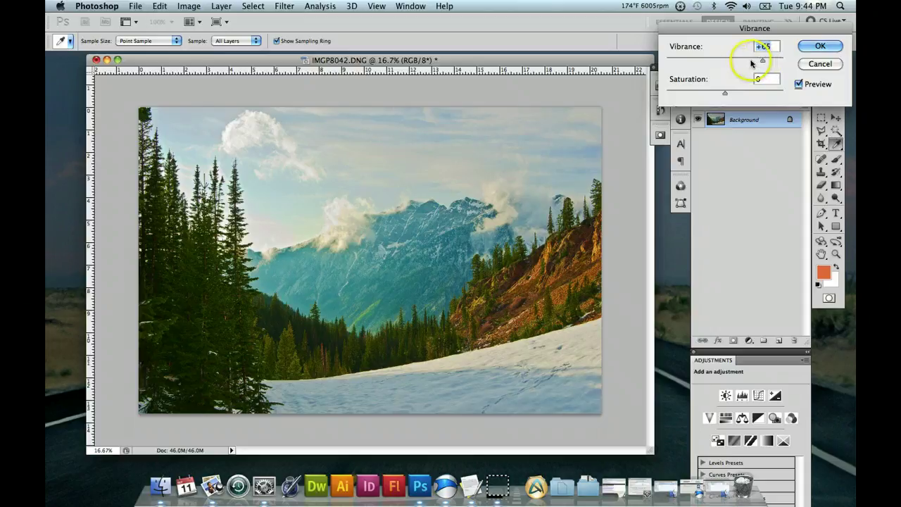
left_click_drag(751, 63, 745, 65)
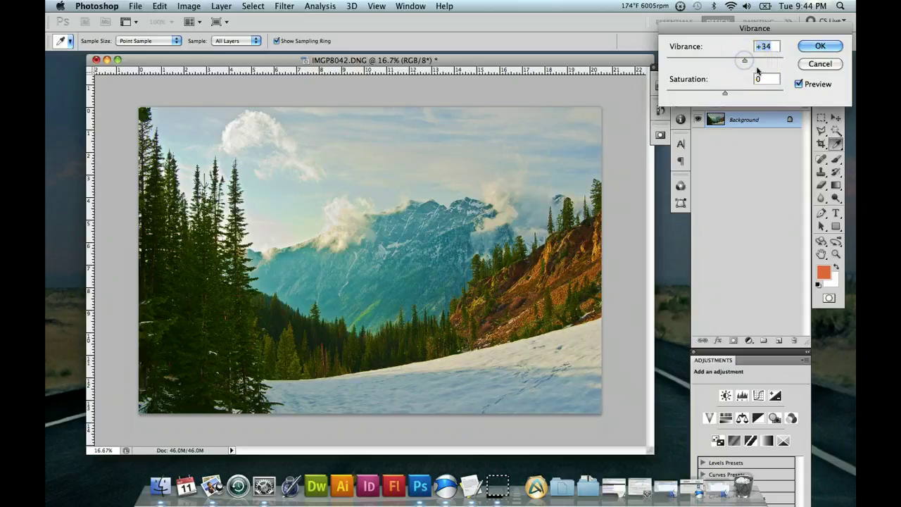
left_click(800, 86)
Step: Try a saturation of +18 with the vibrance at +34 and compare the photo with the preview off and on
left_click_drag(759, 86, 736, 93)
left_click(800, 86)
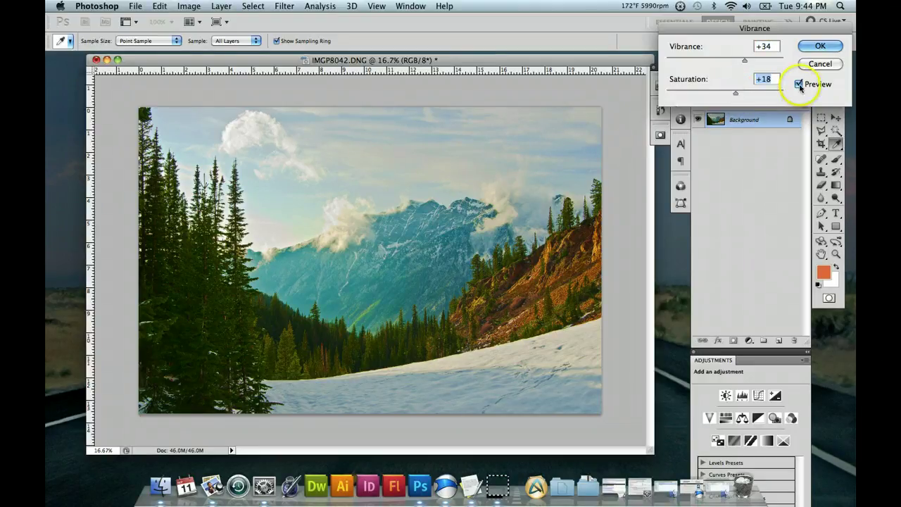
left_click(799, 85)
Step: Try a saturation of -28 with a vibrance of +75 and compare the photo with the preview off and on
left_click(709, 96)
left_click_drag(745, 62, 769, 61)
left_click(799, 85)
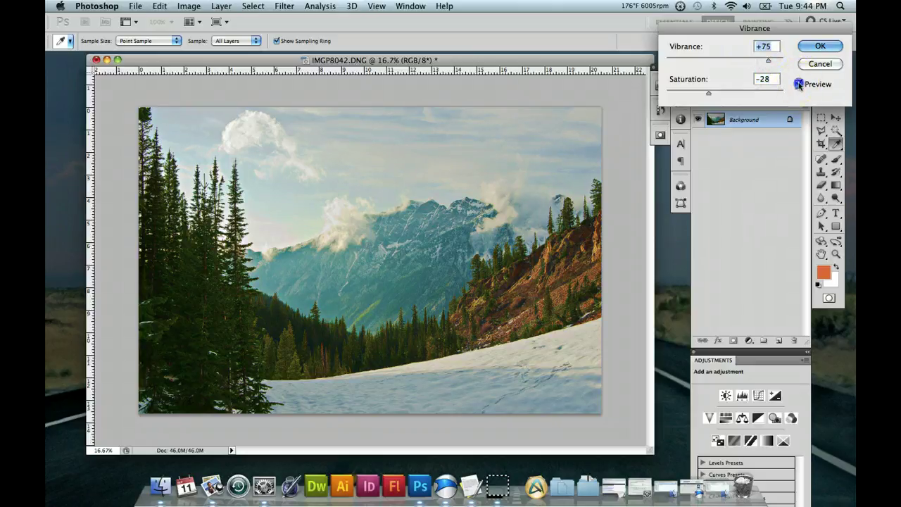
left_click(798, 85)
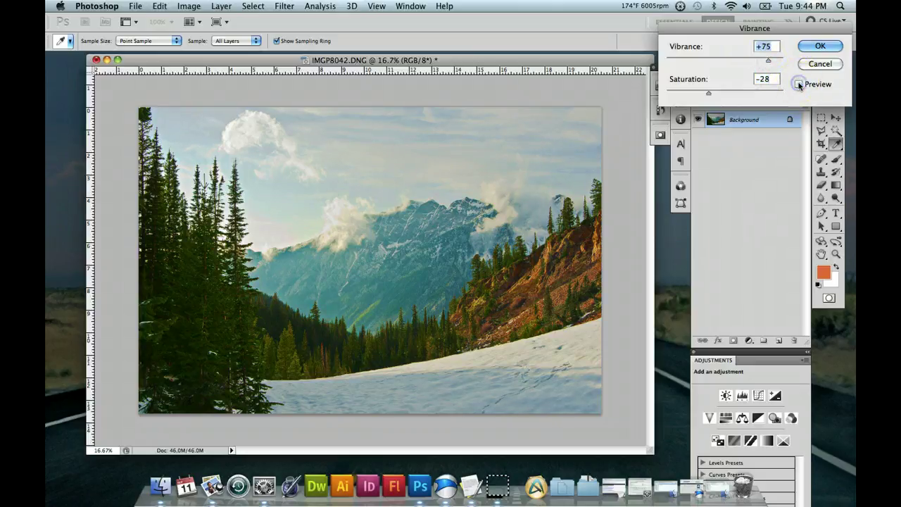
left_click(798, 84)
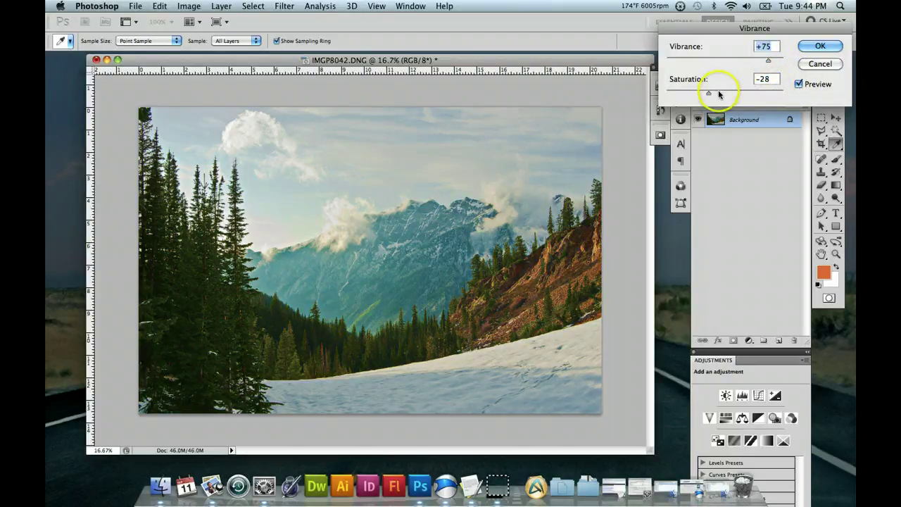
Step: Set the saturation to -9 and compare the mountain and hillside colors with the preview repeatedly off and on
left_click_drag(709, 93, 720, 93)
left_click(798, 85)
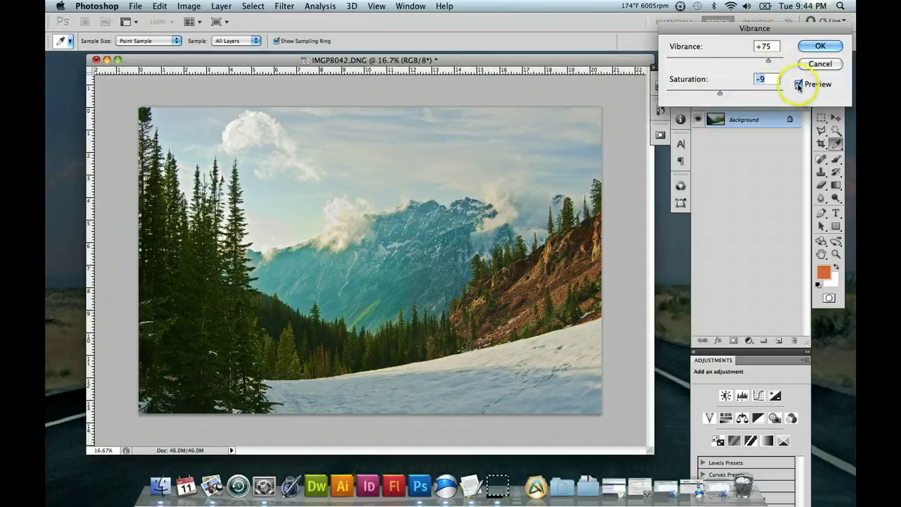
left_click(799, 85)
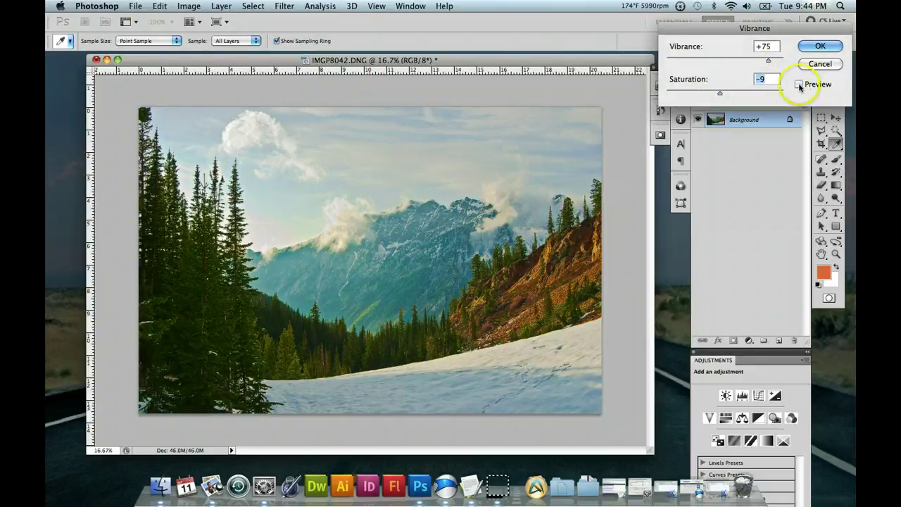
left_click(799, 85)
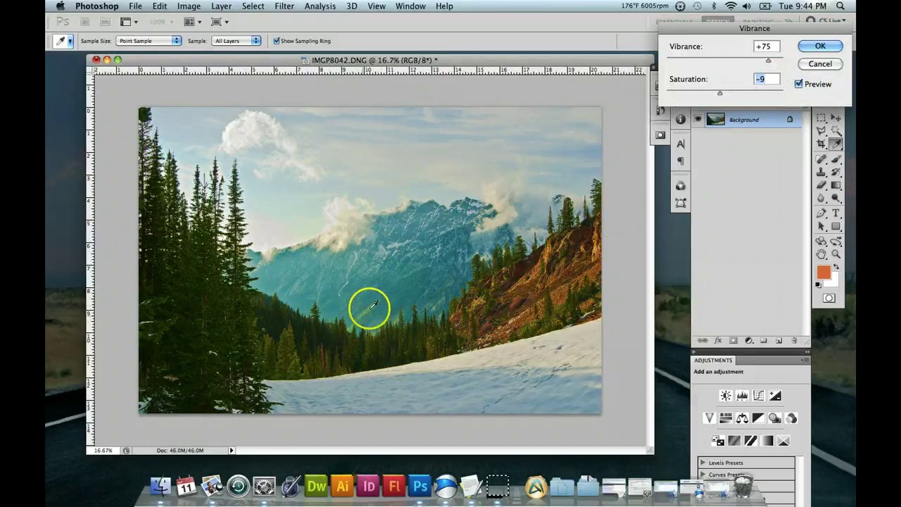
left_click(799, 84)
left_click(799, 85)
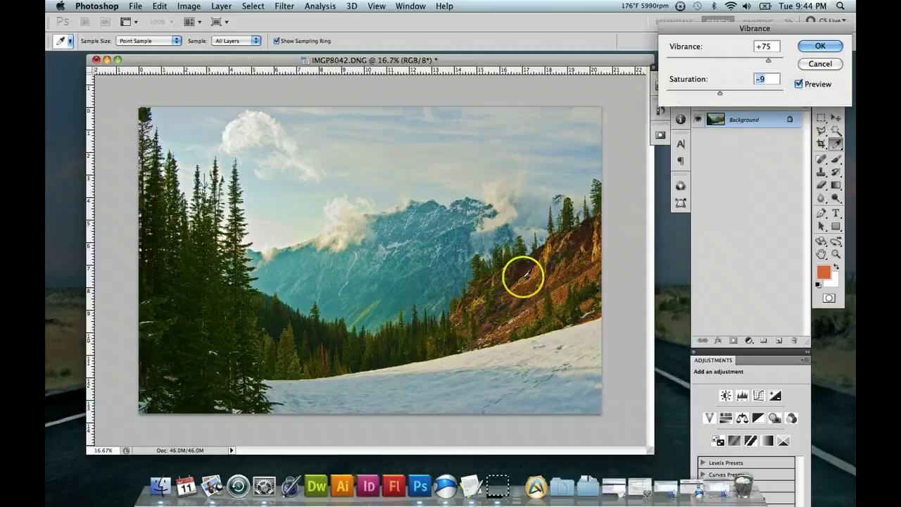
left_click(800, 85)
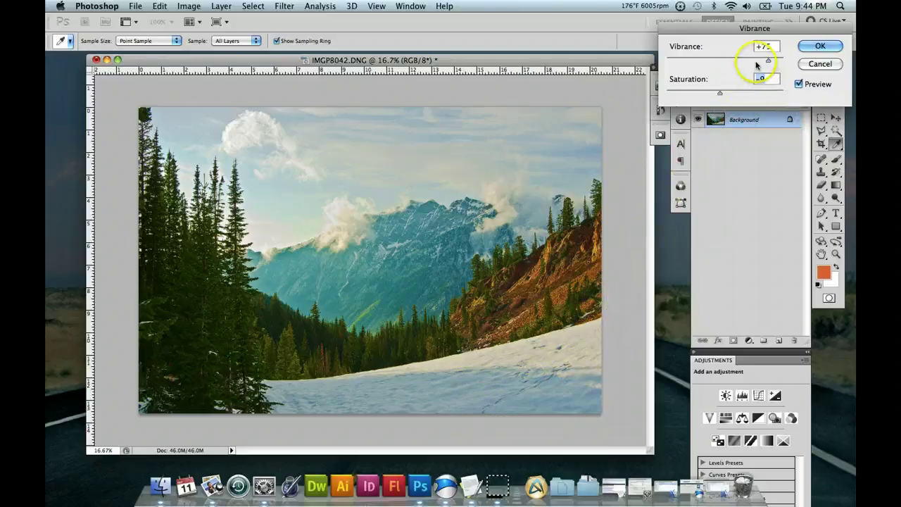
Step: Try a vibrance of +52 with the saturation at -9 and compare the photo with the preview off and on
left_click_drag(768, 60, 756, 62)
left_click(798, 85)
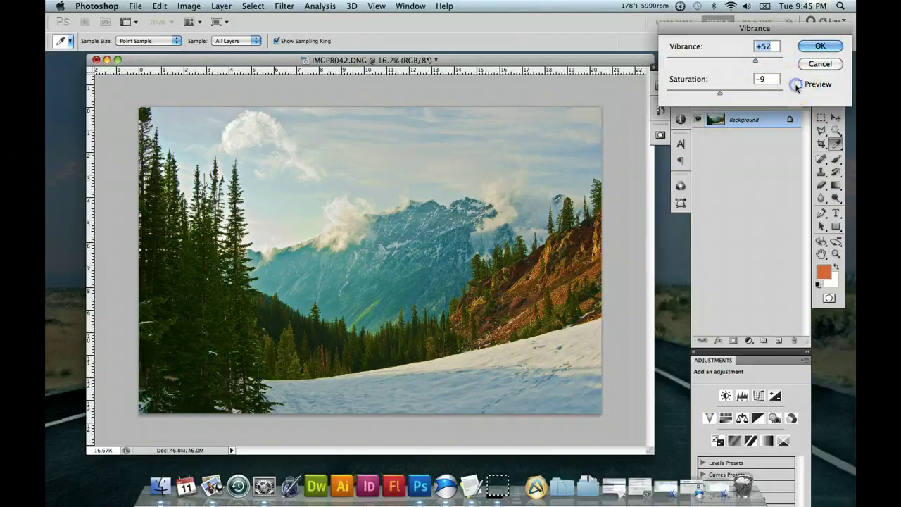
left_click(797, 85)
left_click(797, 85)
left_click(797, 85)
Step: Set the vibrance to +63, check it against the preview, and apply the Vibrance adjustment
left_click_drag(761, 62, 765, 60)
left_click(798, 85)
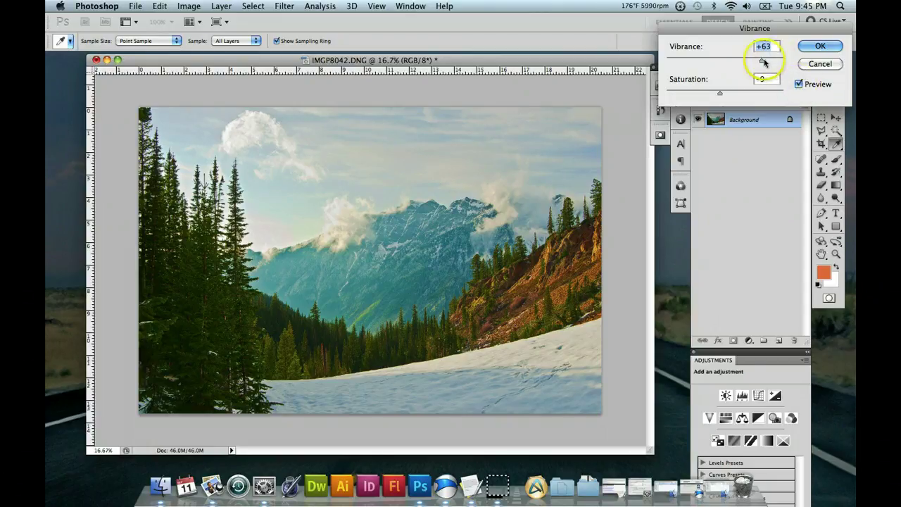
left_click(821, 46)
key("z")
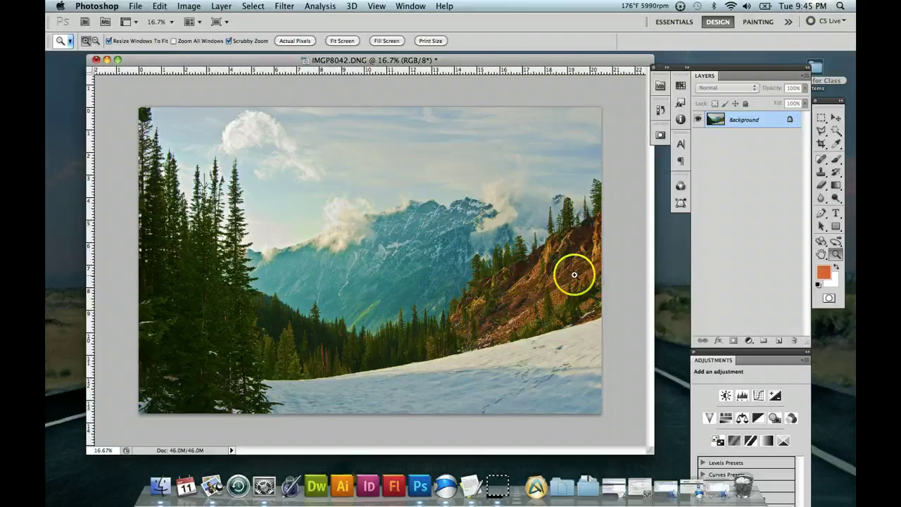
Step: Save the photo as the uncompressed TIFF IMGP8042.tif in the desktop's Photos for Class folder, with interleaved pixel order and IBM PC byte order
left_click(134, 6)
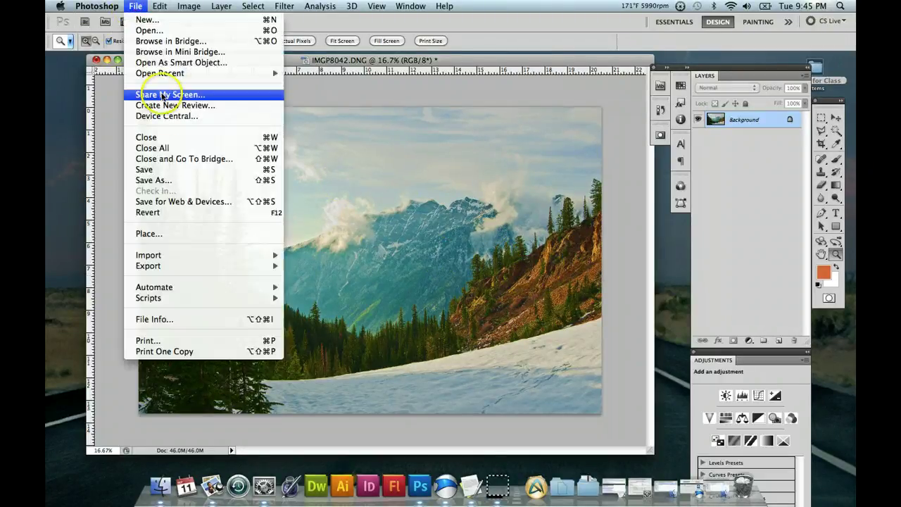
left_click(175, 181)
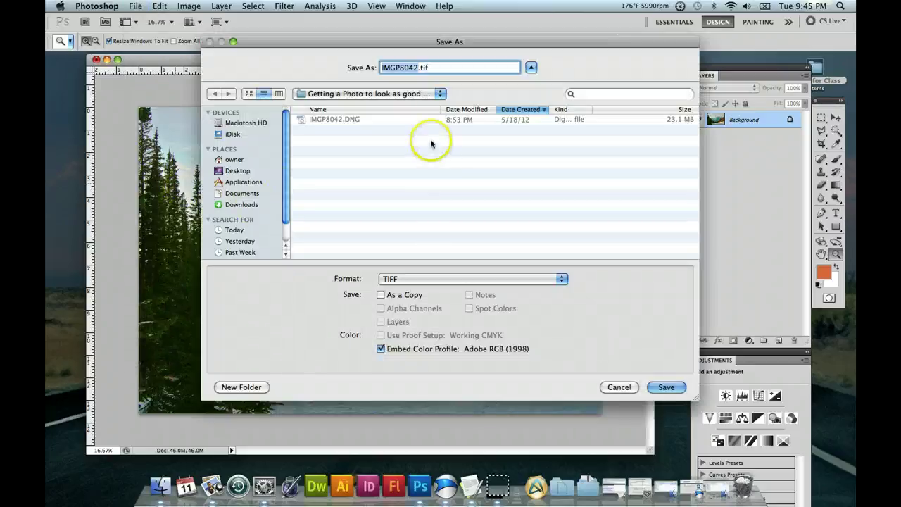
left_click(238, 171)
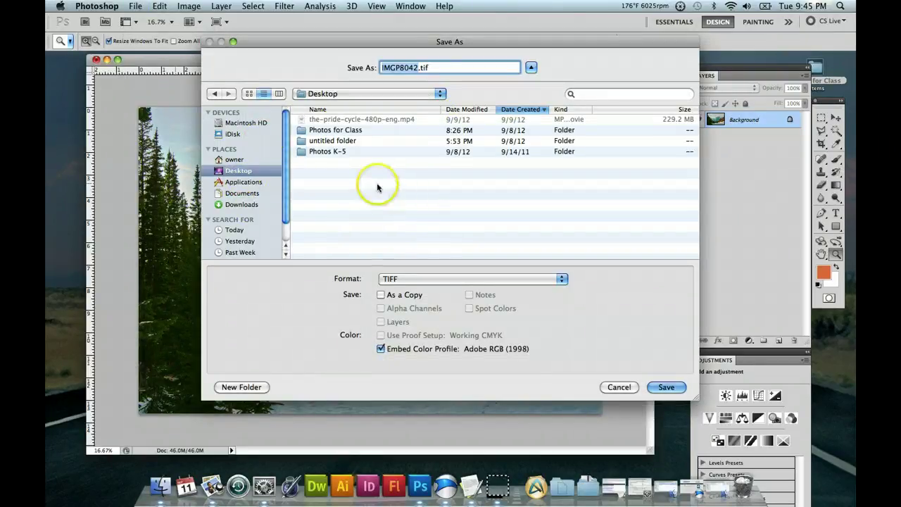
double_click(359, 133)
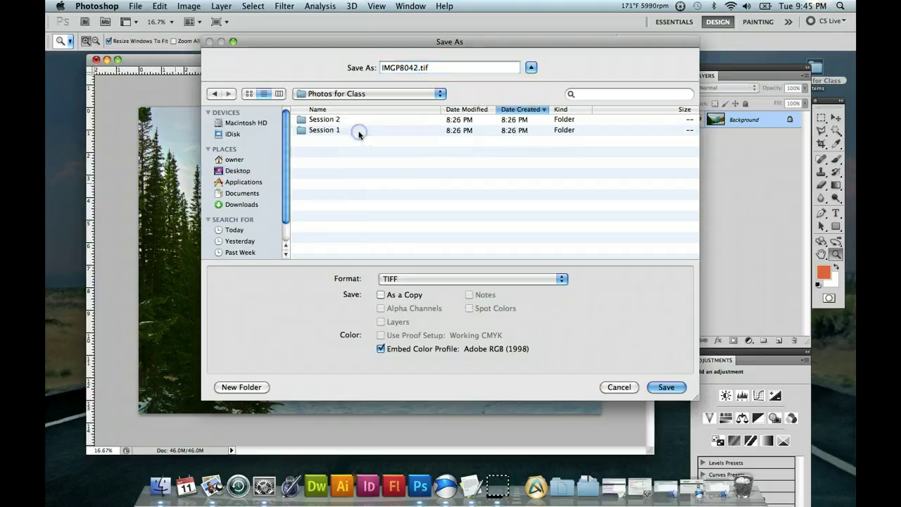
left_click(662, 391)
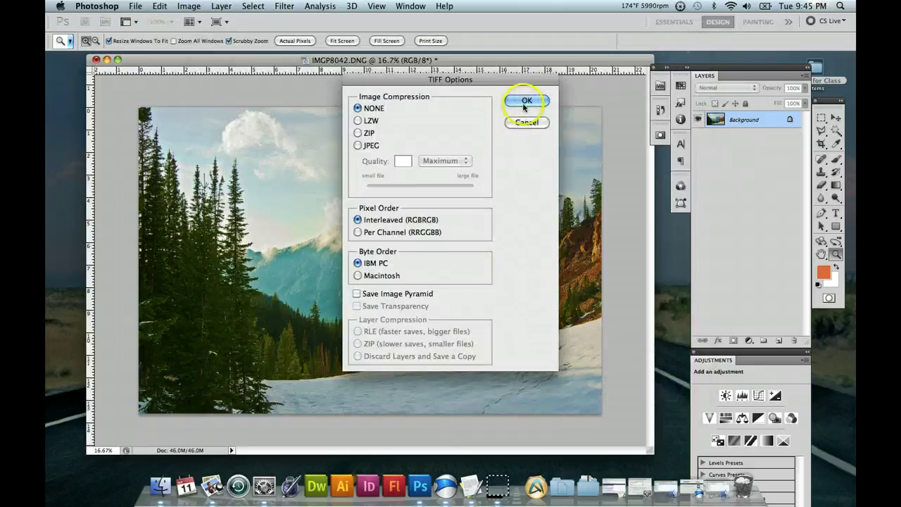
left_click(524, 103)
left_click(479, 143)
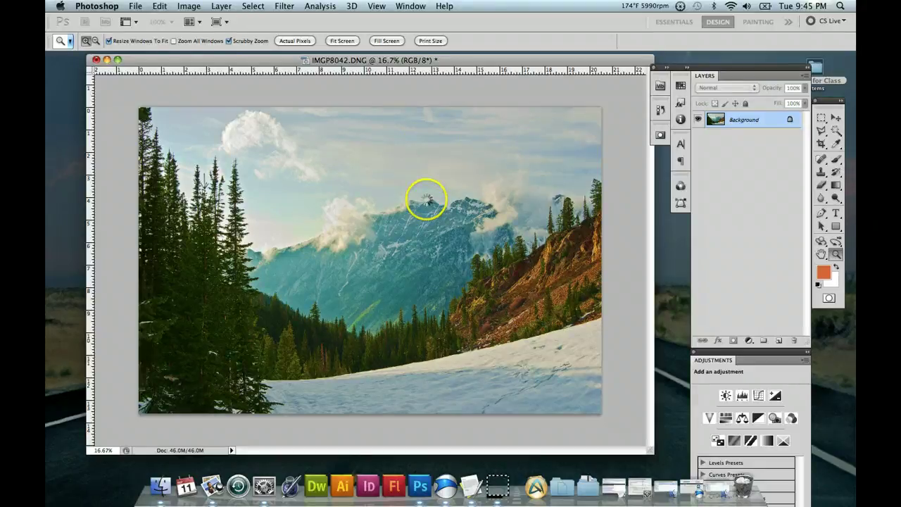
left_click(496, 487)
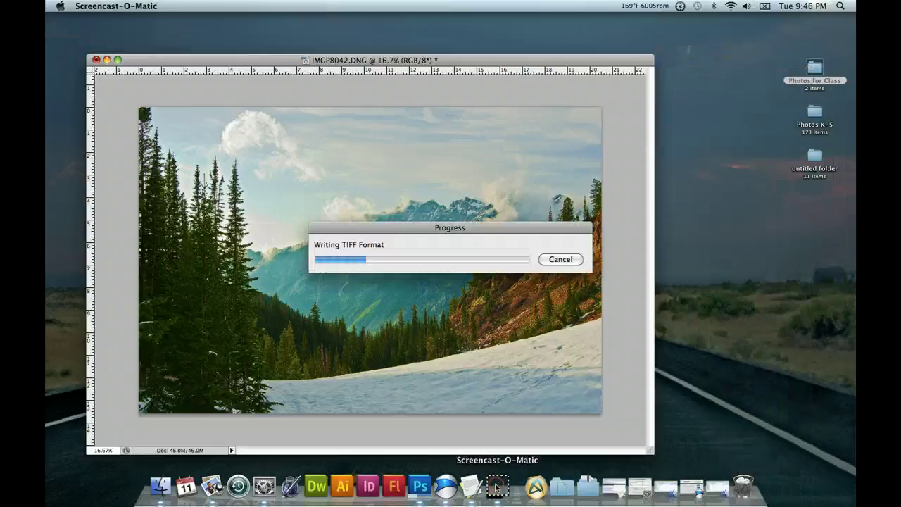
left_click_drag(497, 487, 524, 411)
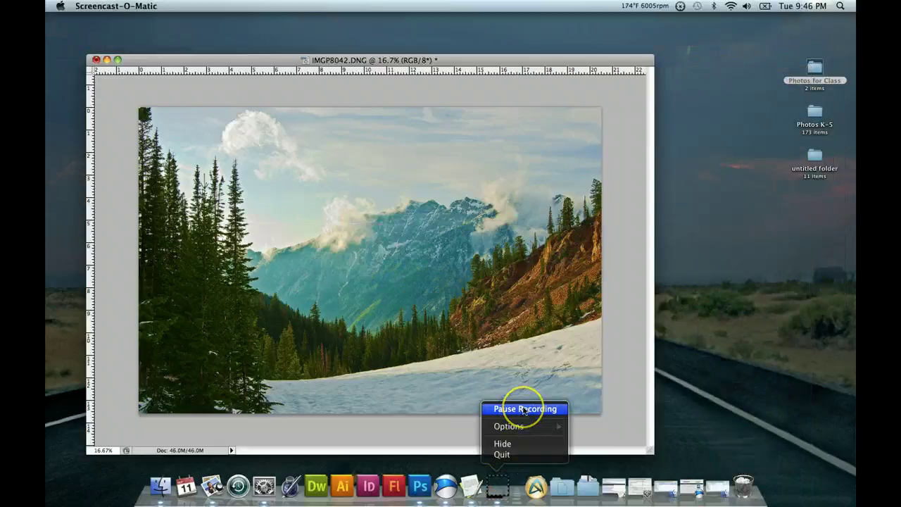
left_click(584, 85)
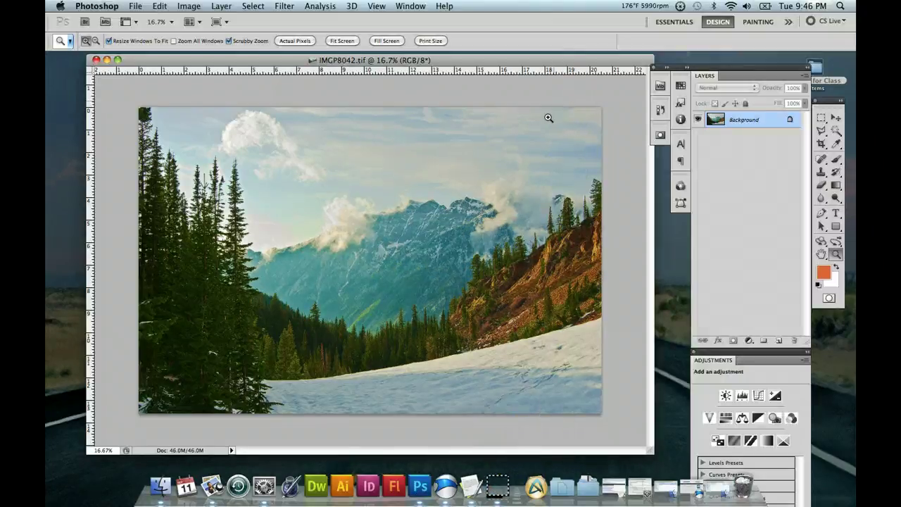
left_click_drag(497, 486, 525, 415)
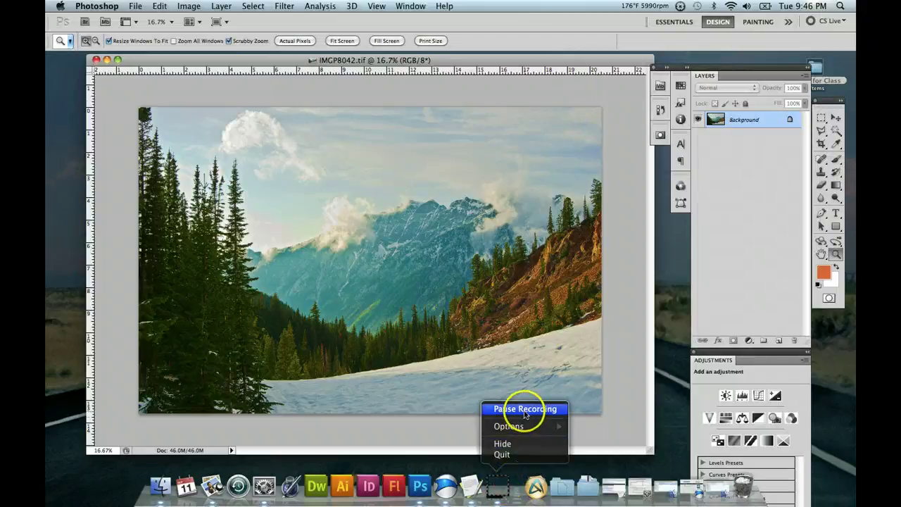
left_click_drag(525, 414, 524, 415)
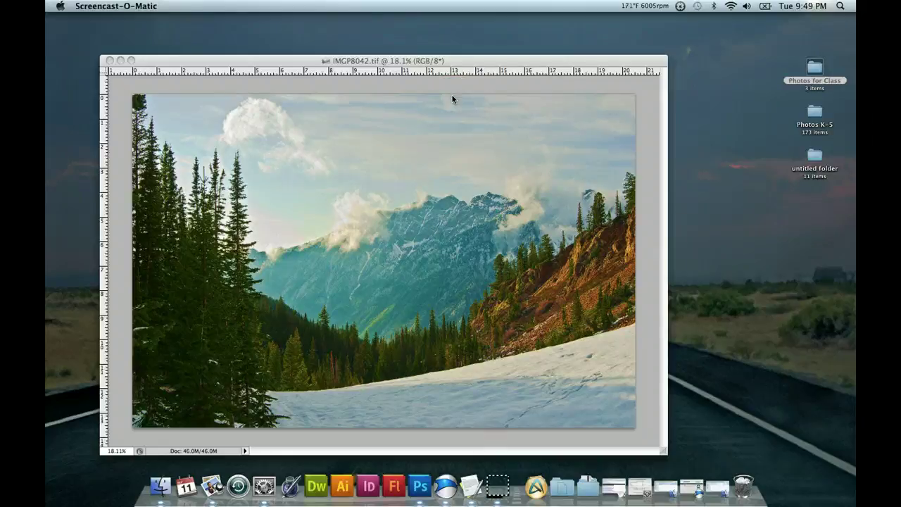
left_click(486, 61)
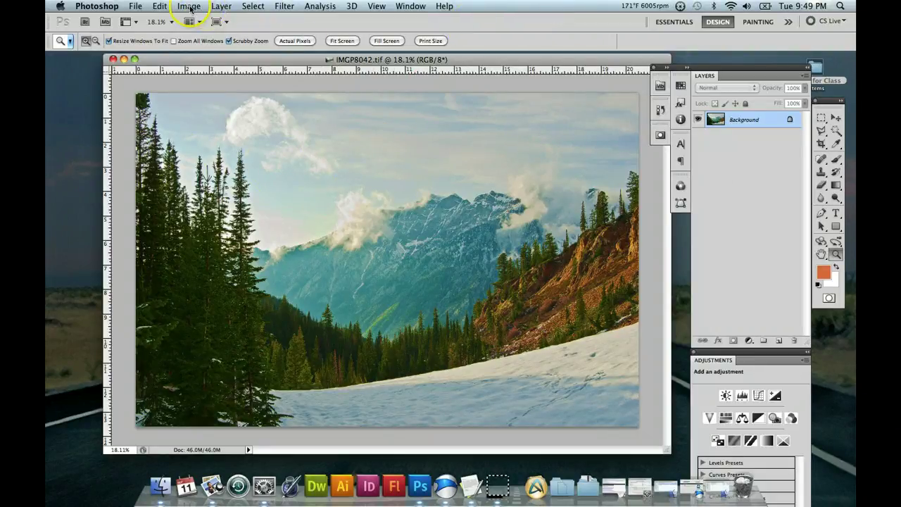
left_click_drag(235, 61, 231, 66)
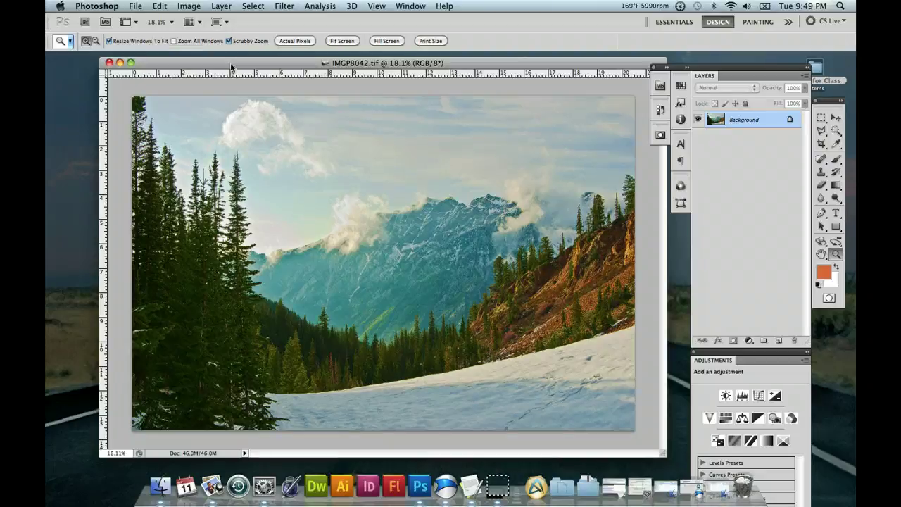
left_click_drag(230, 63, 240, 63)
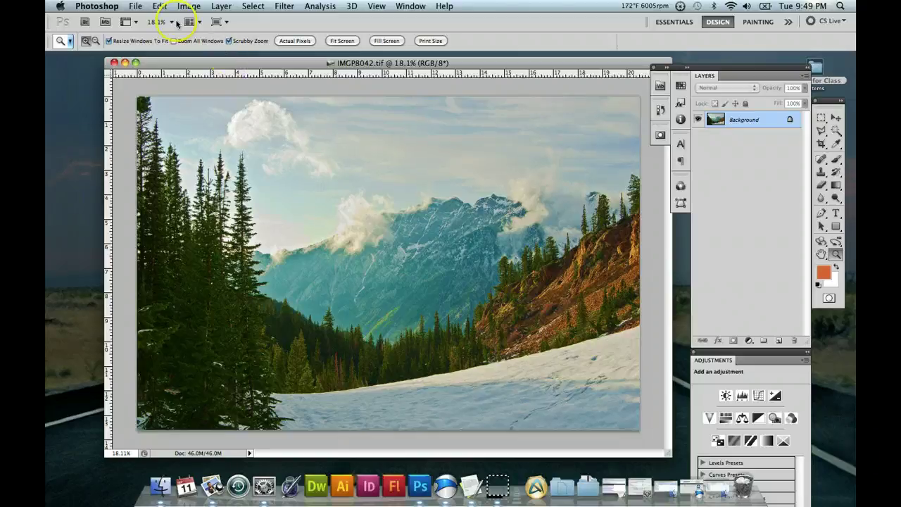
Step: Open the Image Size settings for the photo and set its pixel width to 1200 with proportions constrained
left_click(134, 7)
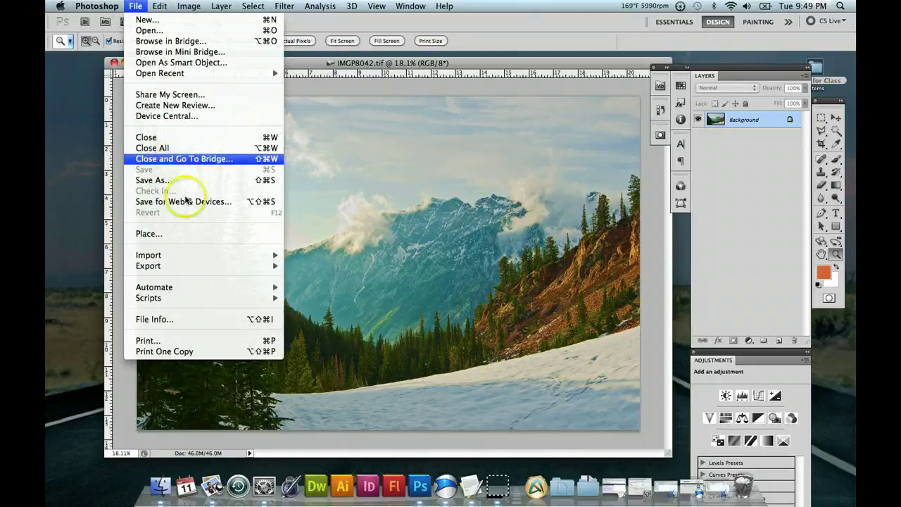
mouse_move(190, 7)
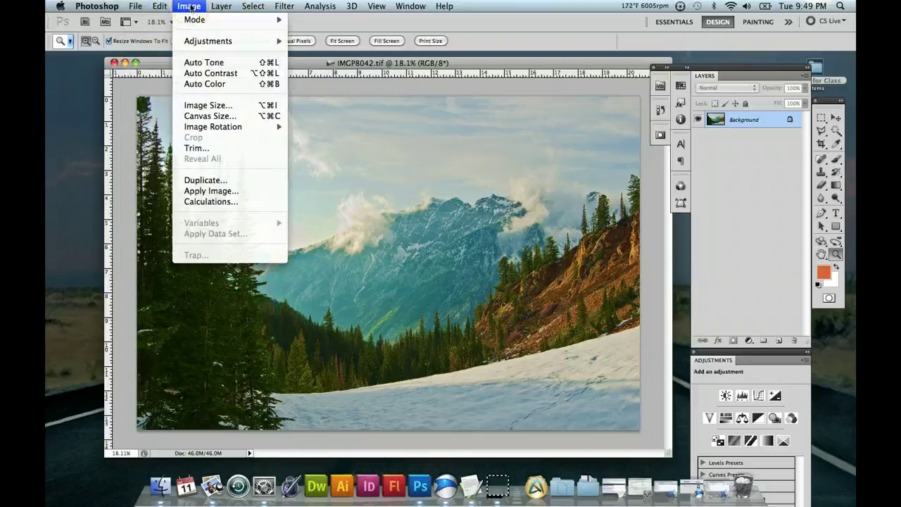
left_click(231, 108)
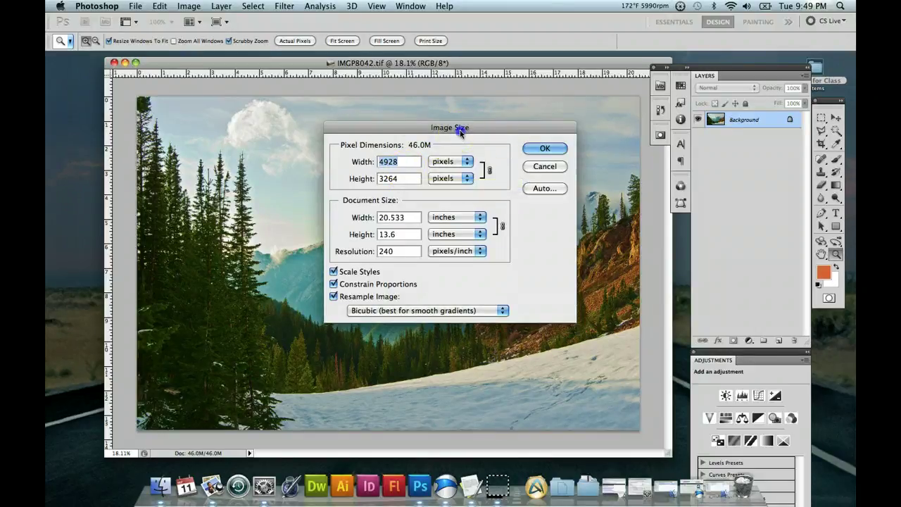
left_click_drag(460, 133, 457, 136)
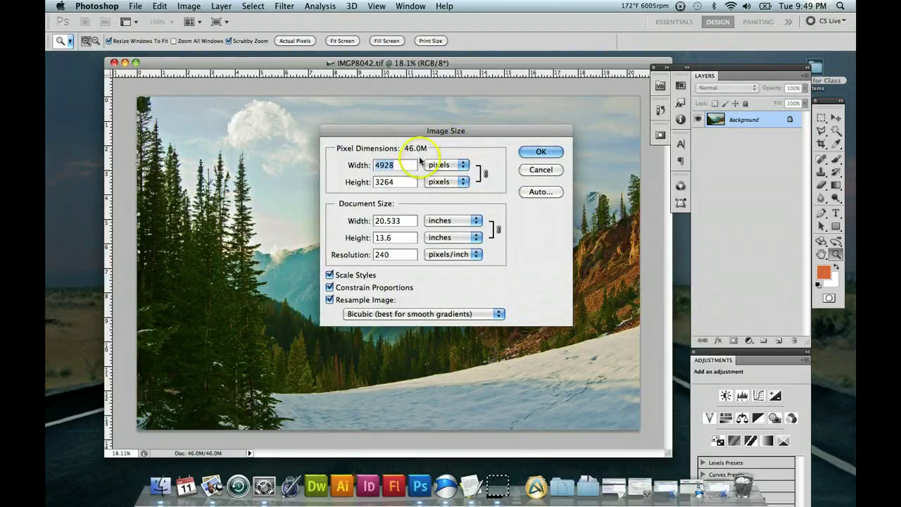
type("12")
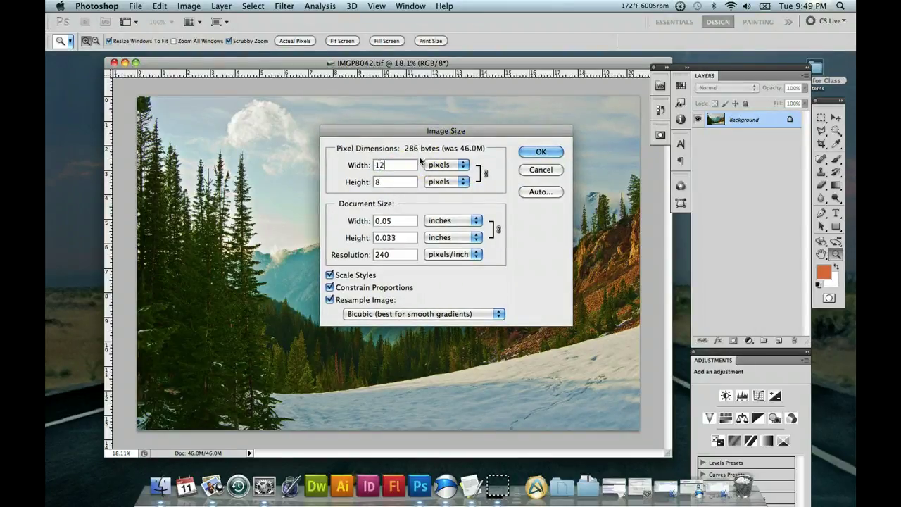
type("00")
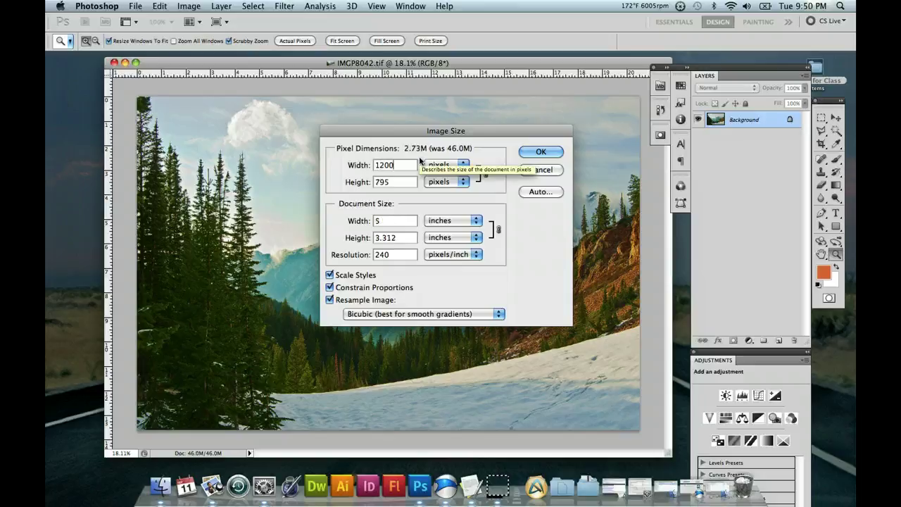
Step: Review the available resampling methods for reducing and enlarging the image, keeping Bicubic (best for smooth gradients)
left_click(497, 315)
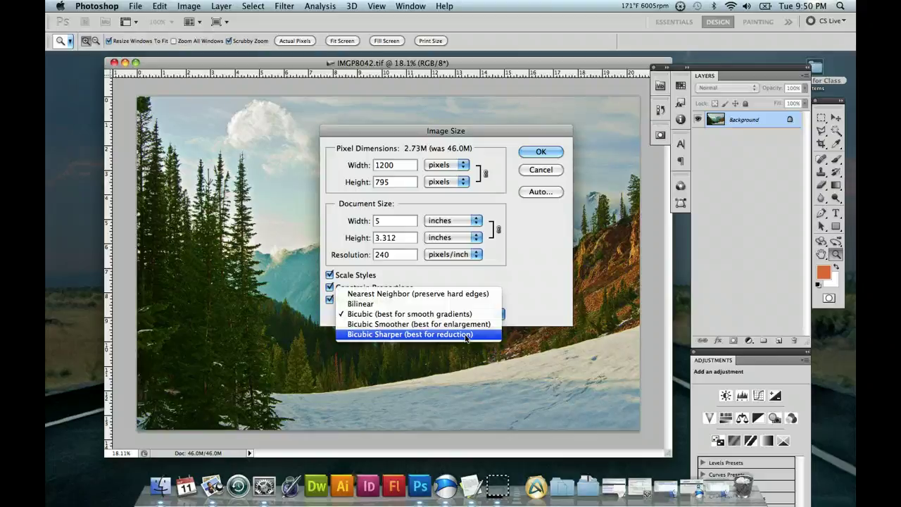
left_click(468, 315)
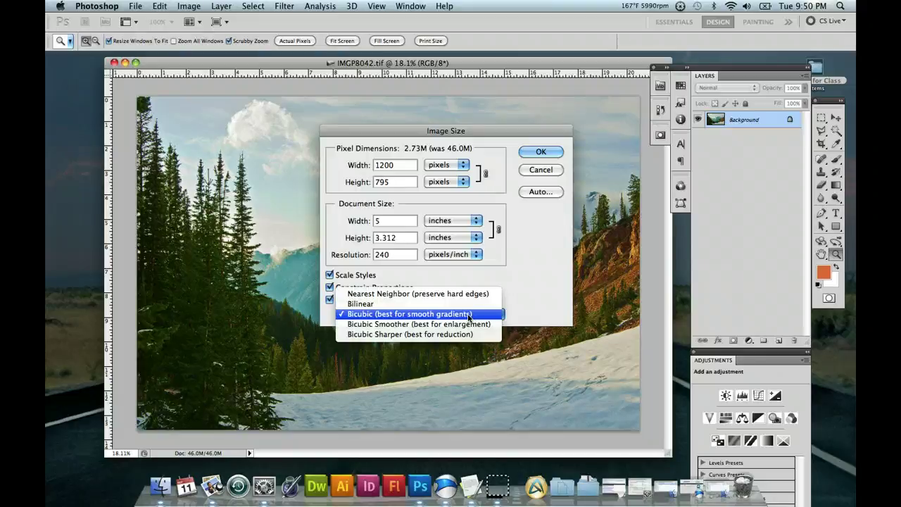
left_click(467, 317)
left_click(450, 336)
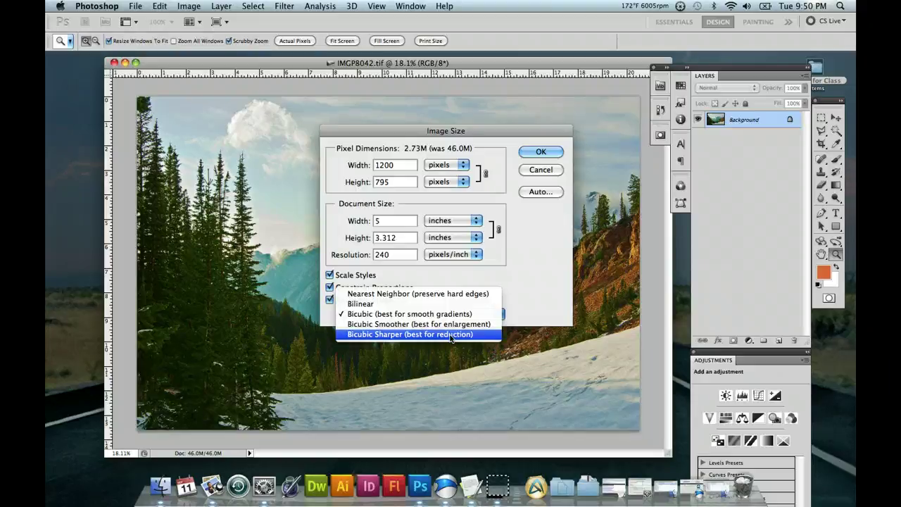
left_click(424, 287)
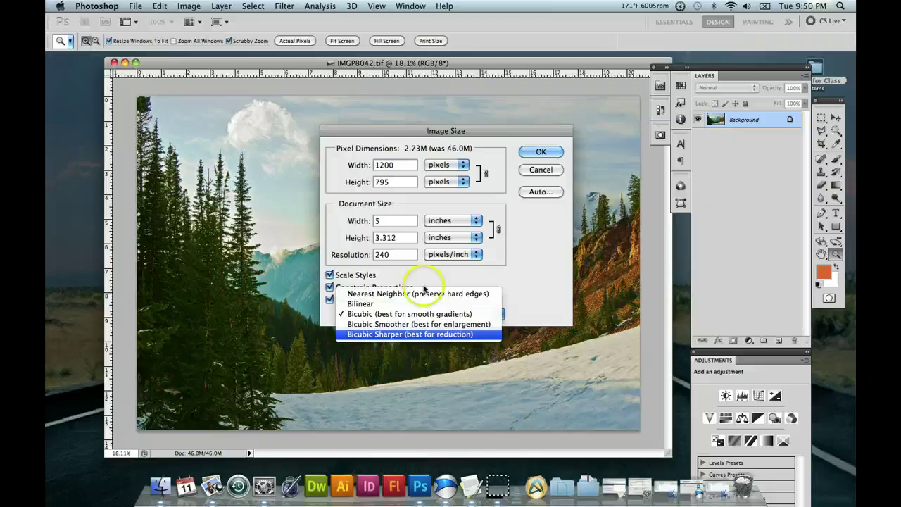
left_click(394, 314)
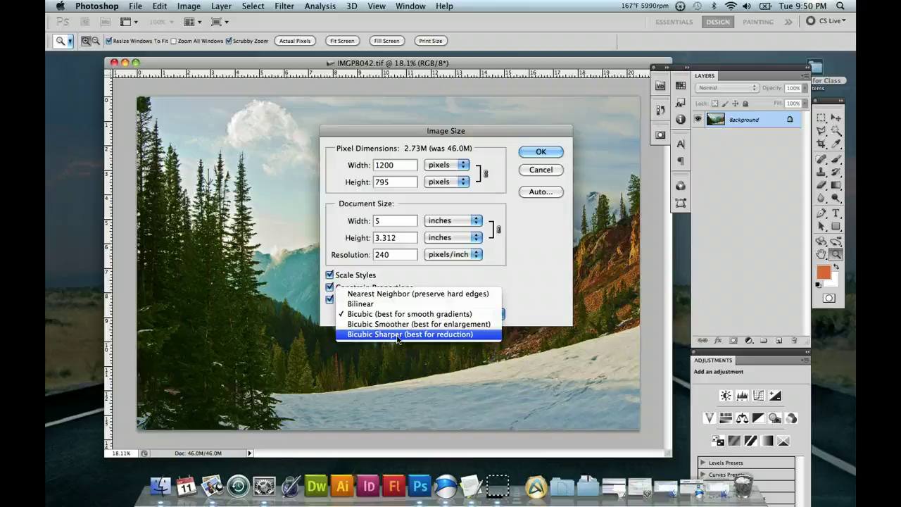
left_click_drag(397, 339, 403, 324)
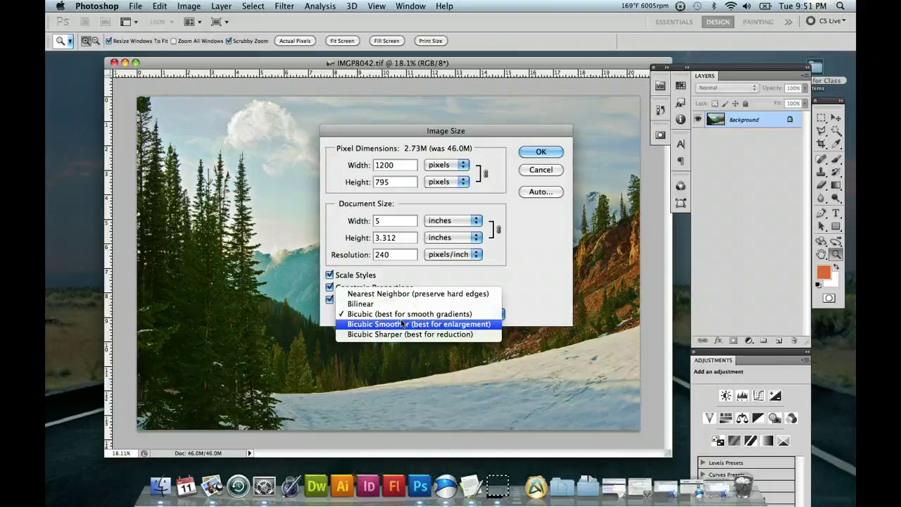
left_click(400, 316)
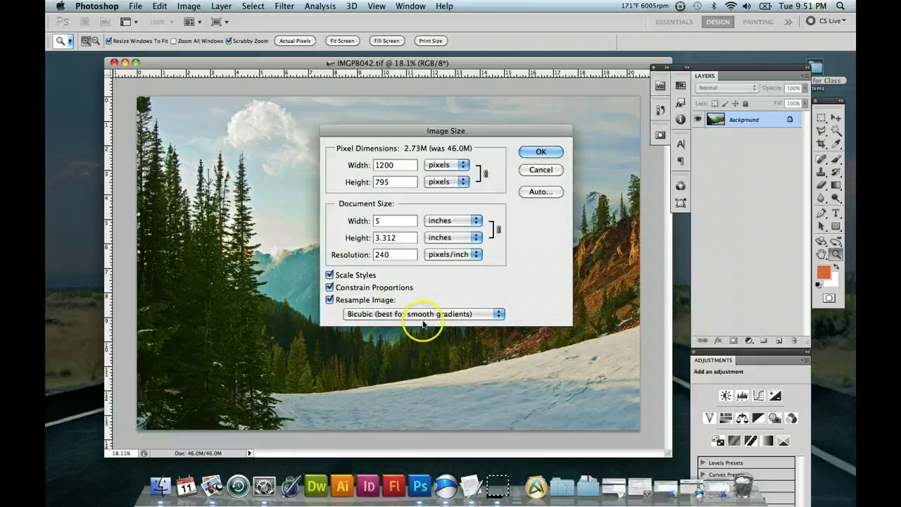
left_click(497, 315)
left_click_drag(497, 322, 449, 327)
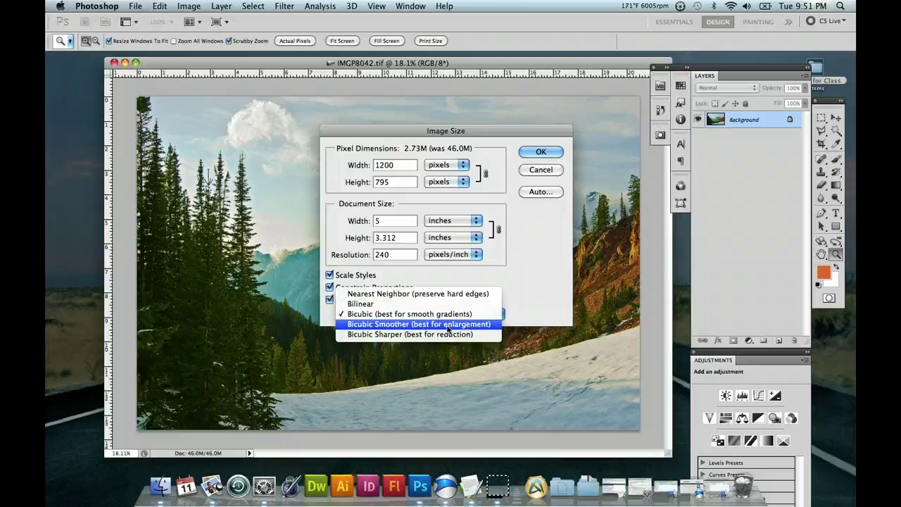
left_click(446, 328)
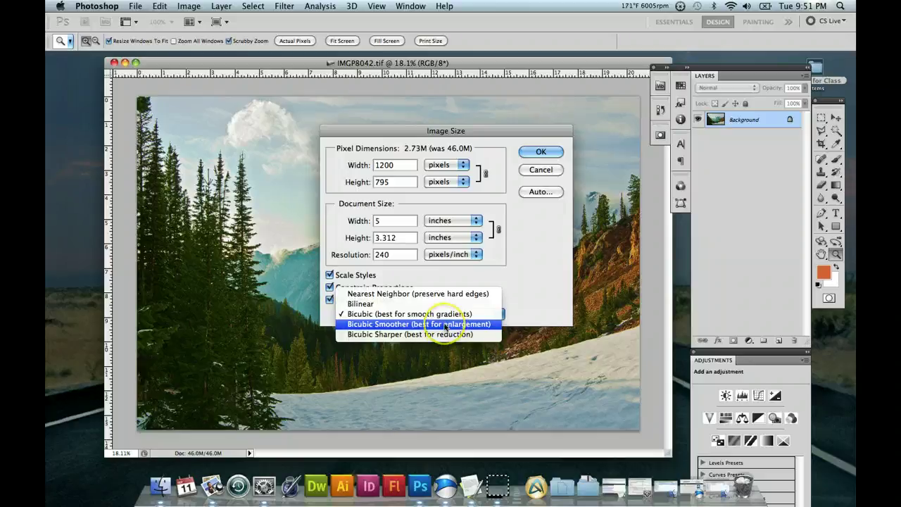
left_click(504, 273)
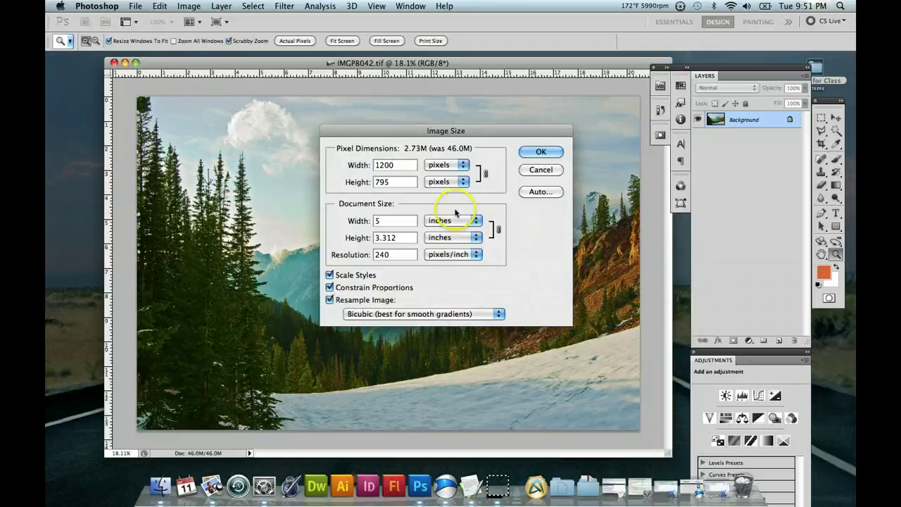
Step: Try a resolution of 72 pixels/inch with a width of 1400 pixels for the photo
left_click(507, 132)
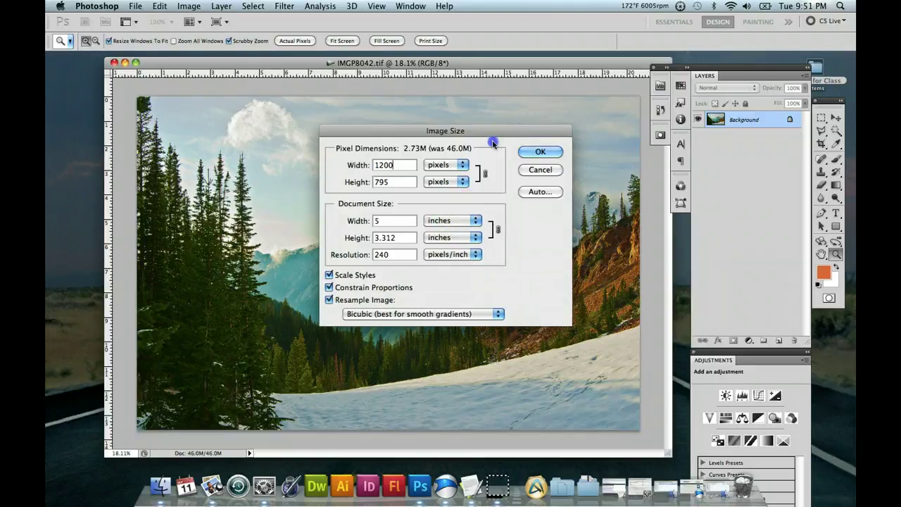
left_click_drag(493, 143, 480, 153)
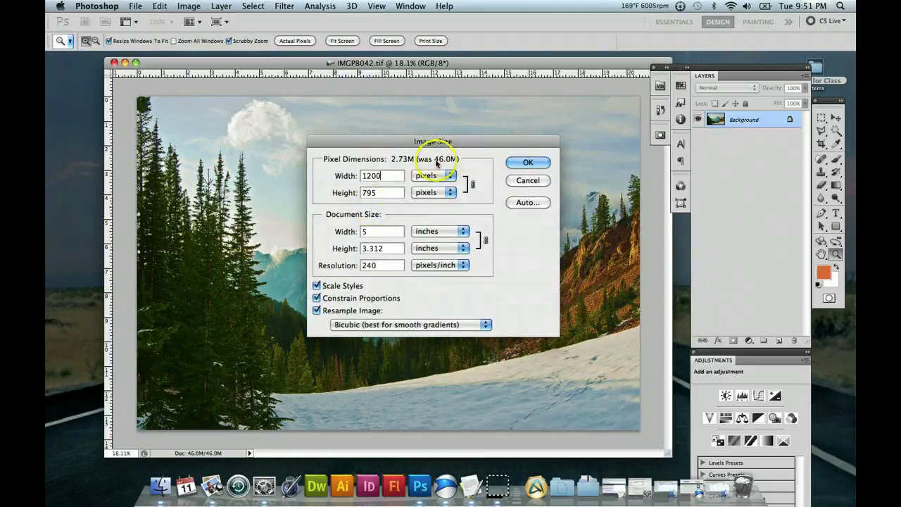
left_click_drag(491, 145, 499, 143)
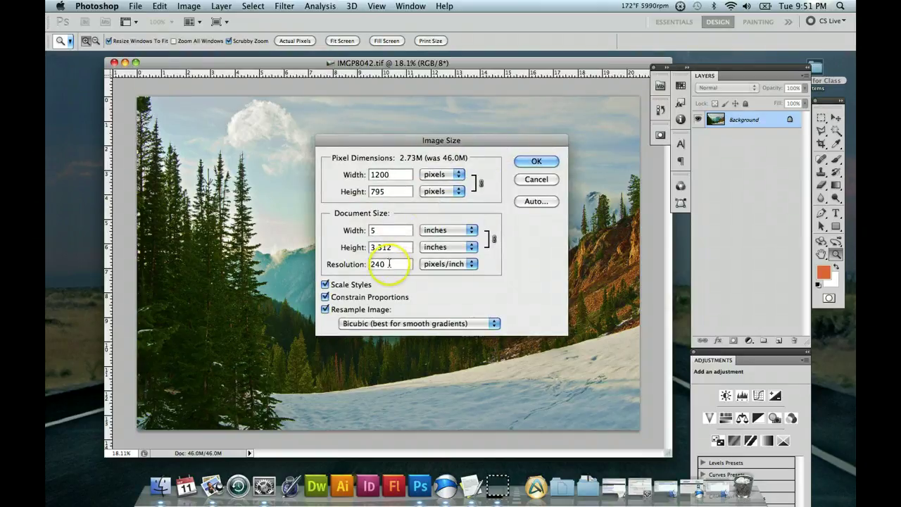
left_click(366, 264)
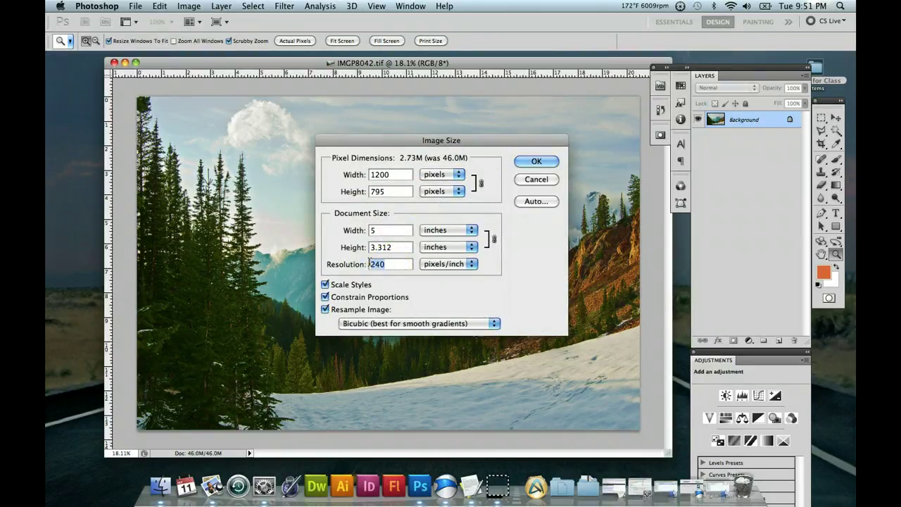
type("7")
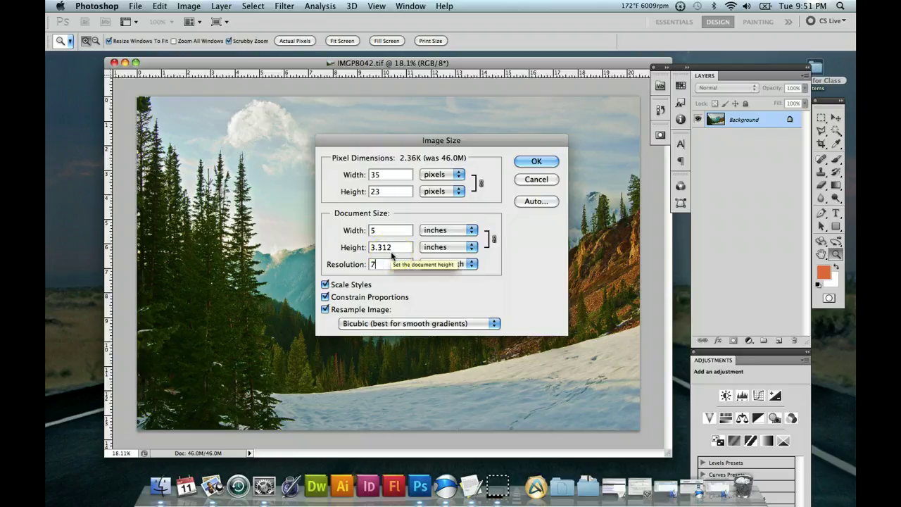
type("2")
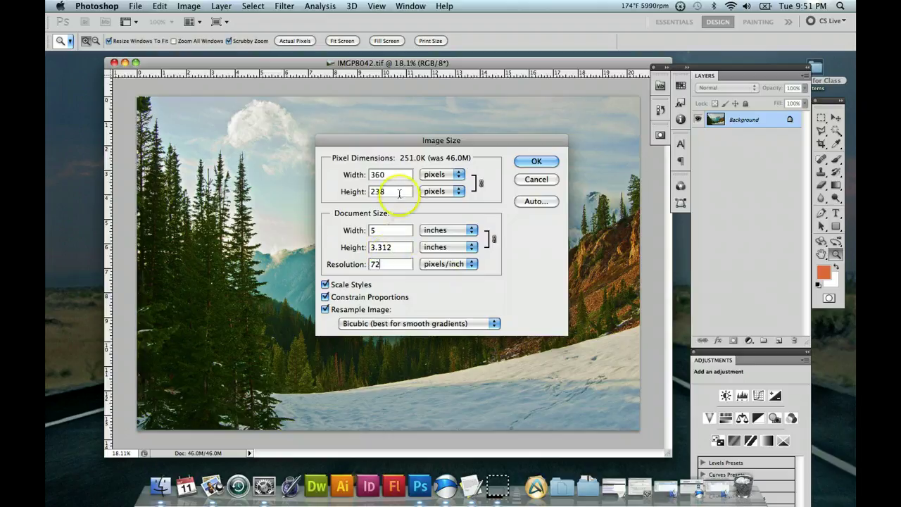
left_click(362, 174)
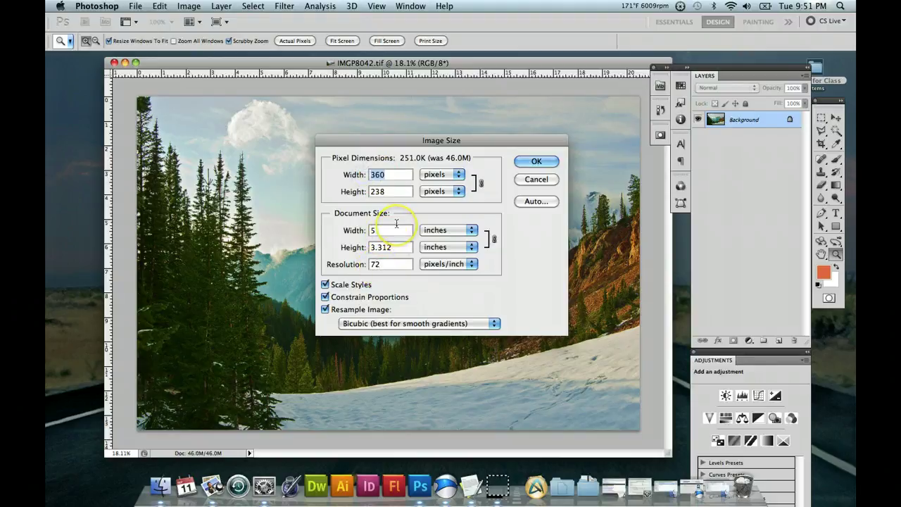
type("1400")
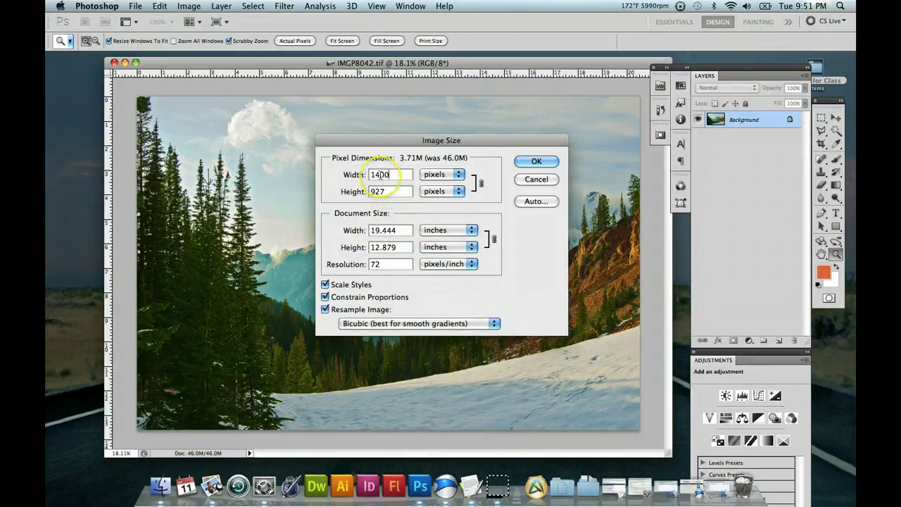
Step: Set the photo's resolution to 240 pixels/inch and its width to 1400 pixels
double_click(381, 264)
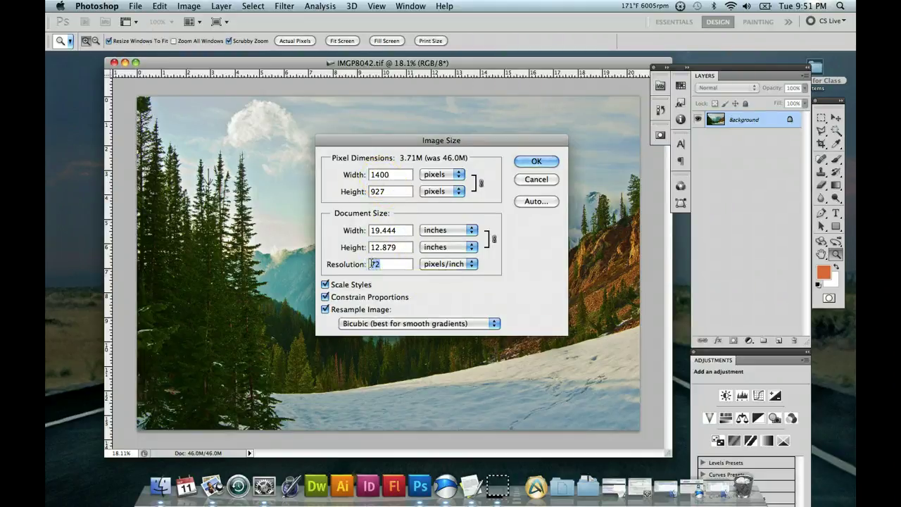
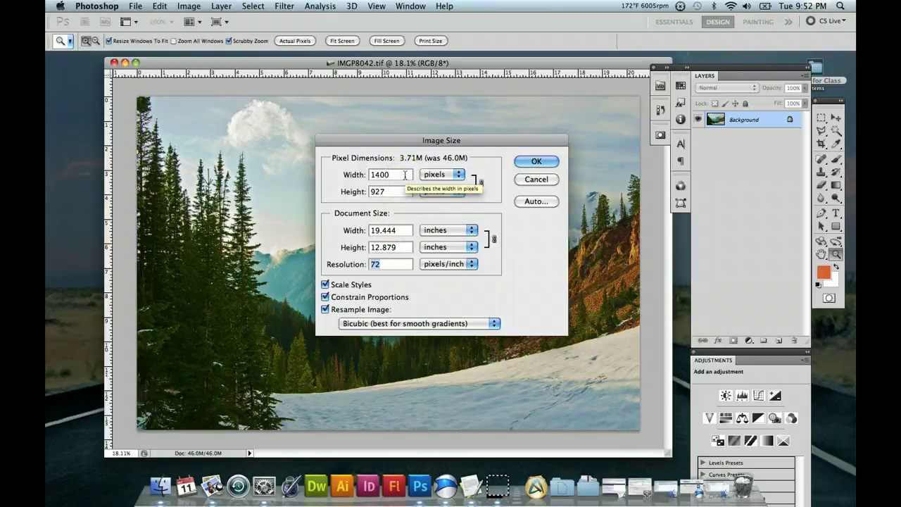
left_click(389, 267)
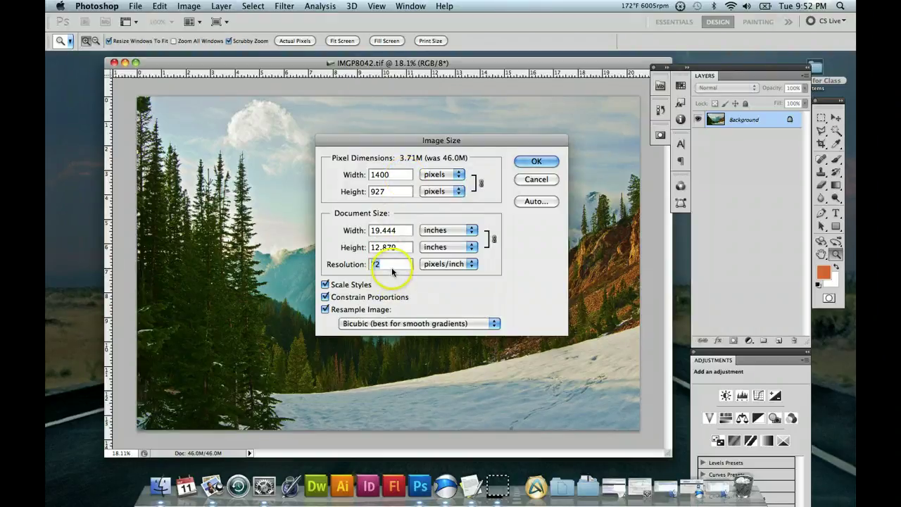
double_click(377, 265)
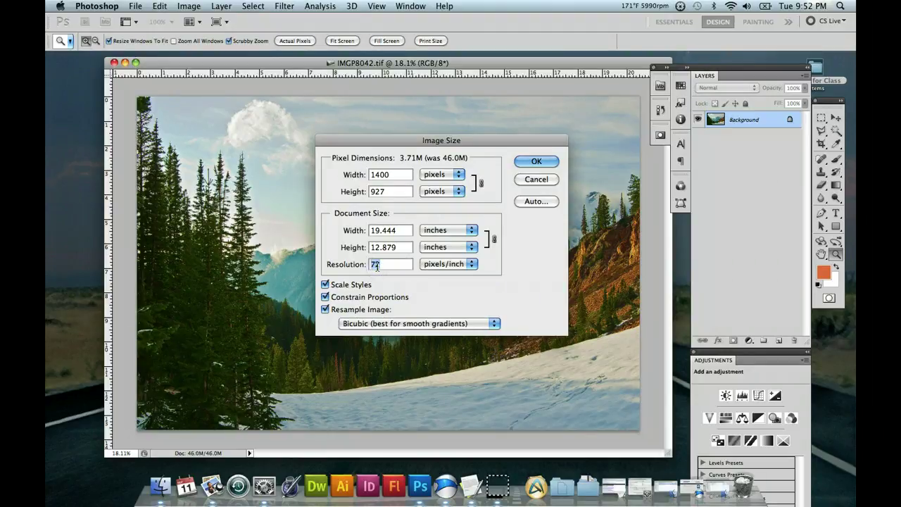
type("240")
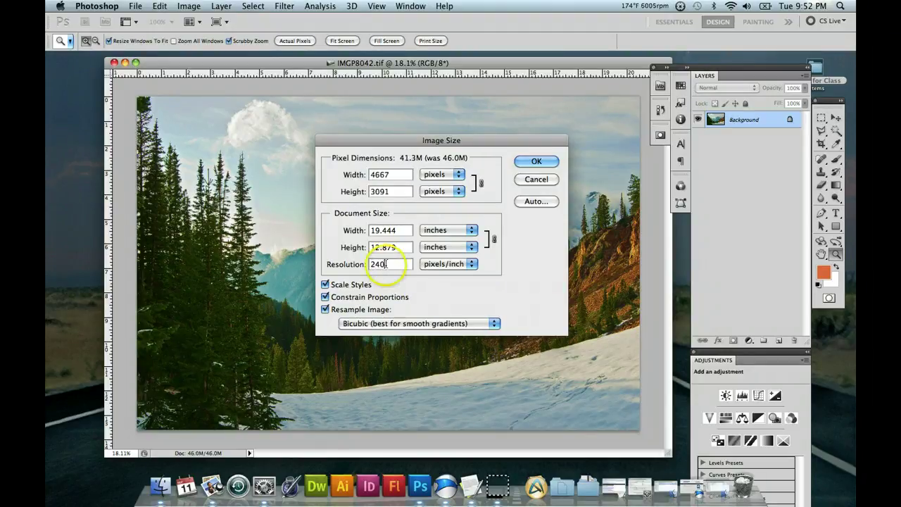
left_click_drag(398, 176, 351, 176)
type("14")
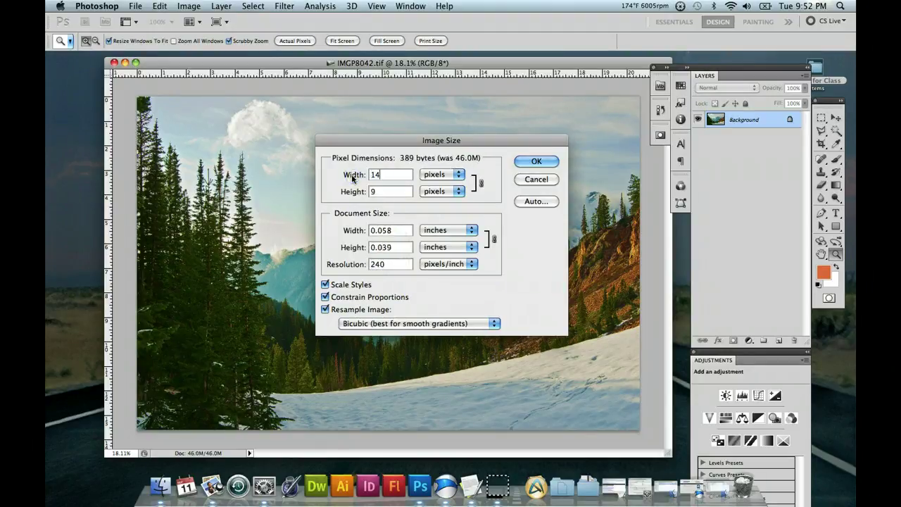
type("00")
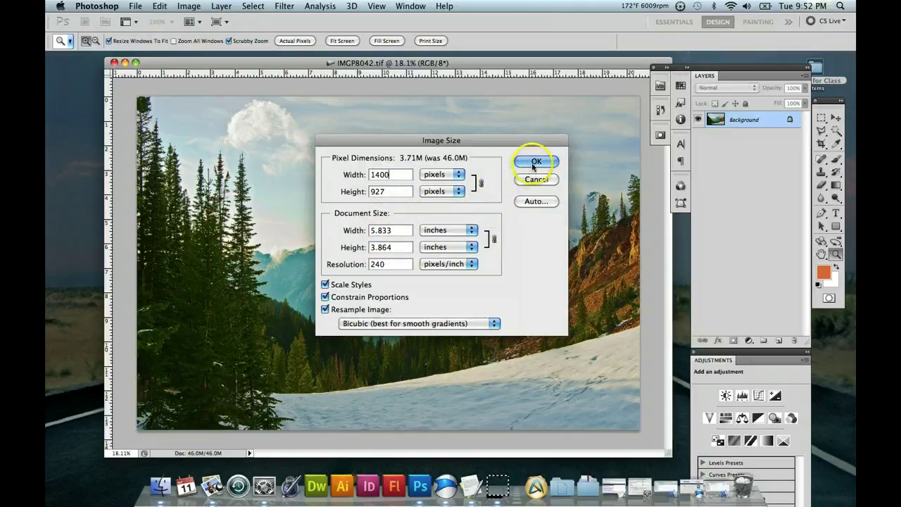
Step: Apply the 1400-pixel-wide image size and view the resized photo at actual pixels
left_click(534, 163)
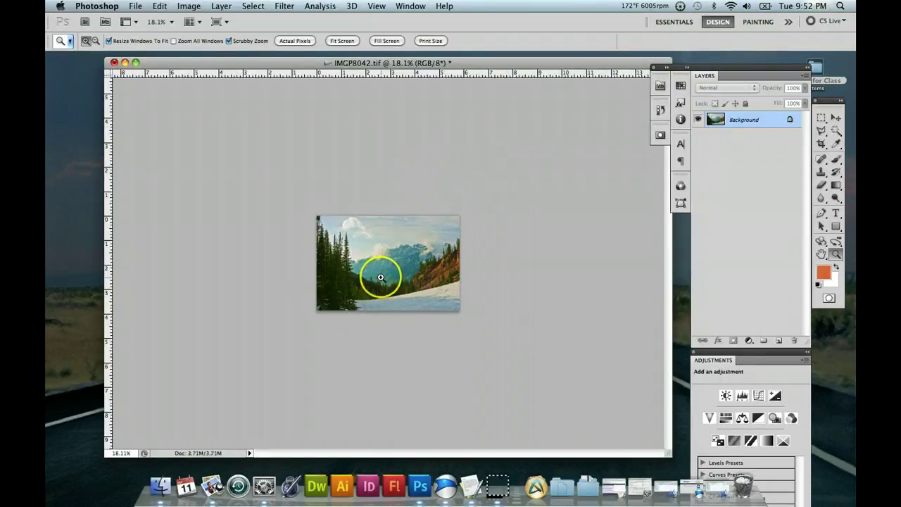
left_click(297, 41)
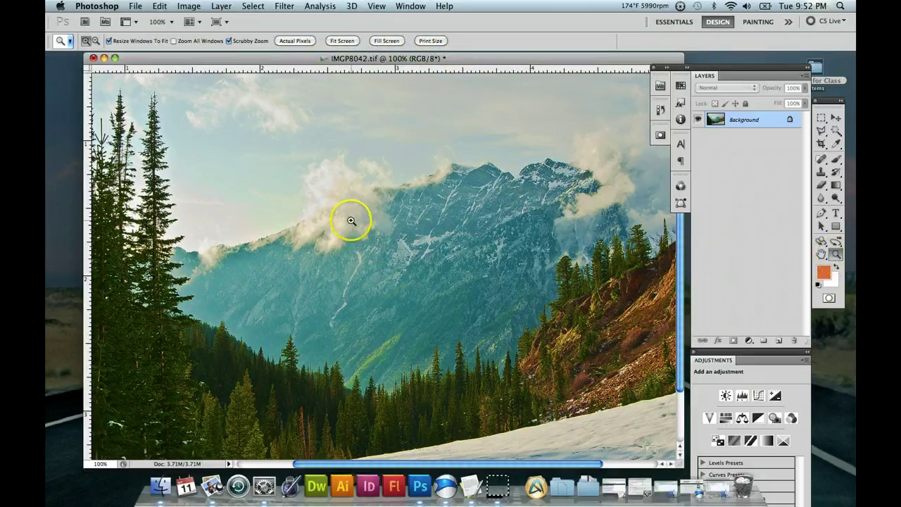
left_click_drag(351, 221, 334, 321)
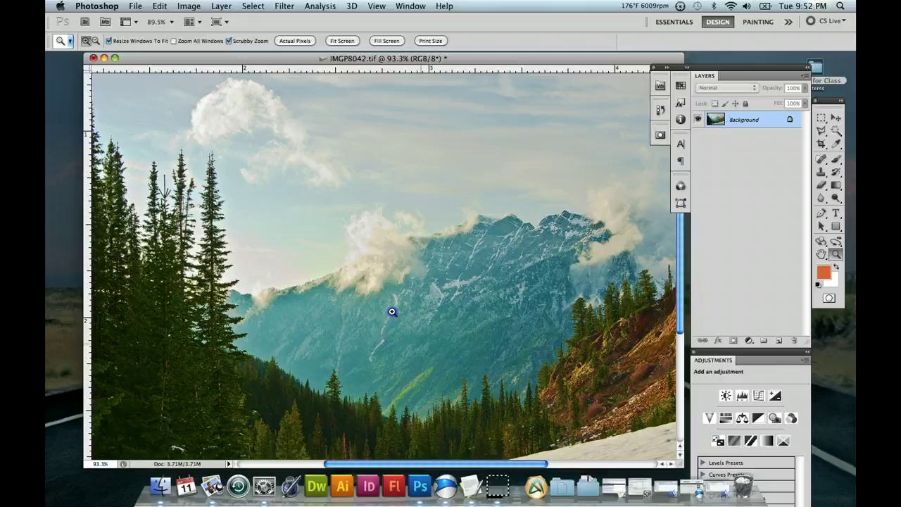
left_click_drag(392, 312, 386, 310)
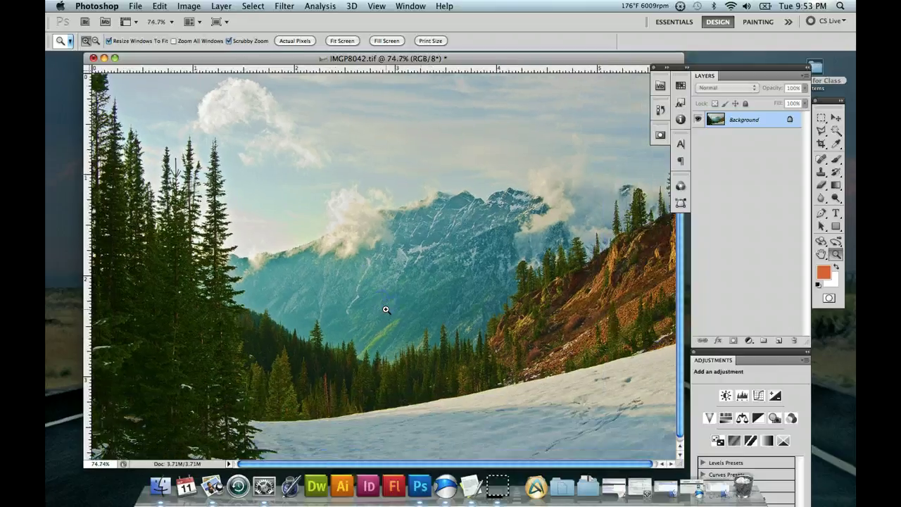
left_click(296, 41)
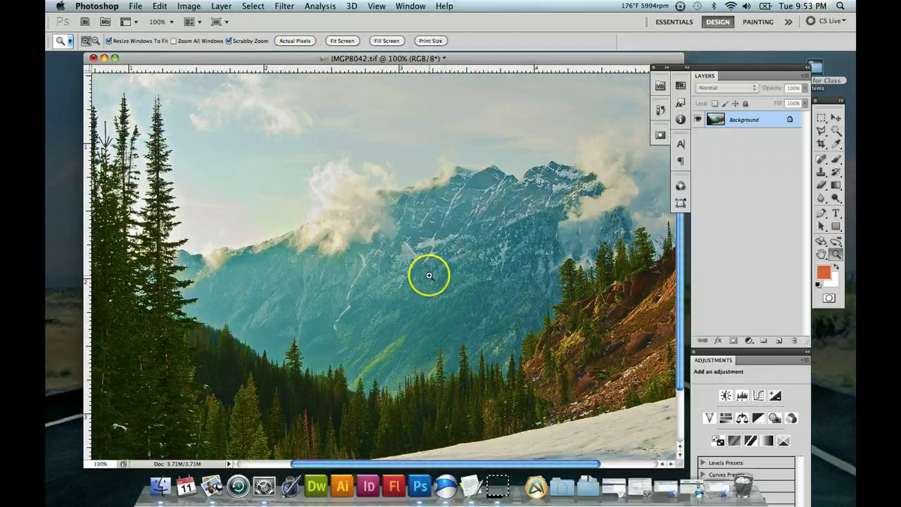
Step: Enlarge the document window and examine the resized photo's detail from the sky down to the snow
scroll(429, 275, "down", 5)
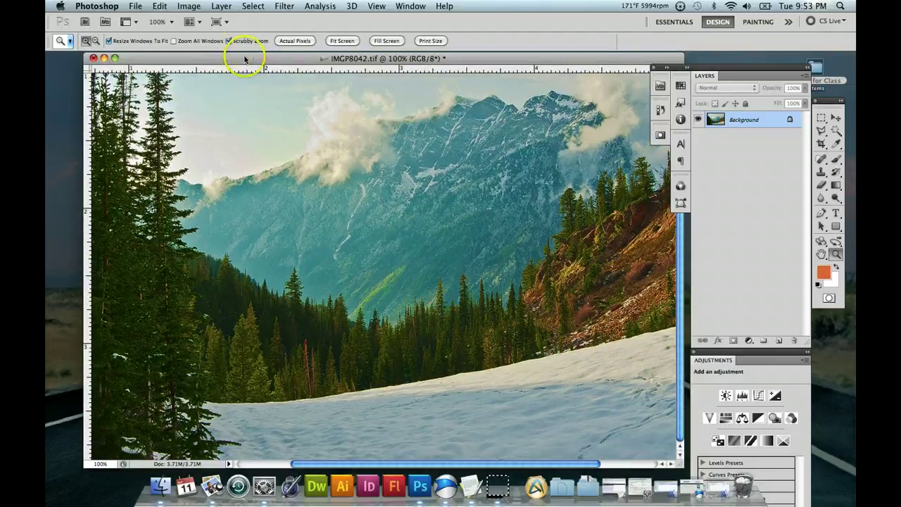
left_click_drag(244, 58, 194, 59)
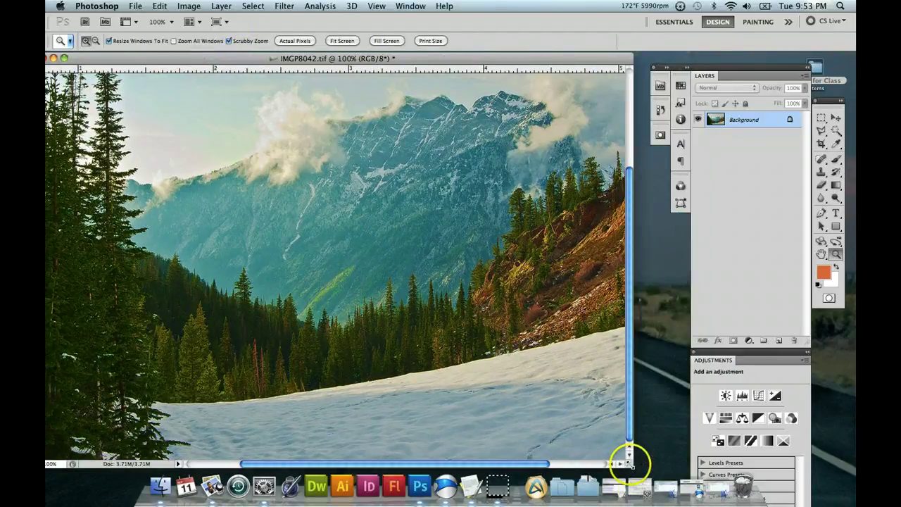
left_click_drag(630, 465, 690, 480)
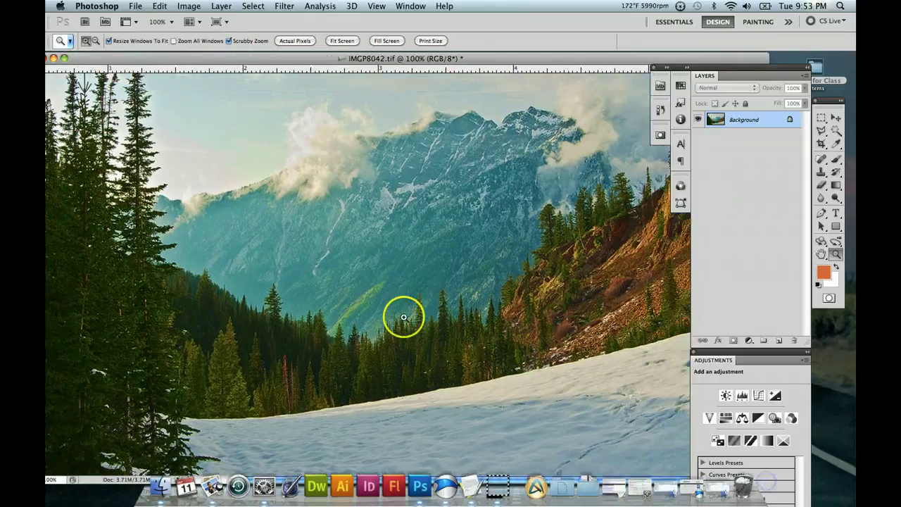
scroll(310, 246, "up", 3)
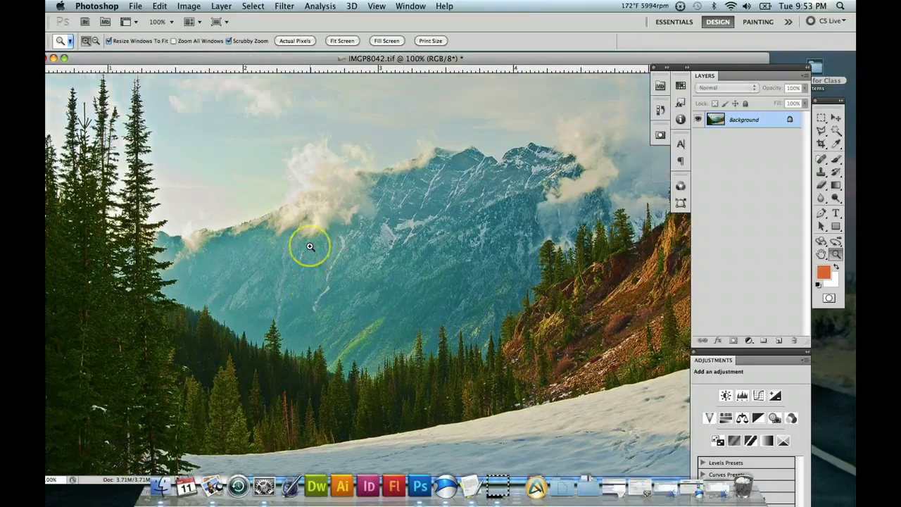
scroll(311, 246, "down", 1)
scroll(310, 246, "up", 3)
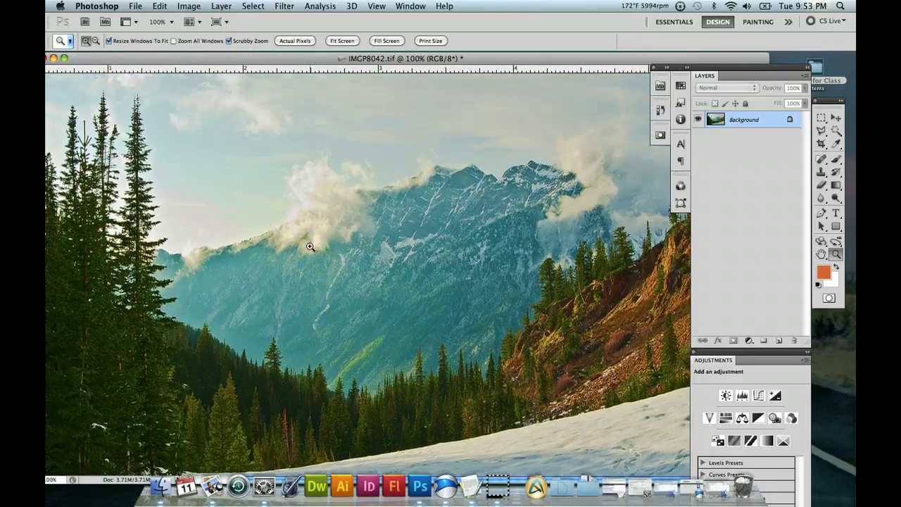
scroll(309, 247, "down", 2)
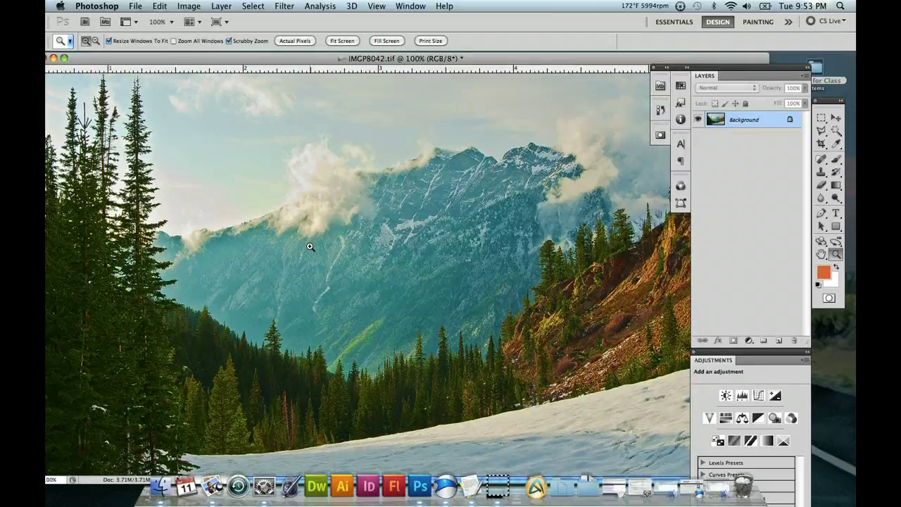
left_click(274, 147)
Step: Open the Smart Sharpen filter for the photo and compare the image with and without its preview
left_click(285, 6)
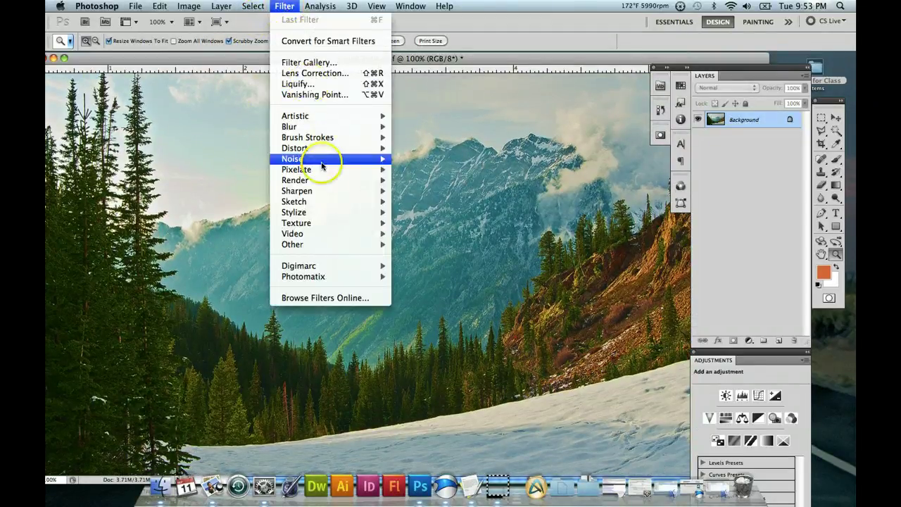
mouse_move(324, 201)
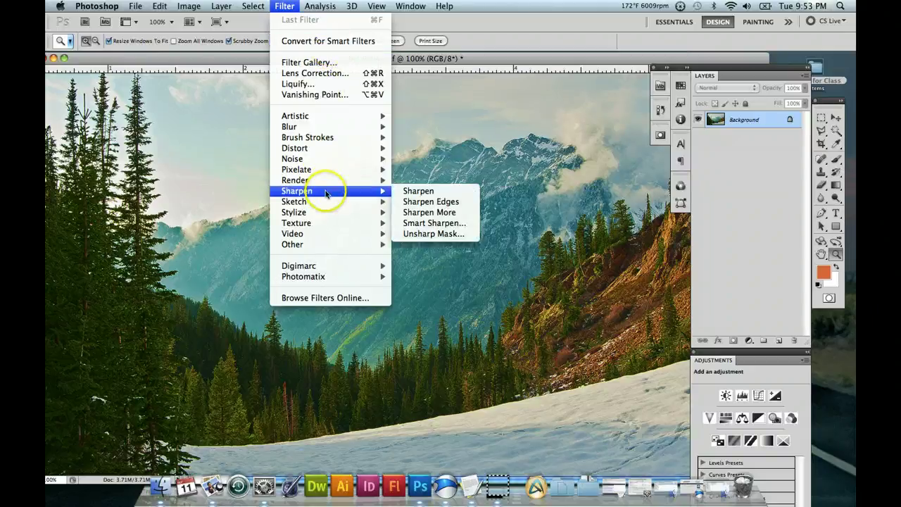
left_click(447, 225)
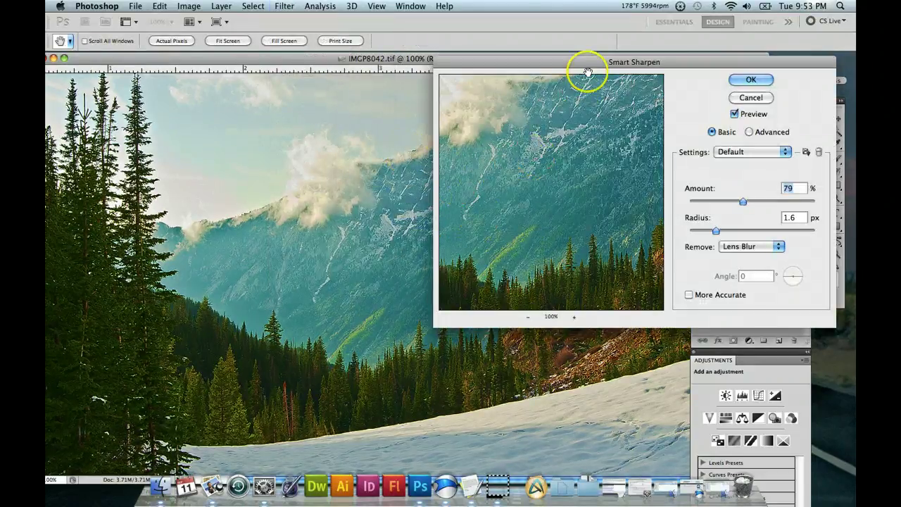
left_click_drag(629, 60, 501, 117)
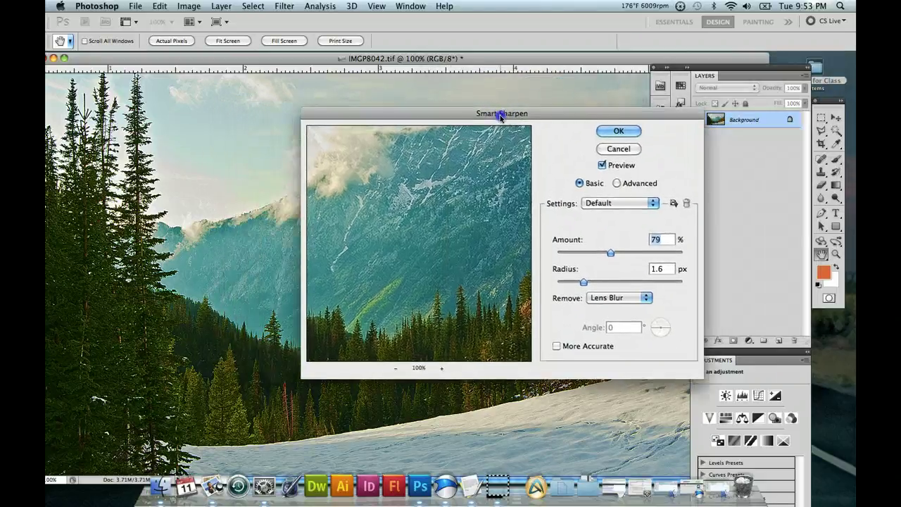
left_click(645, 146)
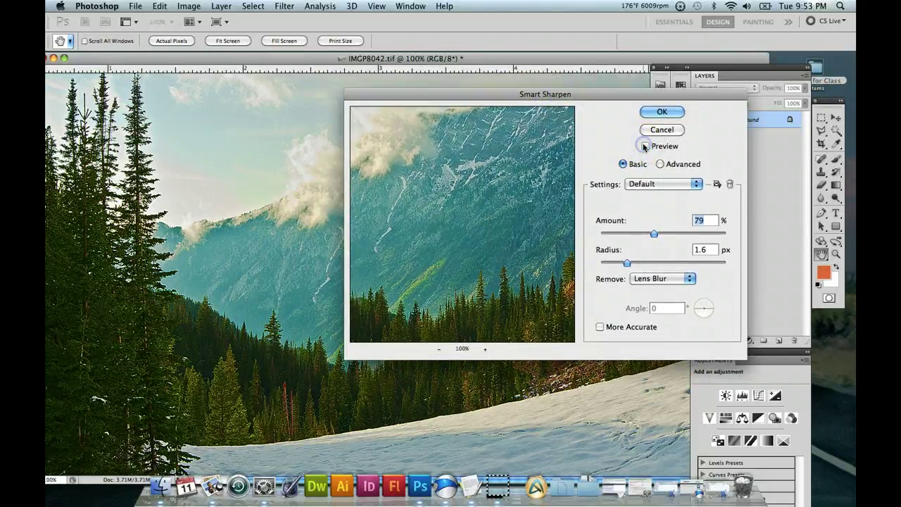
left_click(646, 145)
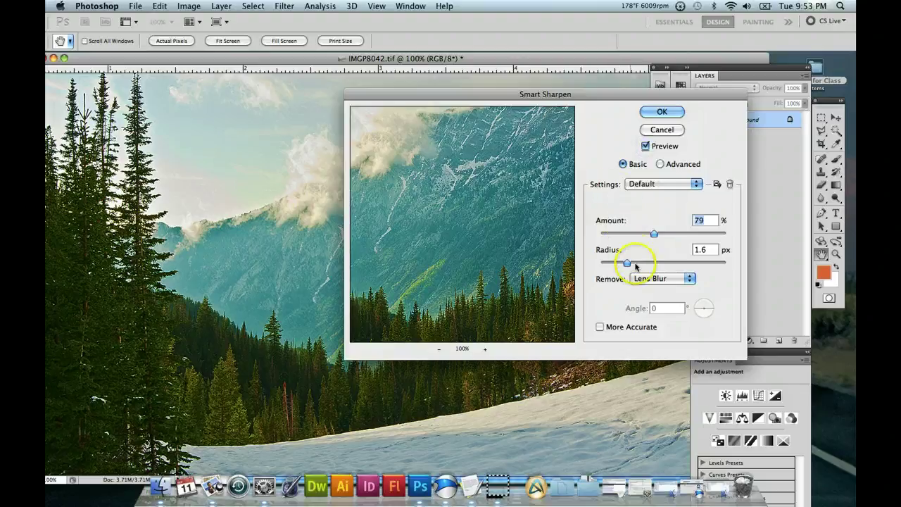
Step: Turn on More Accurate in Smart Sharpen and bring the tall pine trees into the filter preview
left_click(600, 327)
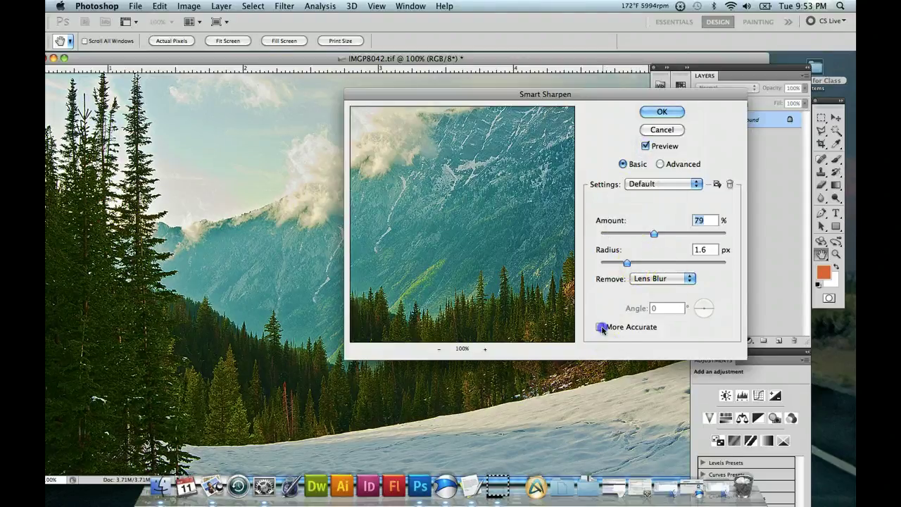
left_click_drag(467, 233, 436, 236)
left_click_drag(519, 235, 494, 251)
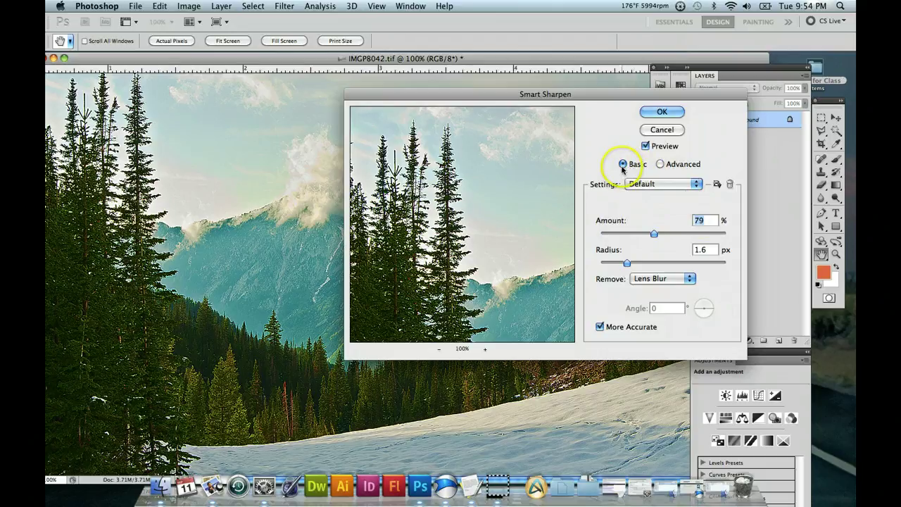
Step: Switch Smart Sharpen to Advanced and set the sharpening radius to 0.1 px and the amount to 500%
left_click(660, 164)
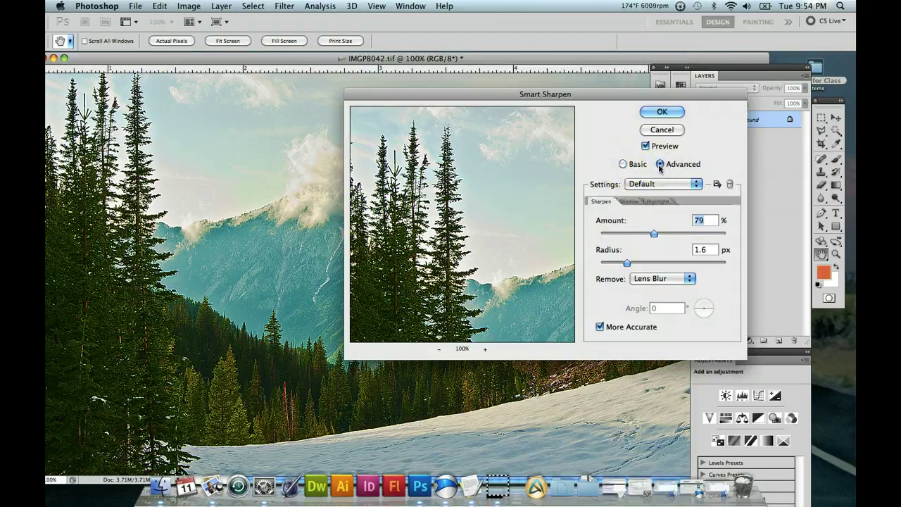
left_click(629, 202)
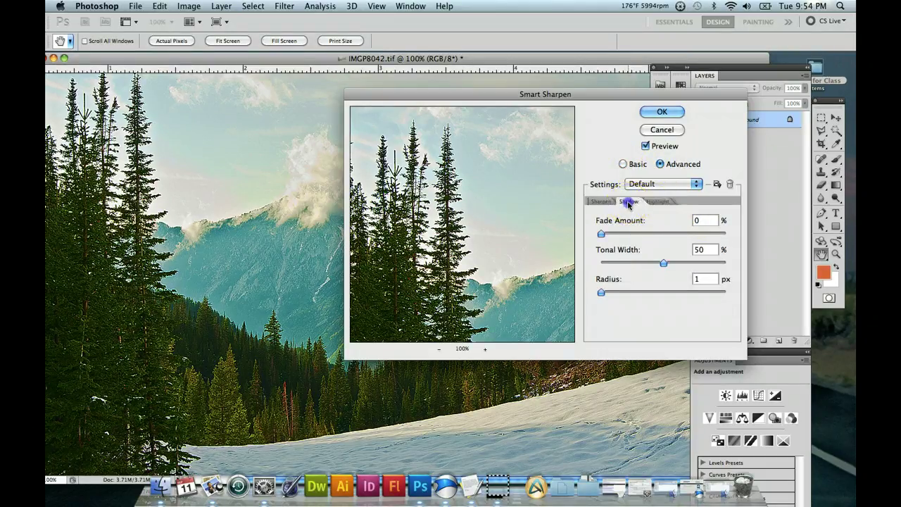
left_click(602, 203)
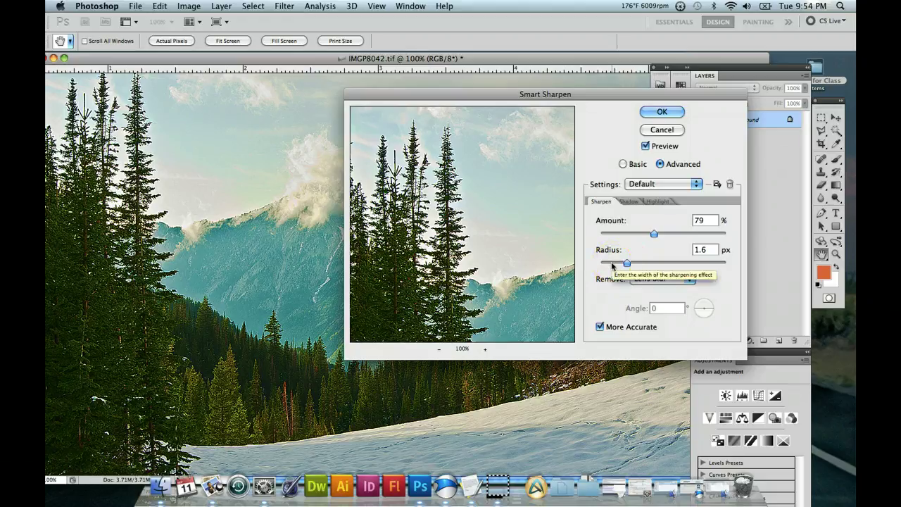
left_click_drag(612, 265, 595, 264)
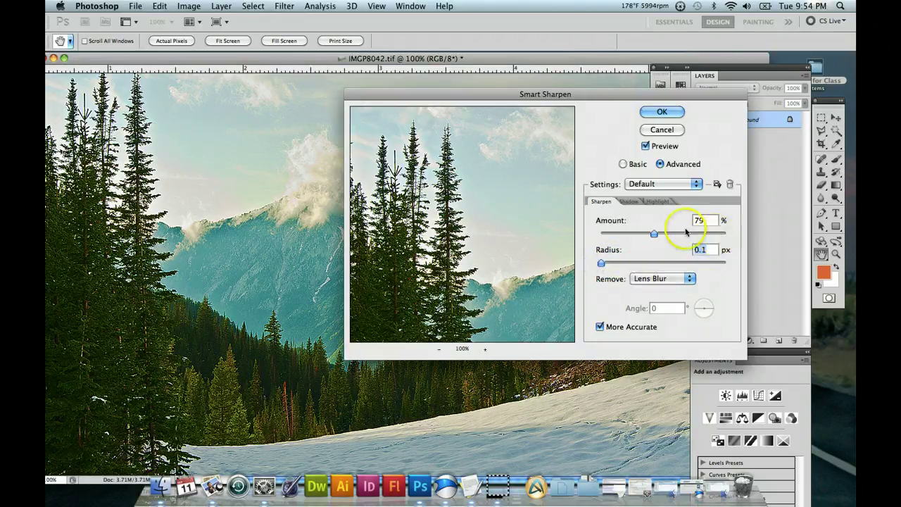
left_click_drag(654, 234, 730, 236)
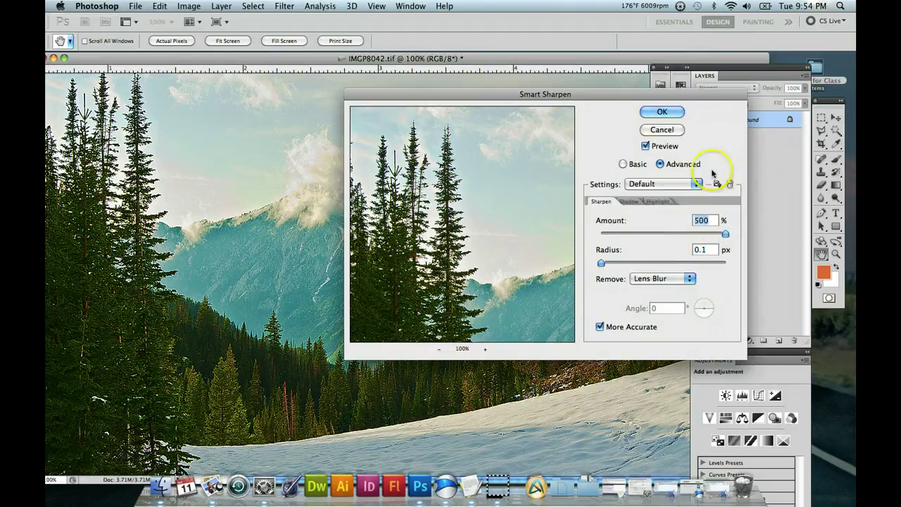
Step: Compare the photo with and without the 500% sharpening by toggling the preview, leaving it on
left_click(647, 146)
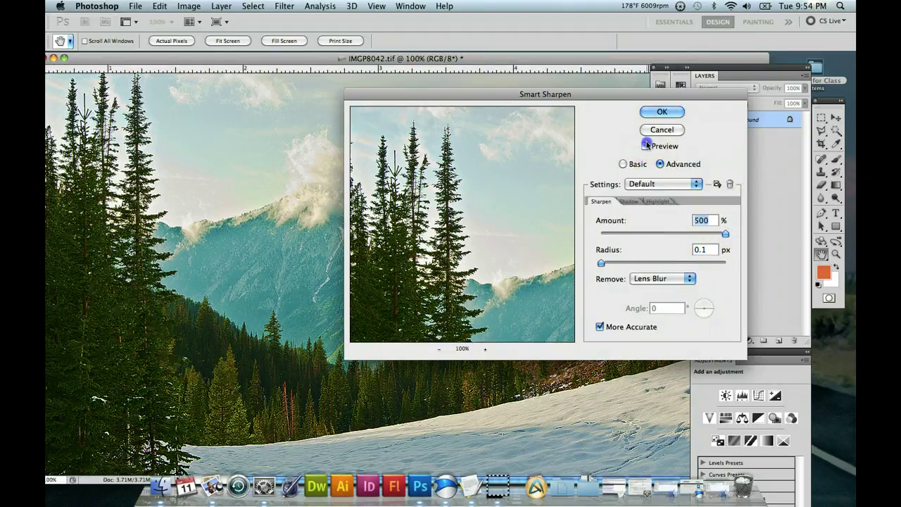
left_click(646, 146)
left_click(646, 146)
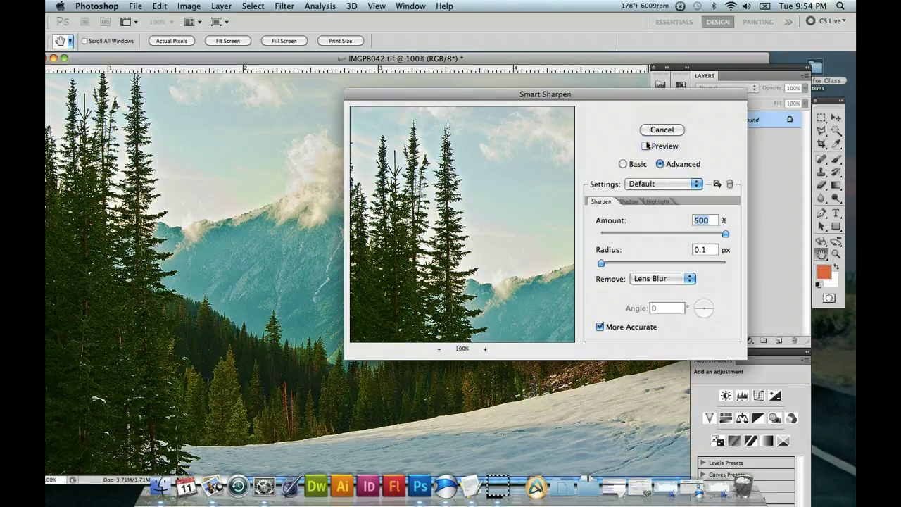
left_click(646, 146)
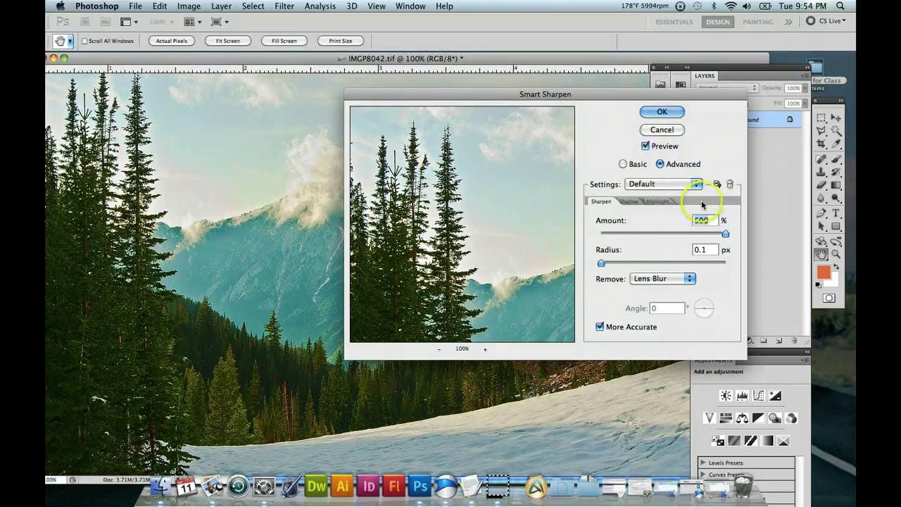
left_click(646, 146)
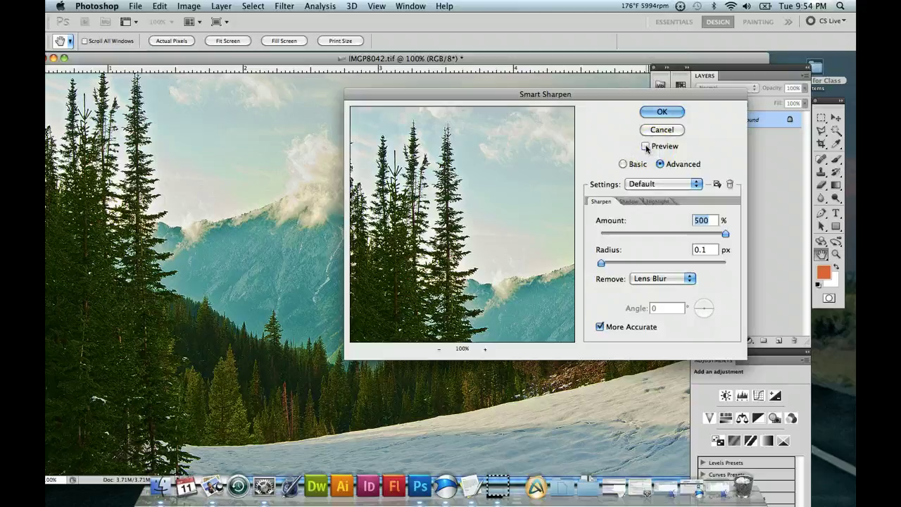
left_click(646, 145)
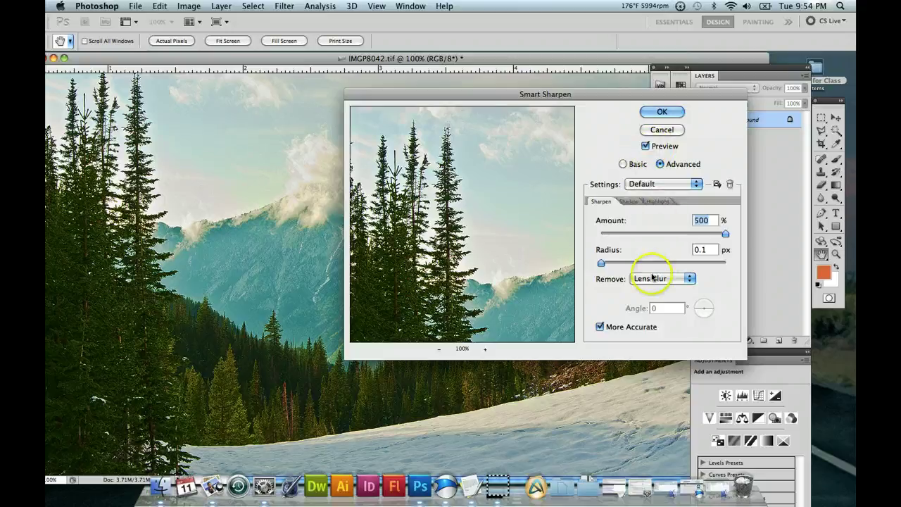
Step: Set the Smart Sharpen amount to 145% and compare the photo with and without the sharpening
left_click_drag(551, 95, 553, 95)
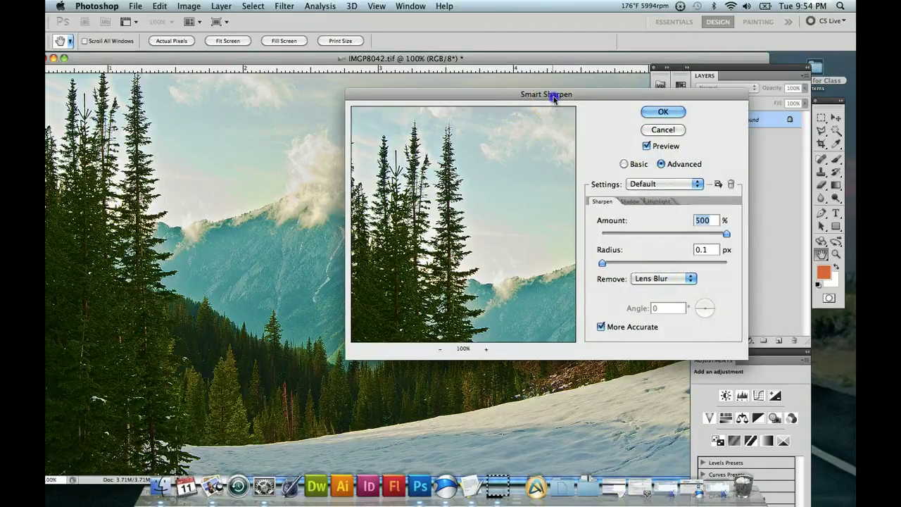
left_click_drag(646, 99, 711, 100)
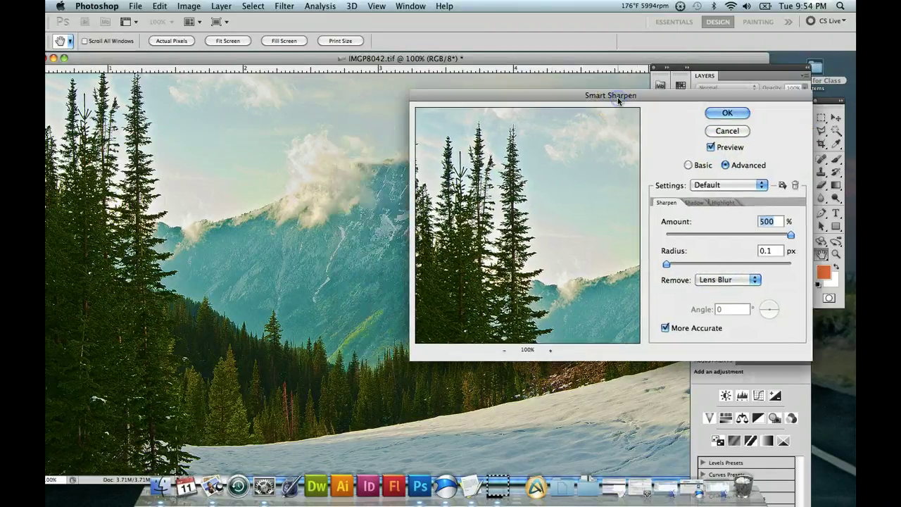
left_click(749, 235)
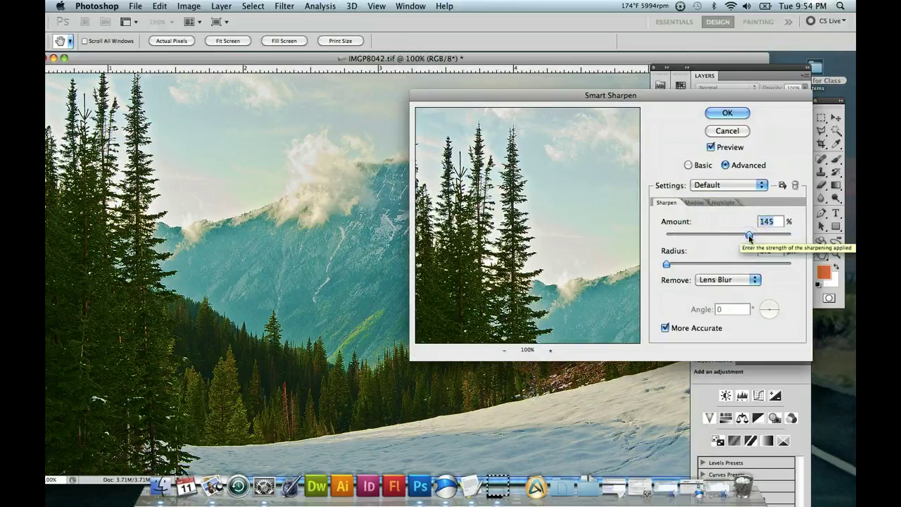
left_click(712, 148)
left_click(711, 148)
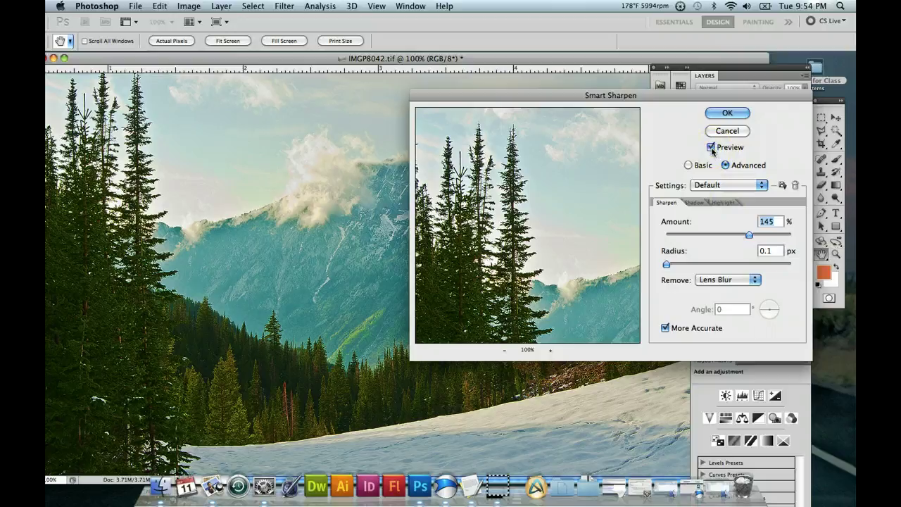
left_click(723, 258)
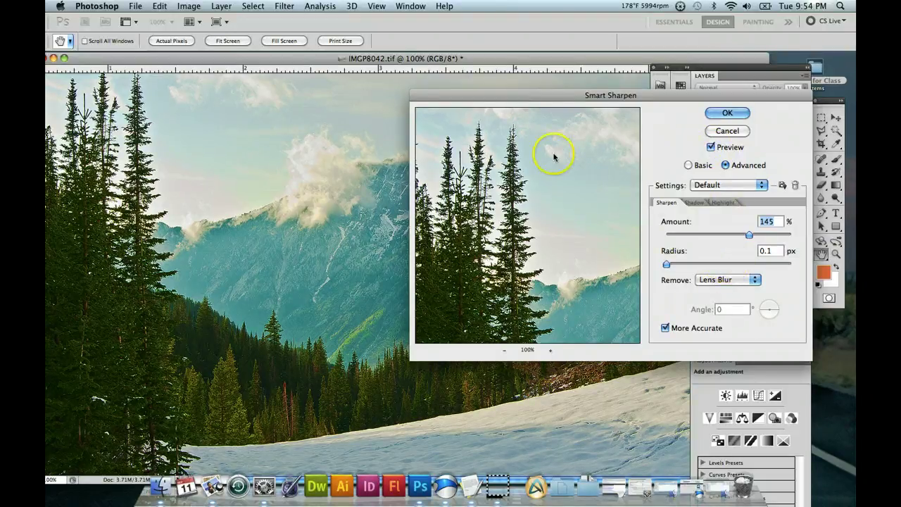
left_click_drag(534, 93, 691, 175)
left_click_drag(855, 284, 854, 300)
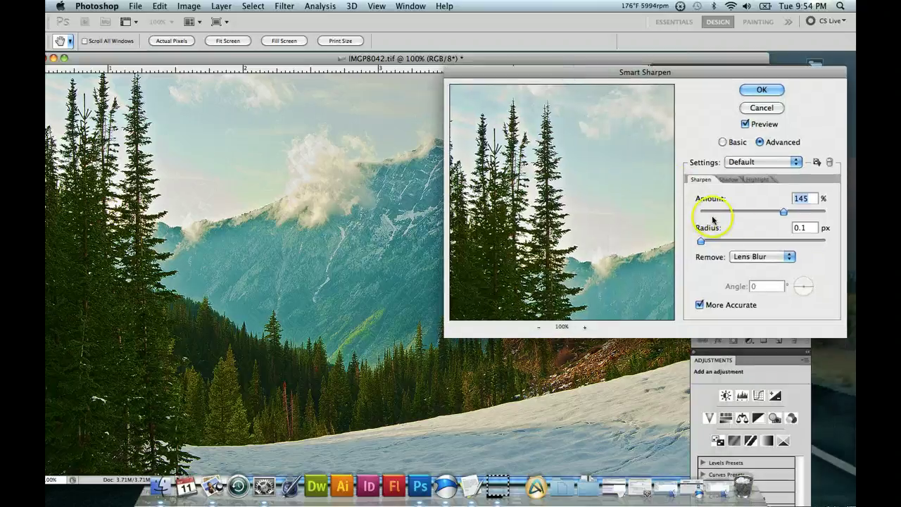
Step: Examine the blur types that Smart Sharpen can remove, keeping Lens Blur selected
left_click(784, 230)
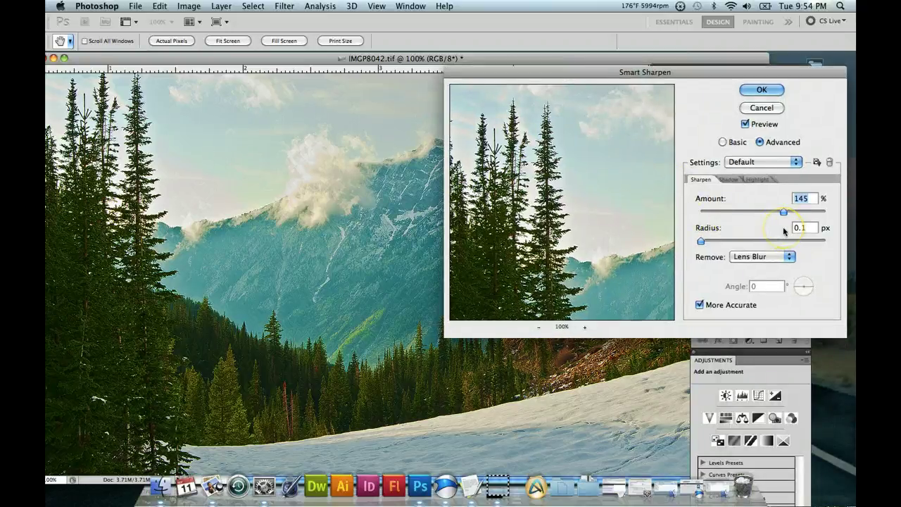
left_click(813, 204)
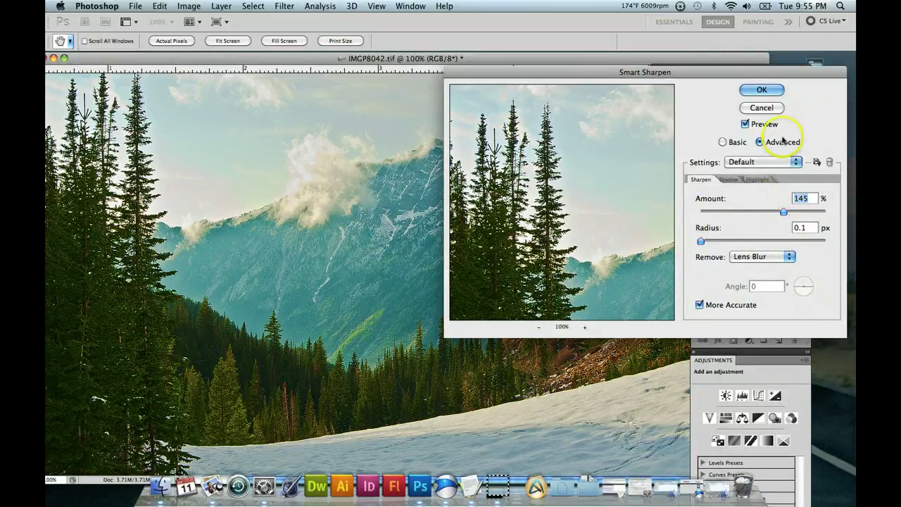
left_click(791, 257)
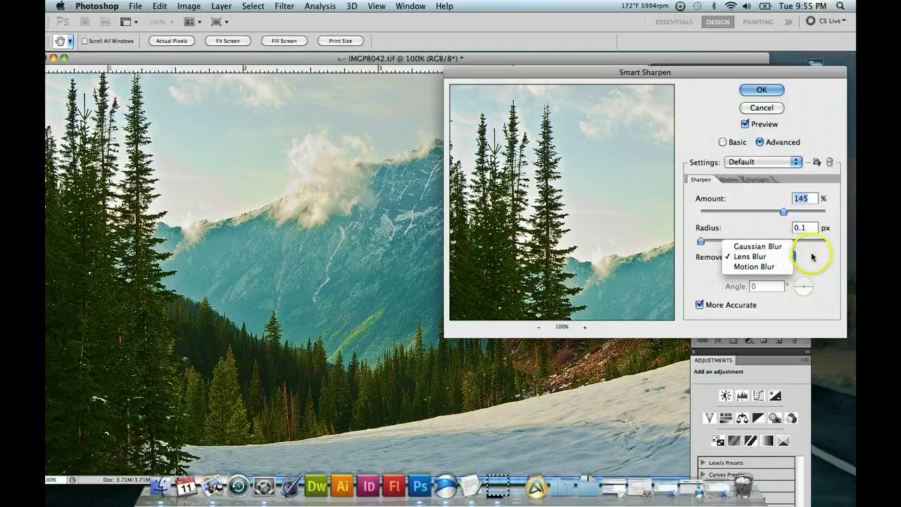
left_click(810, 257)
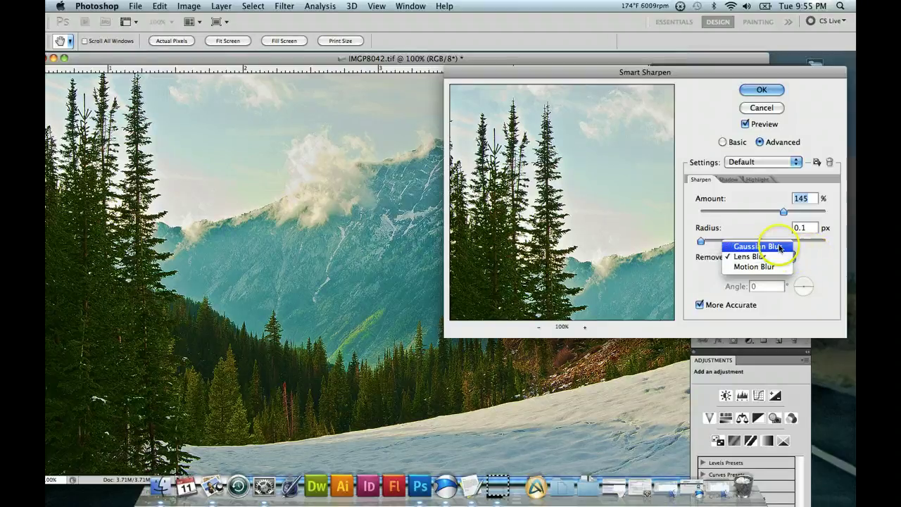
left_click(817, 250)
left_click(816, 250)
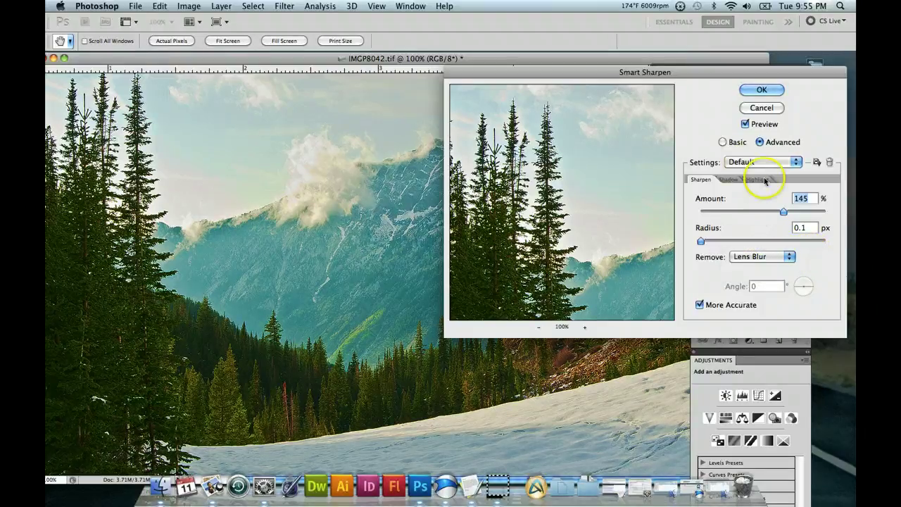
Step: Compare the photo with and without the 145% sharpening and apply Smart Sharpen to it
left_click(746, 125)
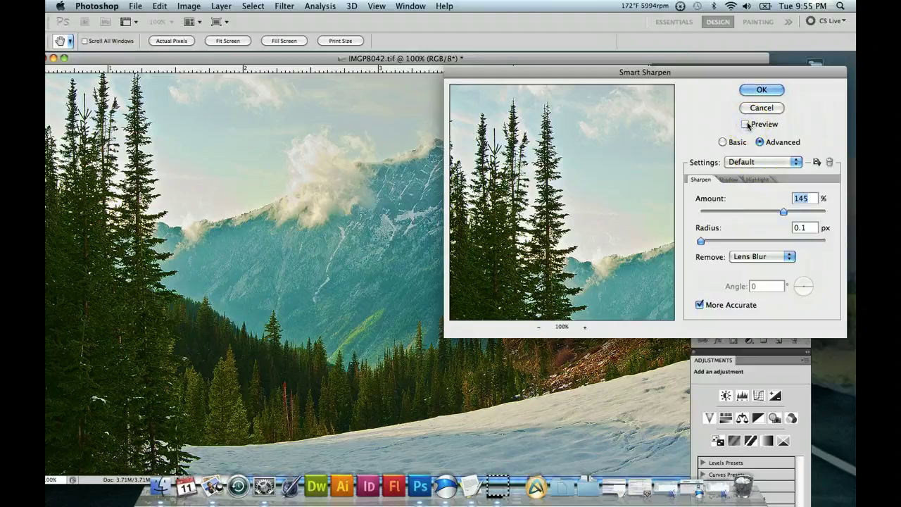
left_click(746, 125)
left_click(747, 125)
left_click(746, 125)
left_click(758, 90)
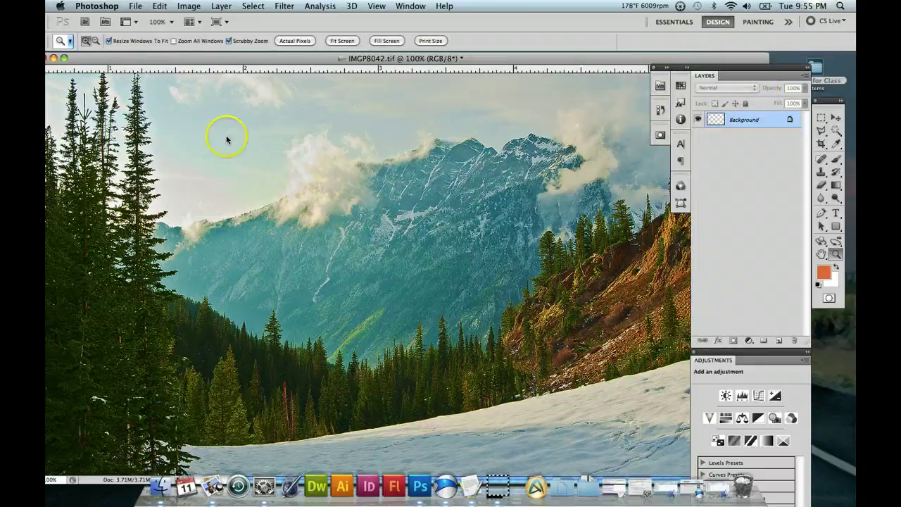
Step: Try a second Smart Sharpen with a radius of 3.1 px and an amount of 23%, comparing the photo with and without it
left_click(284, 7)
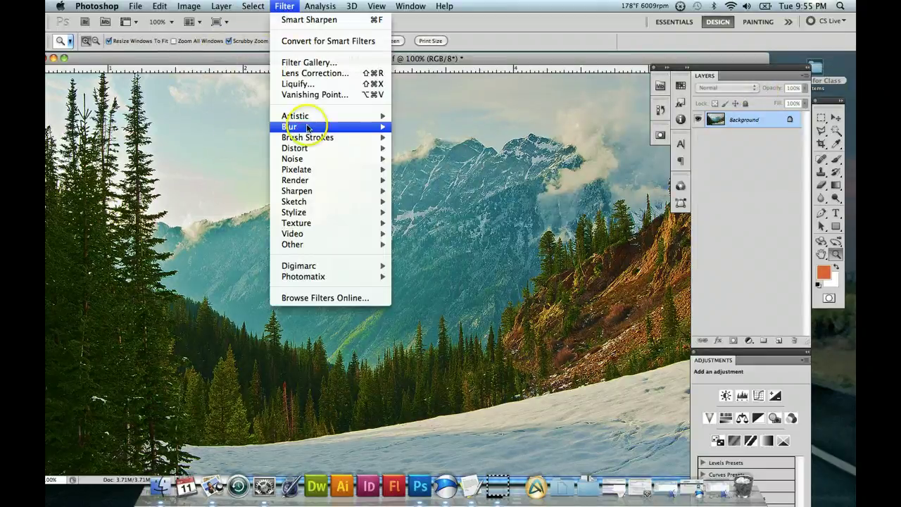
mouse_move(331, 195)
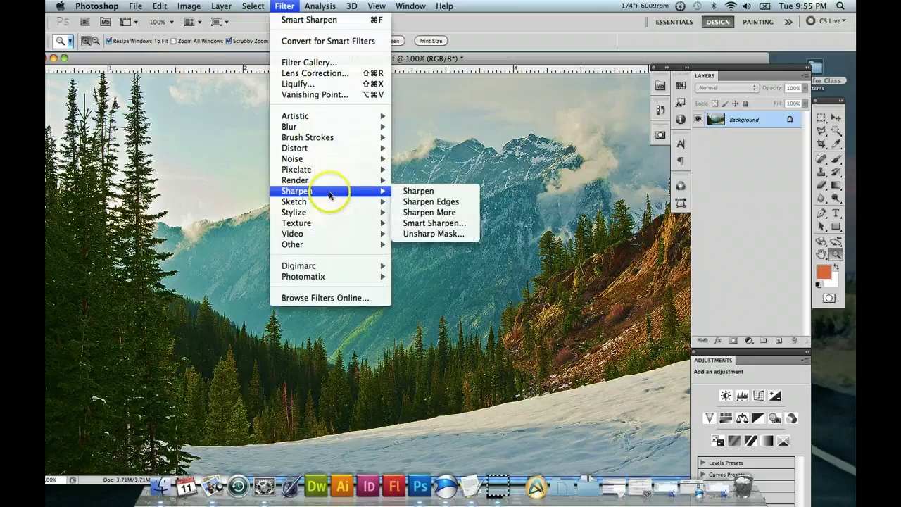
left_click(470, 223)
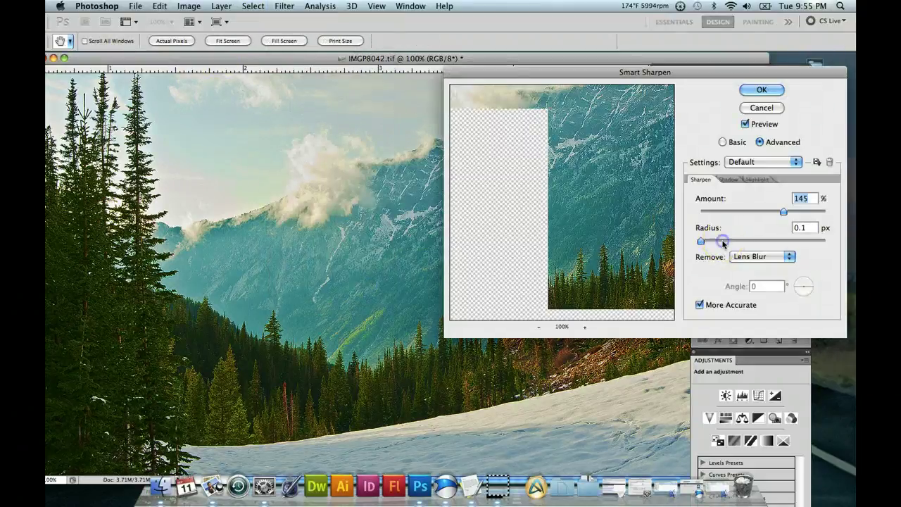
left_click_drag(723, 242, 741, 242)
mouse_move(709, 211)
left_mouse_down()
mouse_move(728, 209)
mouse_move(716, 214)
left_mouse_up()
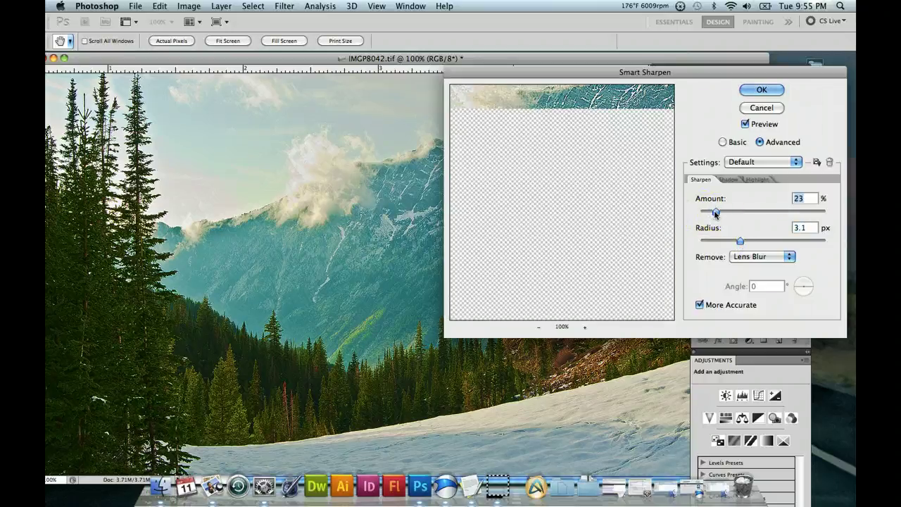
left_click(746, 124)
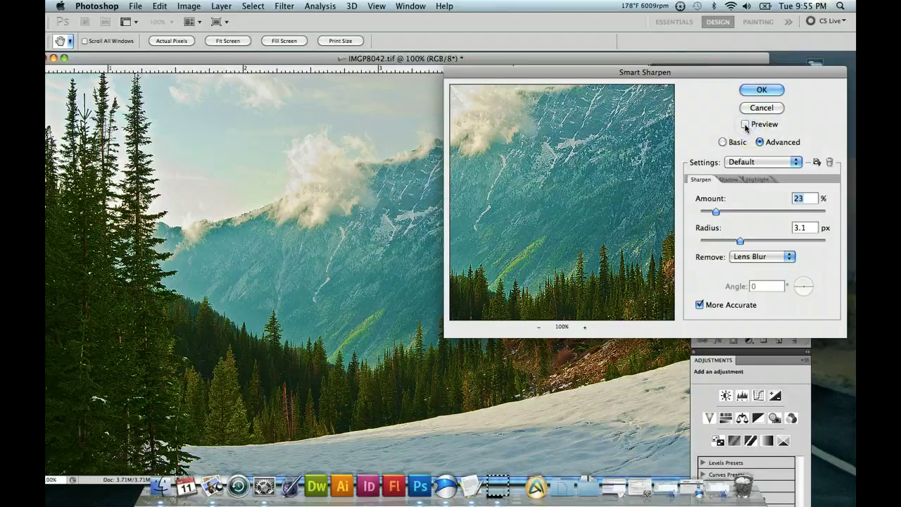
left_click(745, 125)
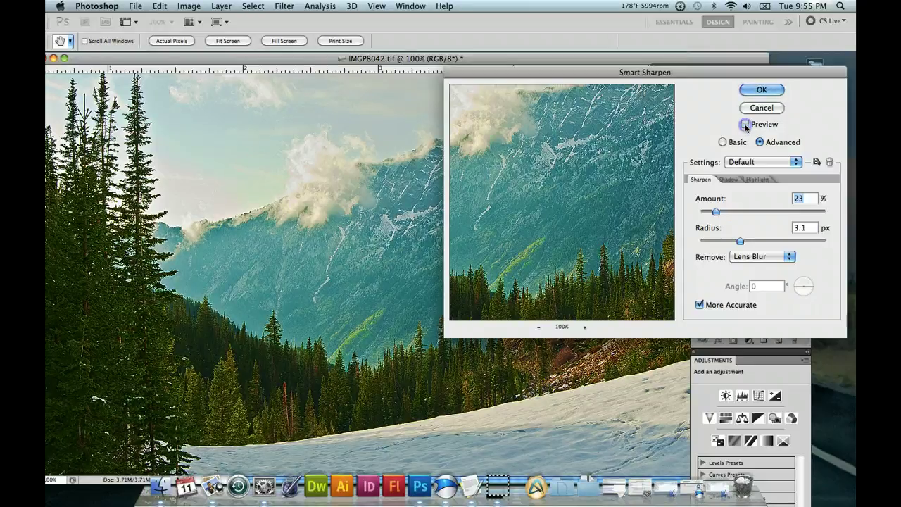
left_click(745, 124)
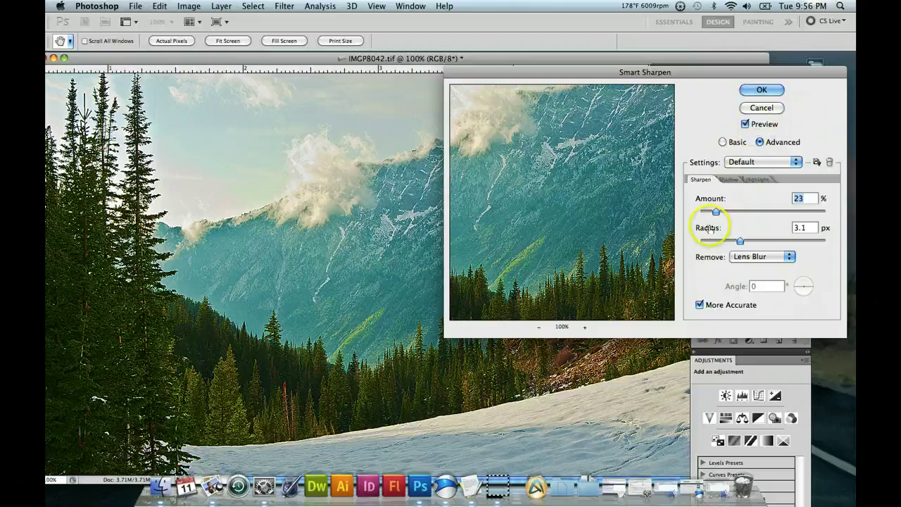
Step: Lower the Smart Sharpen amount to 8% and compare the effect with the tall pine trees in the filter preview
left_click_drag(716, 211, 706, 213)
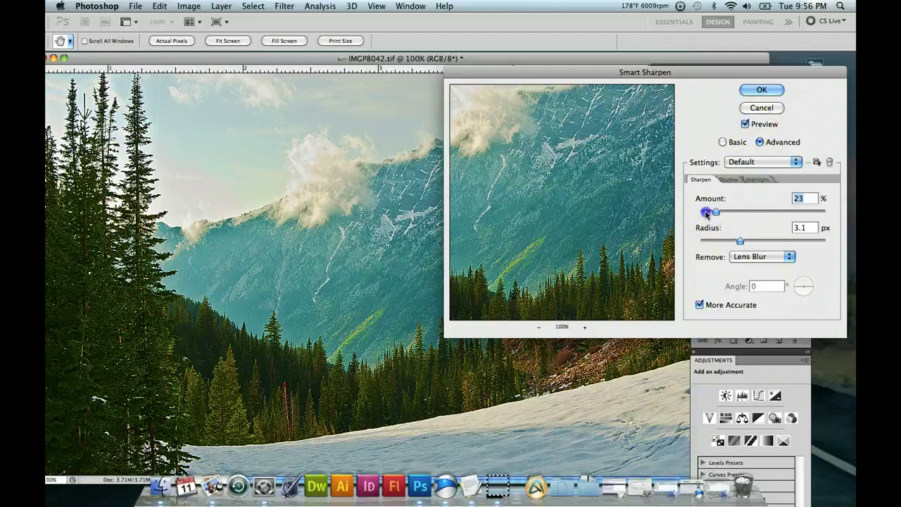
left_click(745, 124)
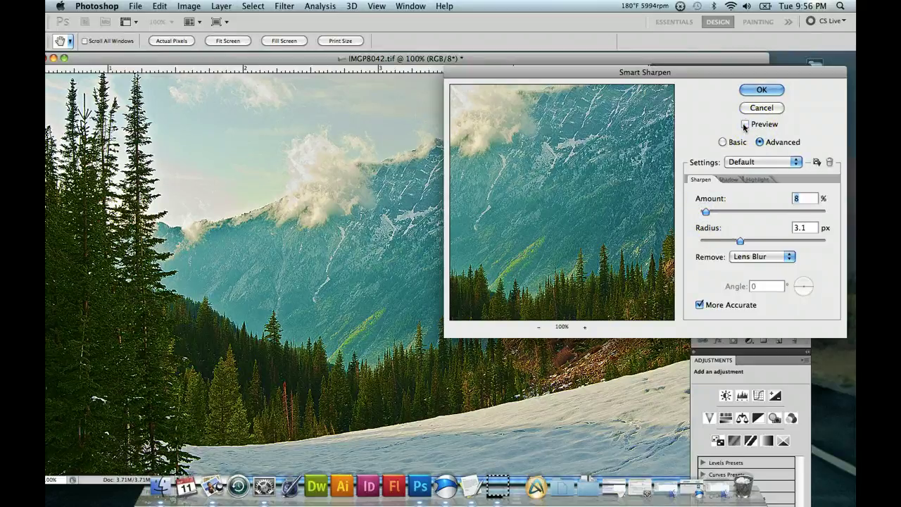
left_click(562, 187)
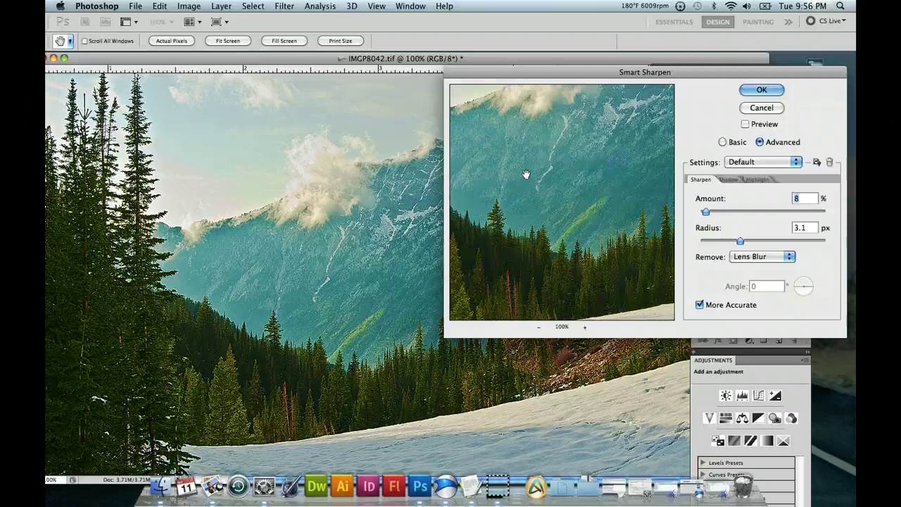
left_click_drag(495, 175, 584, 191)
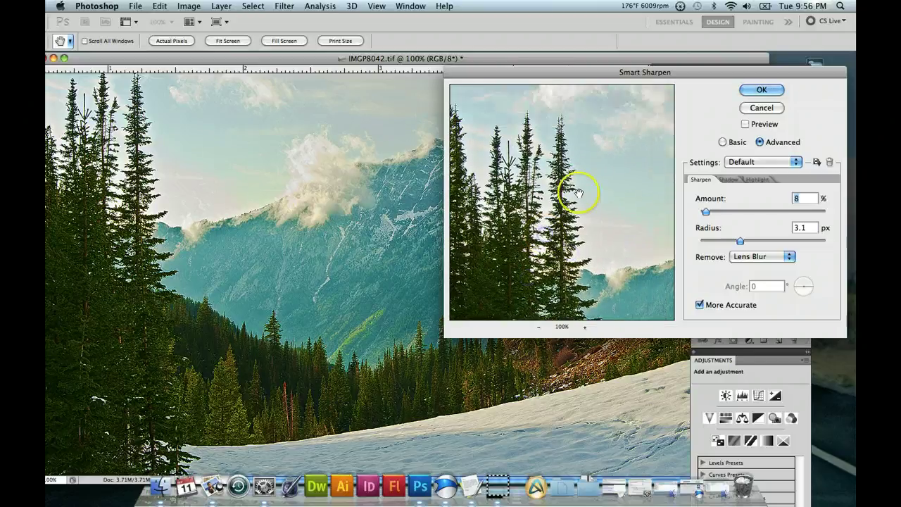
left_click(746, 124)
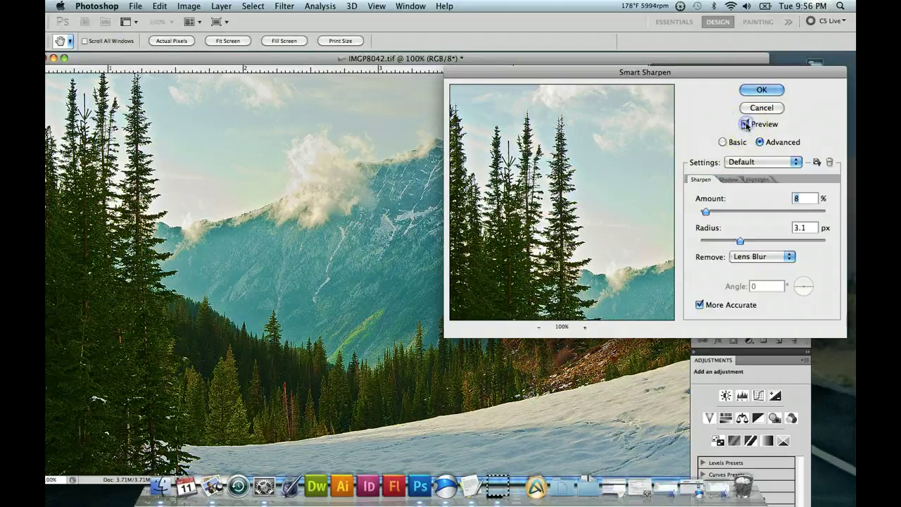
Step: Set the Smart Sharpen radius to 1.0 px and the amount to 73%, and compare the photo with and without it
left_click_drag(711, 239, 722, 241)
left_click(751, 212)
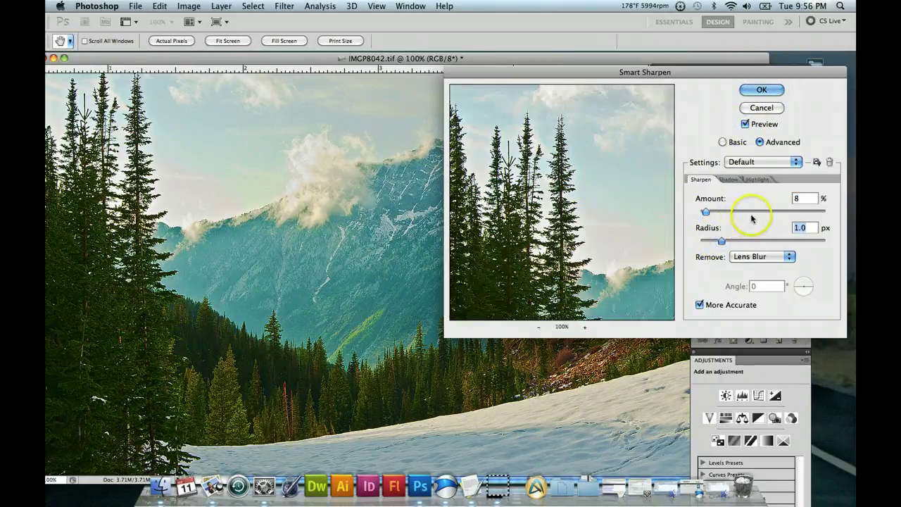
left_click_drag(750, 215, 750, 212)
left_click(748, 125)
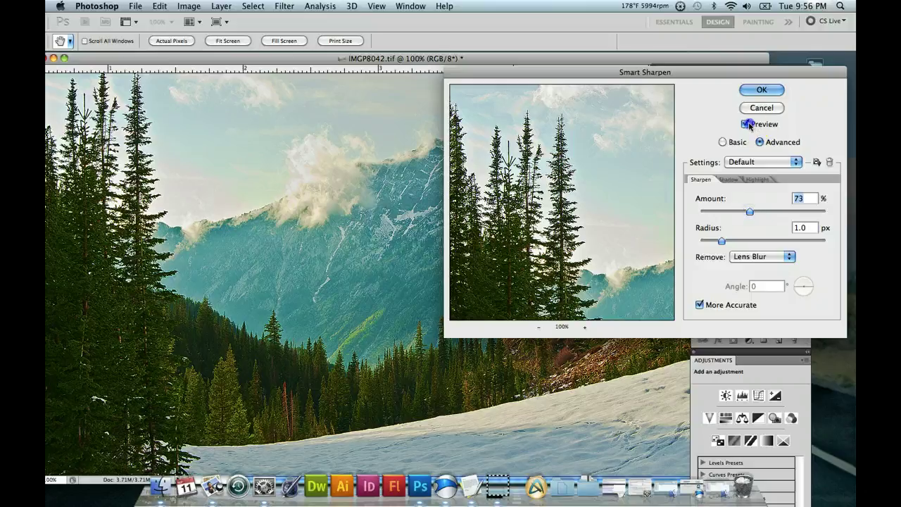
left_click(745, 126)
left_click(744, 126)
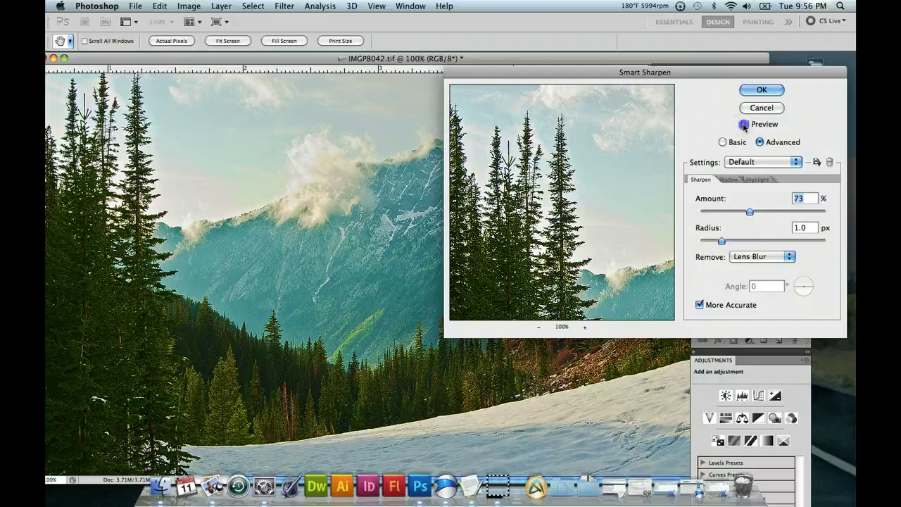
left_click(744, 126)
Step: Set the Smart Sharpen amount to 33% and compare the photo with and without the sharpening
left_click(724, 205)
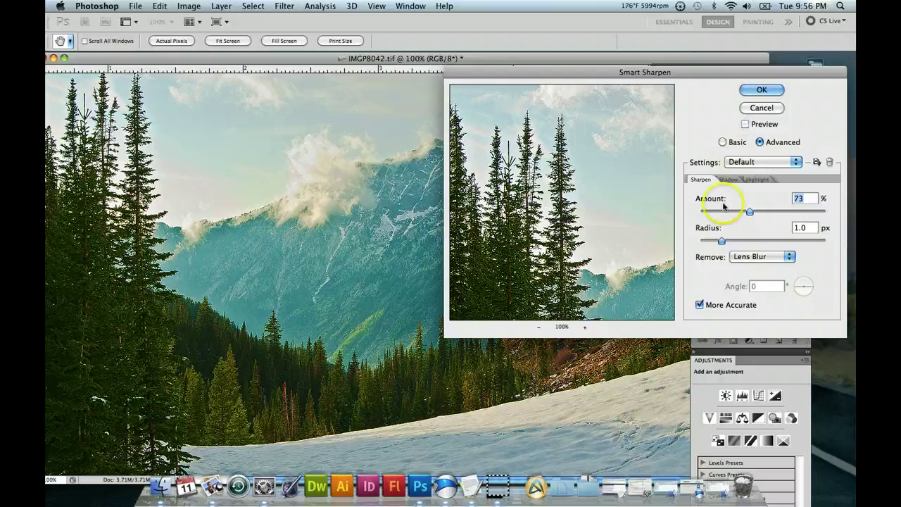
left_click(746, 126)
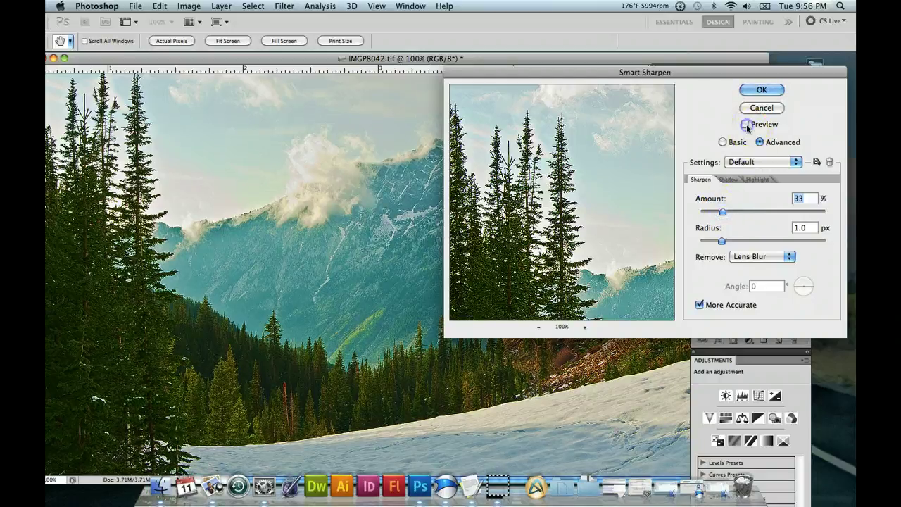
left_click(746, 125)
left_click(746, 125)
Step: Set the Smart Sharpen amount to 18% and repeatedly compare the photo with and without the sharpening
left_click_drag(722, 212, 713, 213)
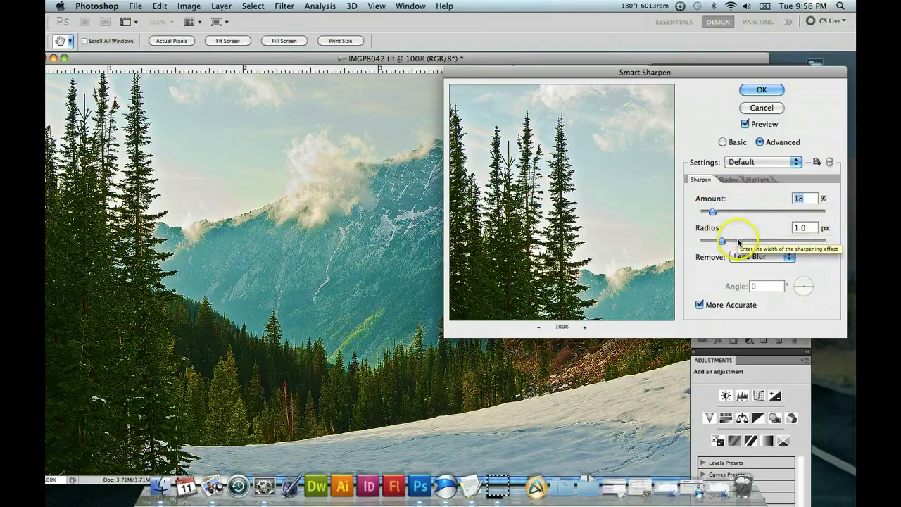
left_click(799, 228)
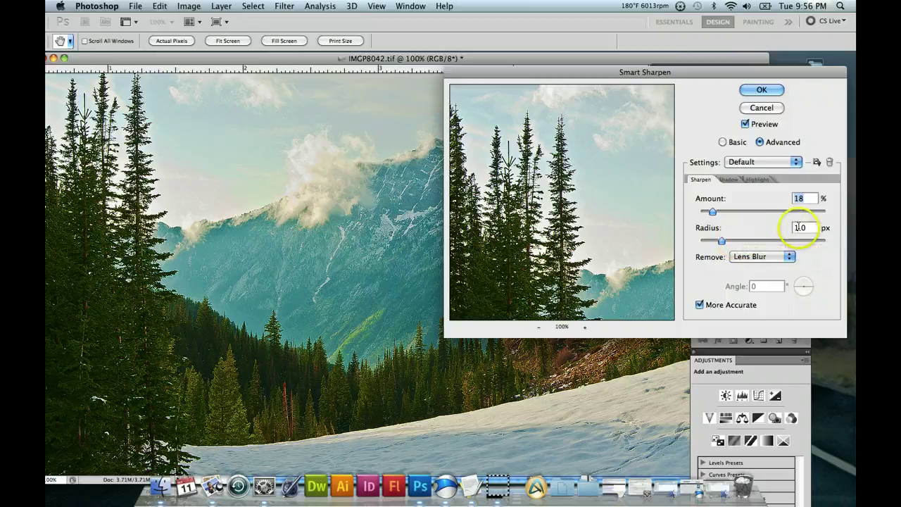
left_click(718, 212)
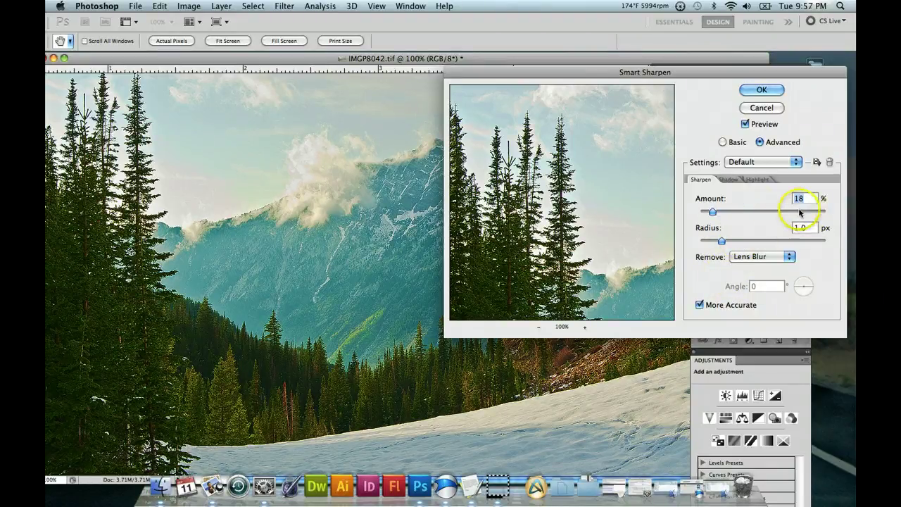
left_click(744, 125)
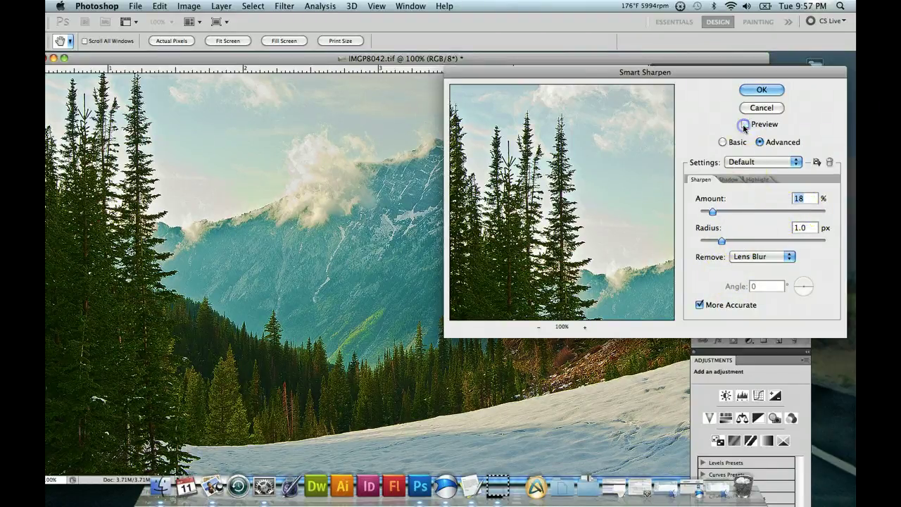
left_click(744, 125)
left_click(744, 125)
left_click(744, 124)
left_click(745, 125)
Step: Check the 18% sharpening on the treeline and snow slope in the filter preview, and cancel the second Smart Sharpen
left_click(618, 242)
left_click(632, 264)
left_click_drag(631, 264, 591, 238)
left_click_drag(519, 214, 628, 200)
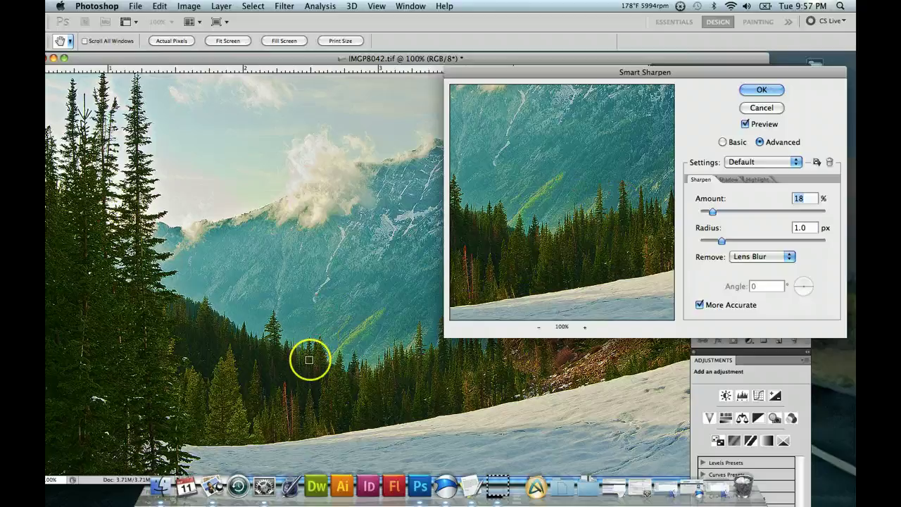
left_click(745, 124)
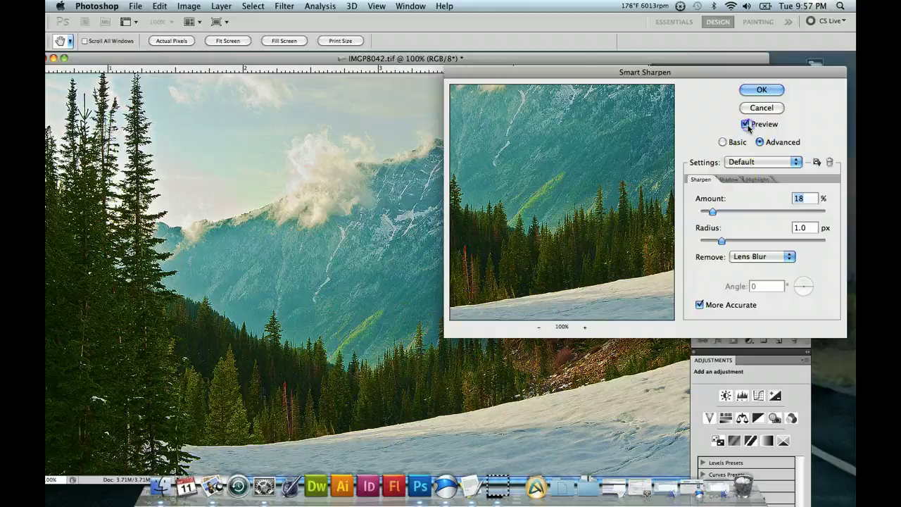
left_click(746, 124)
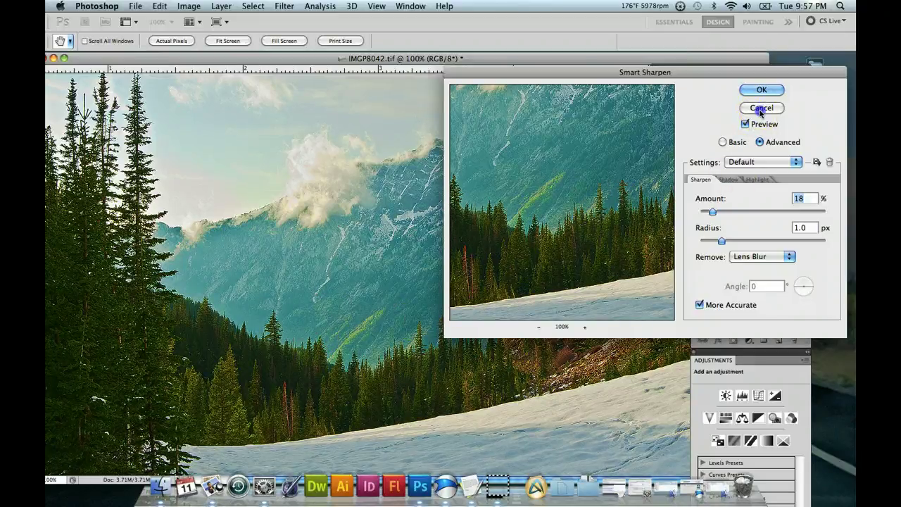
left_click(761, 108)
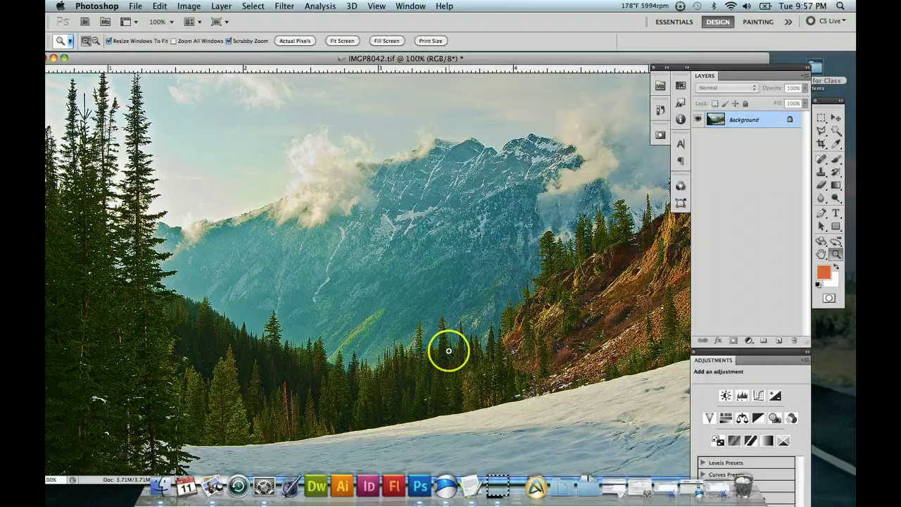
scroll(447, 347, "down", 2)
scroll(449, 350, "up", 2)
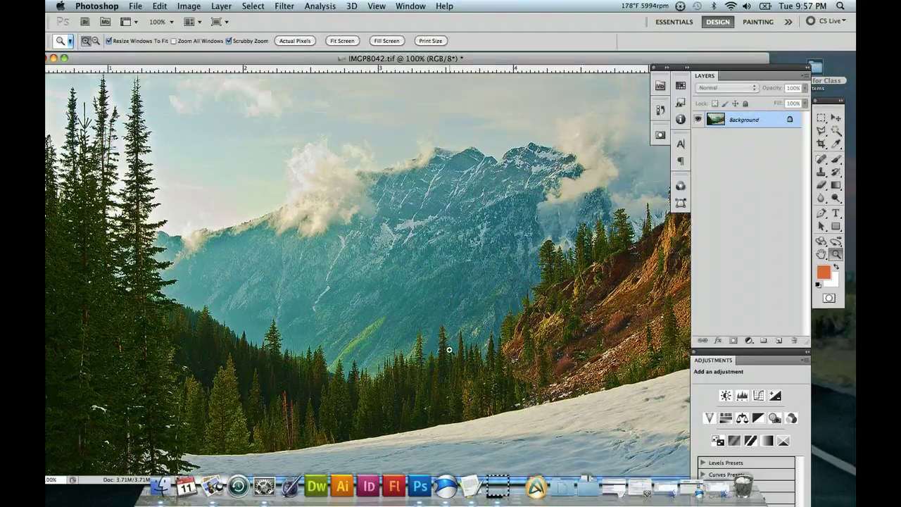
scroll(216, 221, "up", 2)
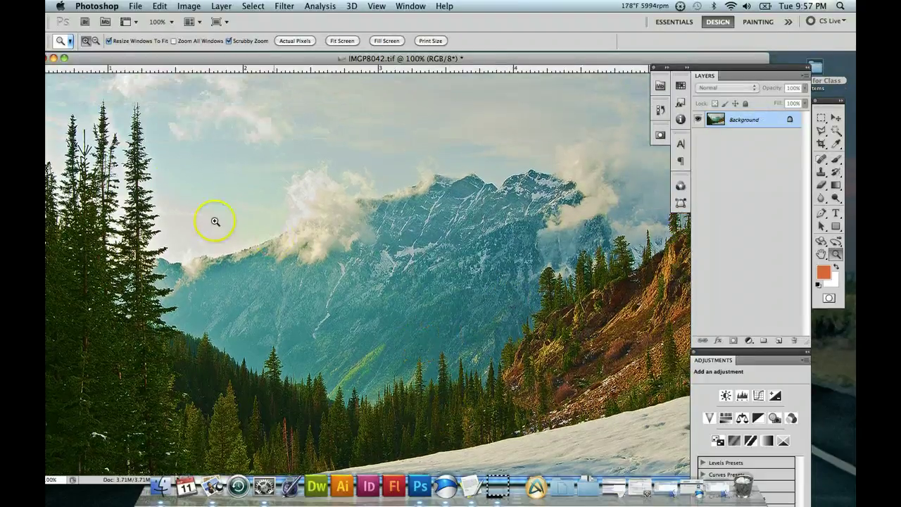
left_click(137, 9)
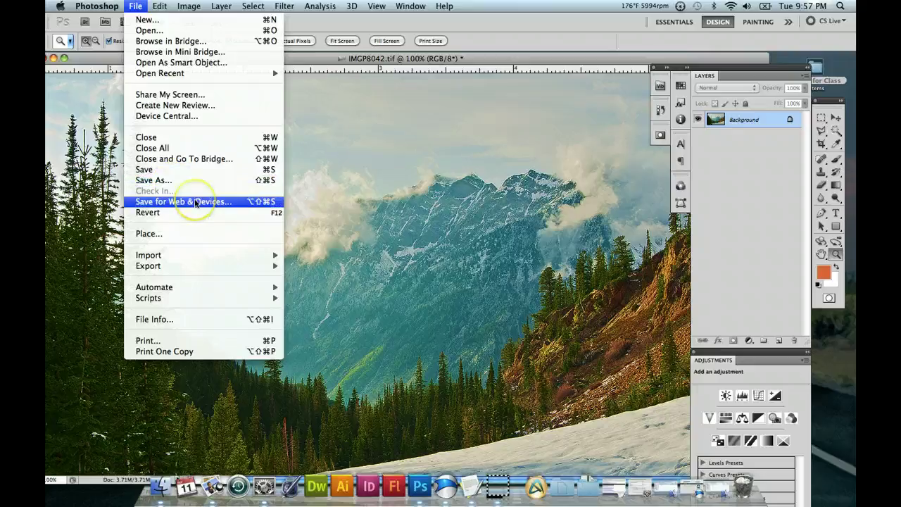
left_click(424, 62)
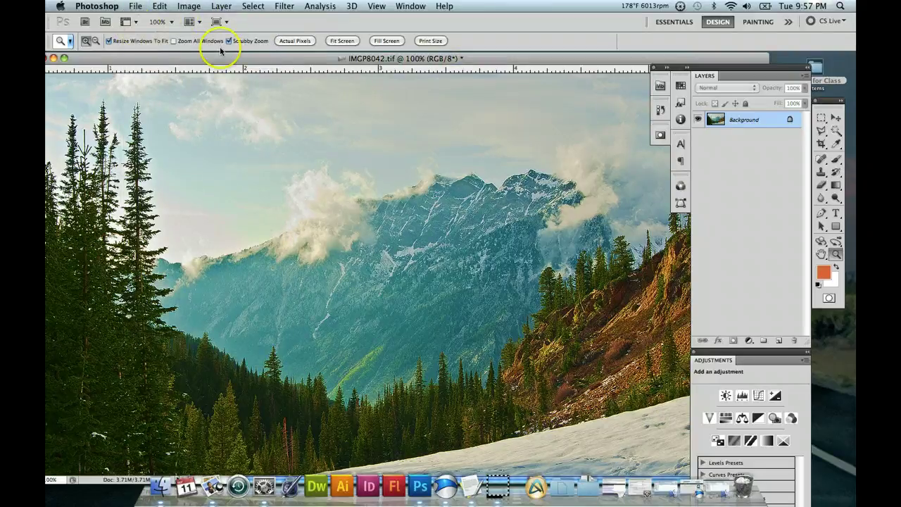
left_click_drag(267, 59, 272, 60)
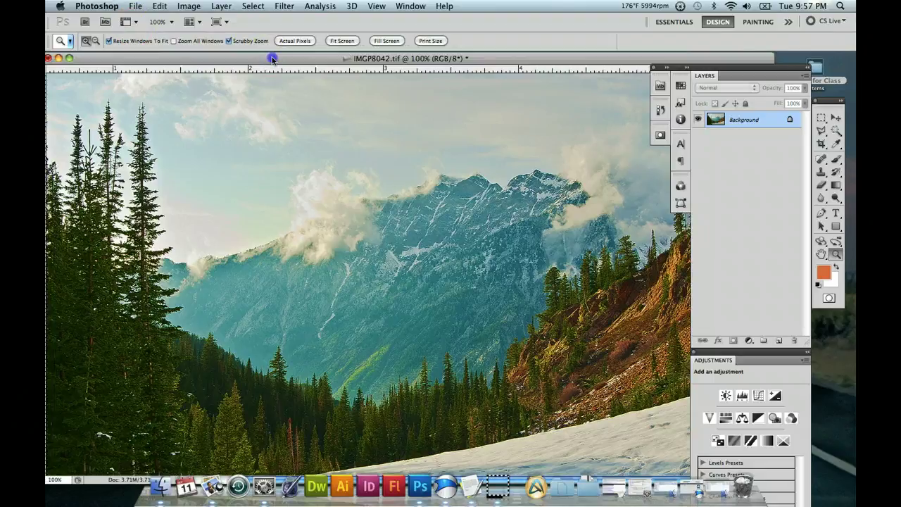
Step: Proof the photo's colours as Internet Standard RGB (sRGB) and switch the proof setup back to Working CMYK
left_click(377, 6)
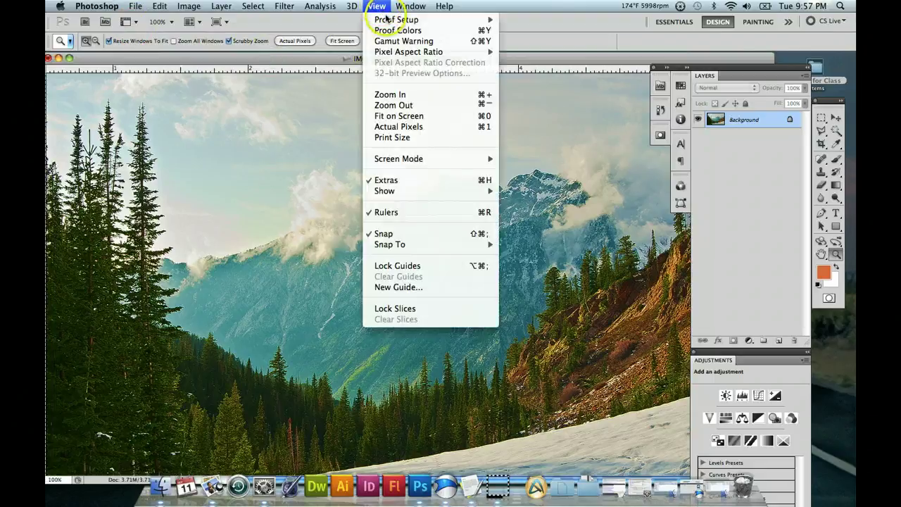
mouse_move(387, 20)
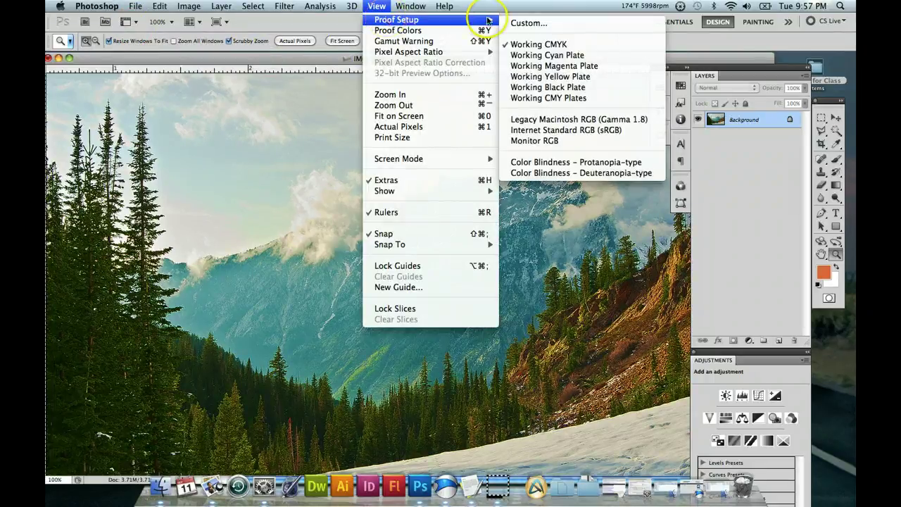
left_click(547, 131)
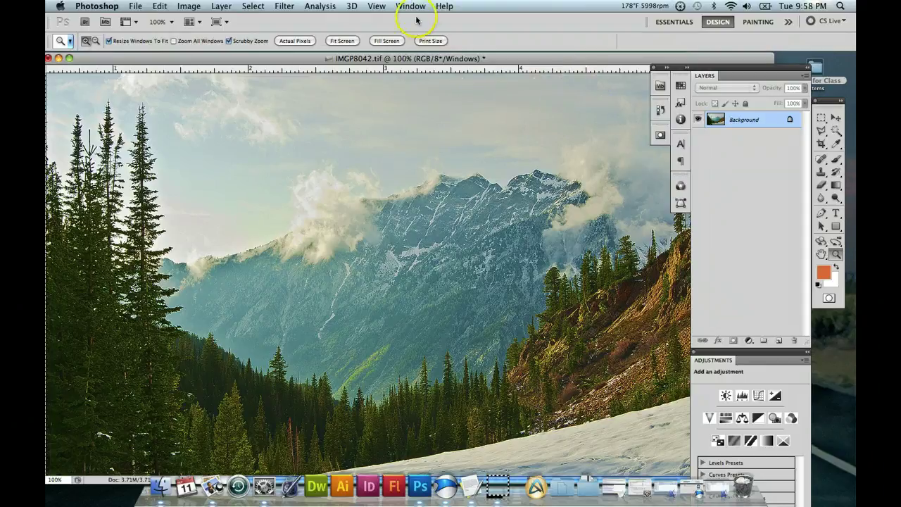
left_click(378, 6)
mouse_move(392, 18)
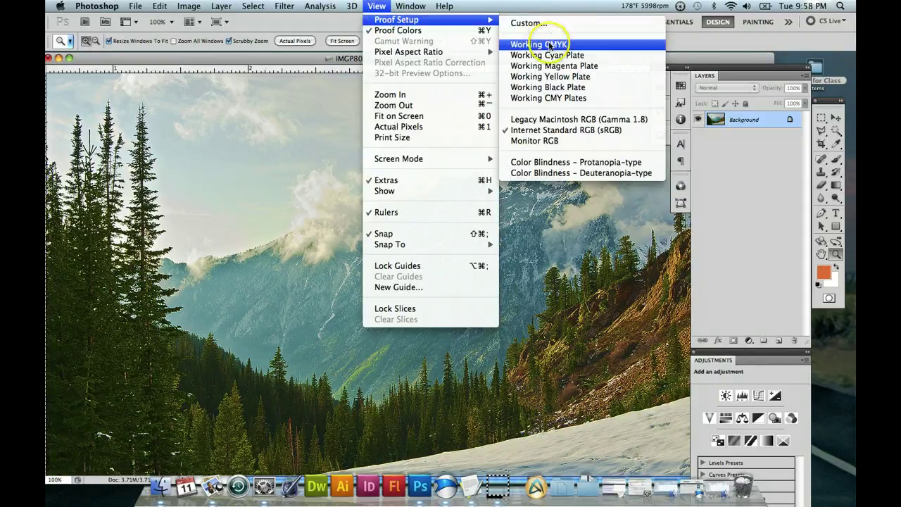
left_click(550, 44)
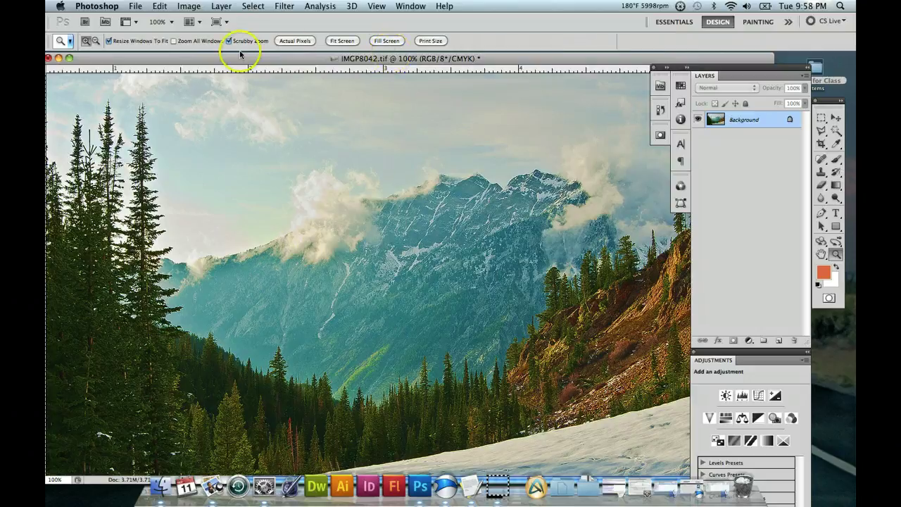
Step: Open the photo in Save for Web & Devices and set the JPEG quality to 5
left_click(136, 6)
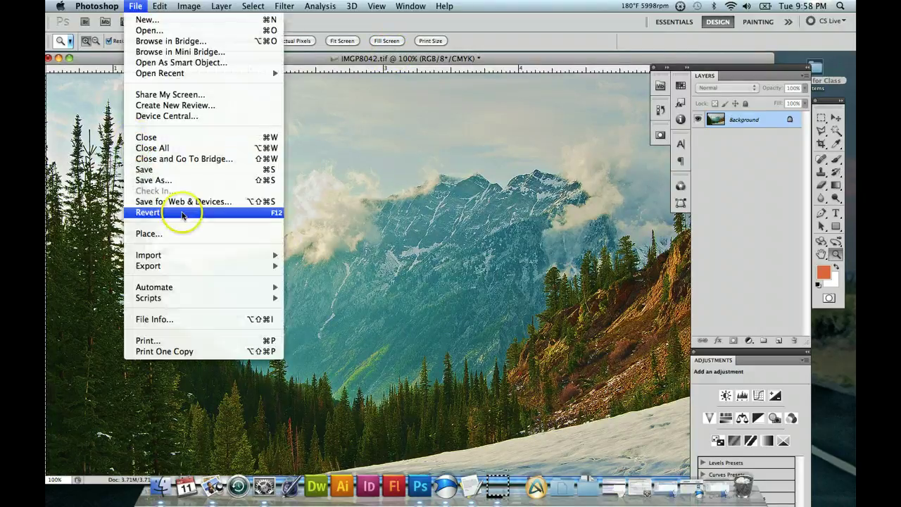
left_click(204, 206)
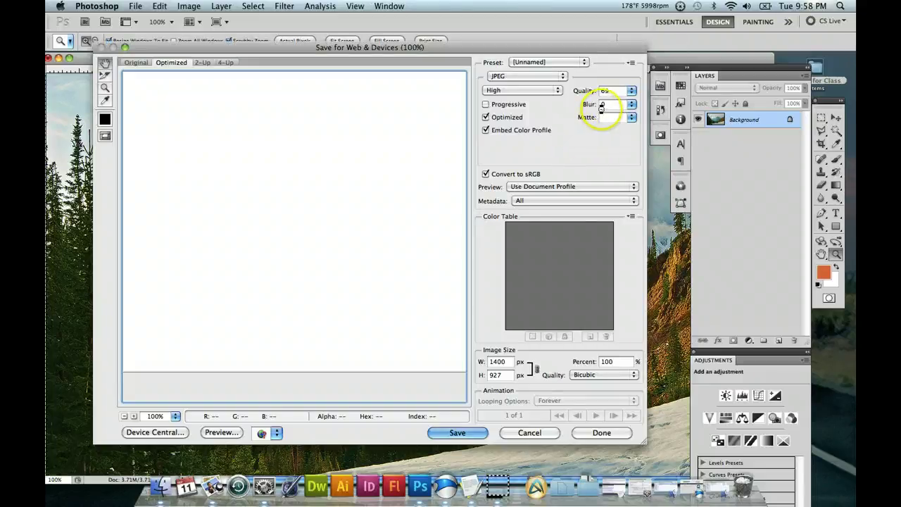
double_click(607, 91)
type("69")
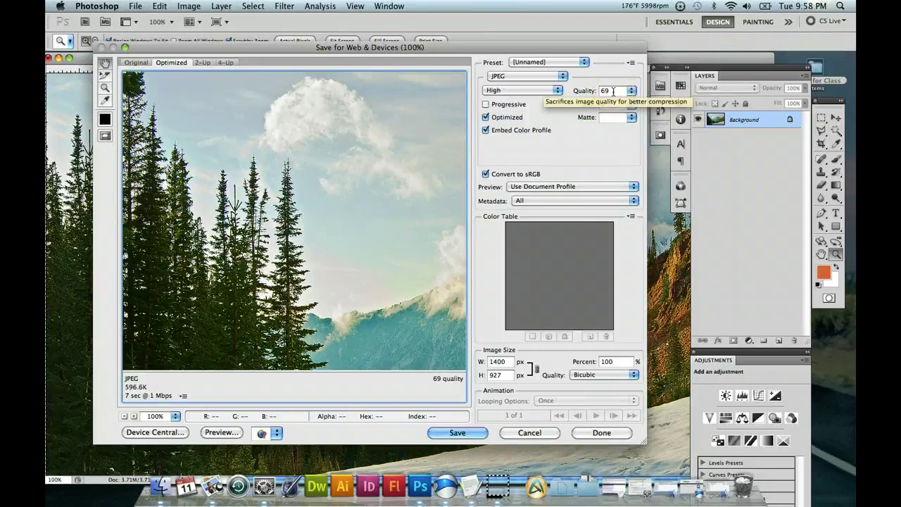
left_click(584, 91)
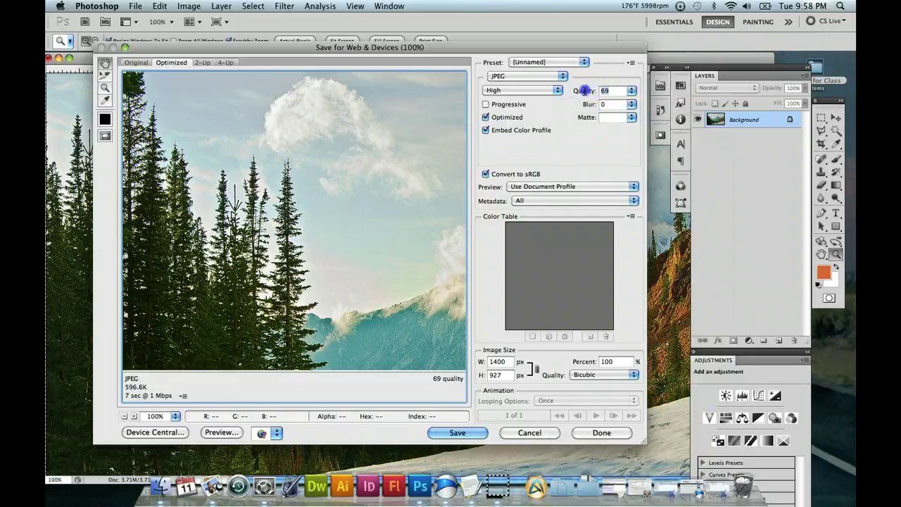
type("5")
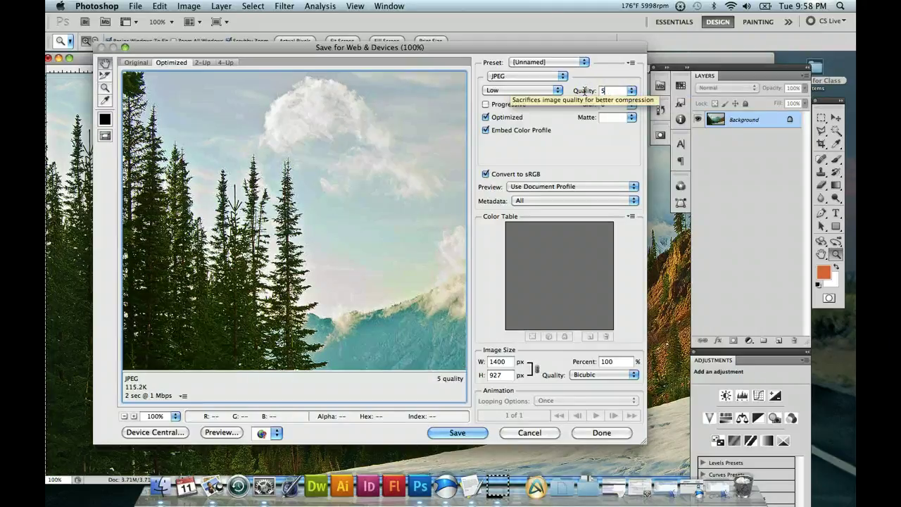
left_click(597, 94)
left_click(530, 159)
left_click(631, 90)
left_click(554, 121)
left_click(470, 179)
left_click(520, 200)
left_click(486, 173)
left_click(185, 396)
left_click(261, 399)
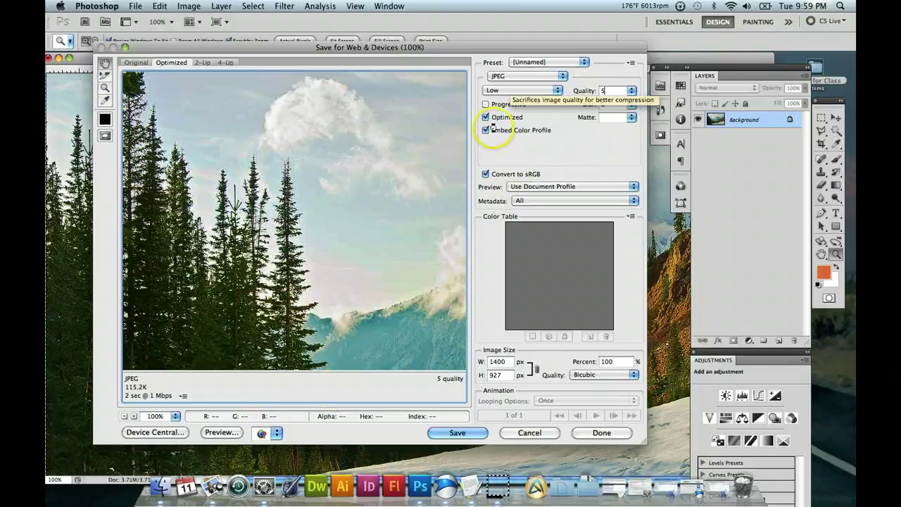
left_click_drag(484, 51, 452, 71)
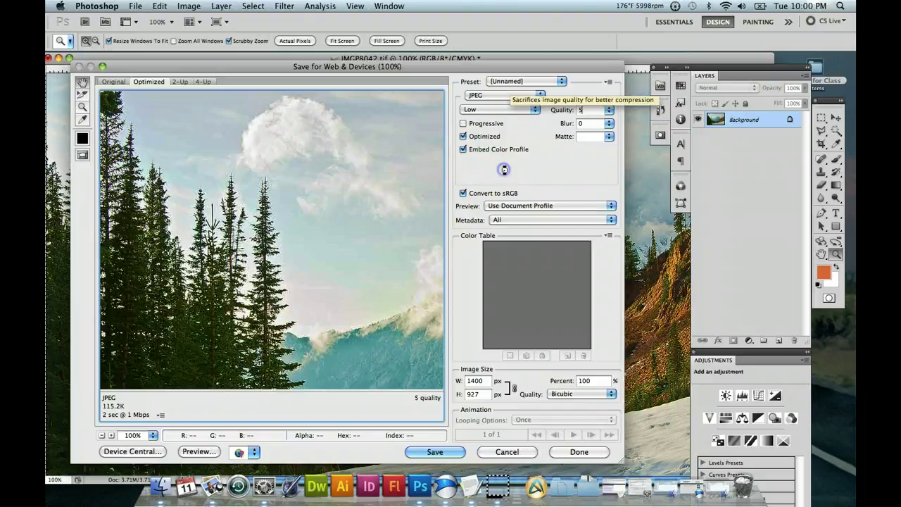
left_click_drag(468, 67, 470, 68)
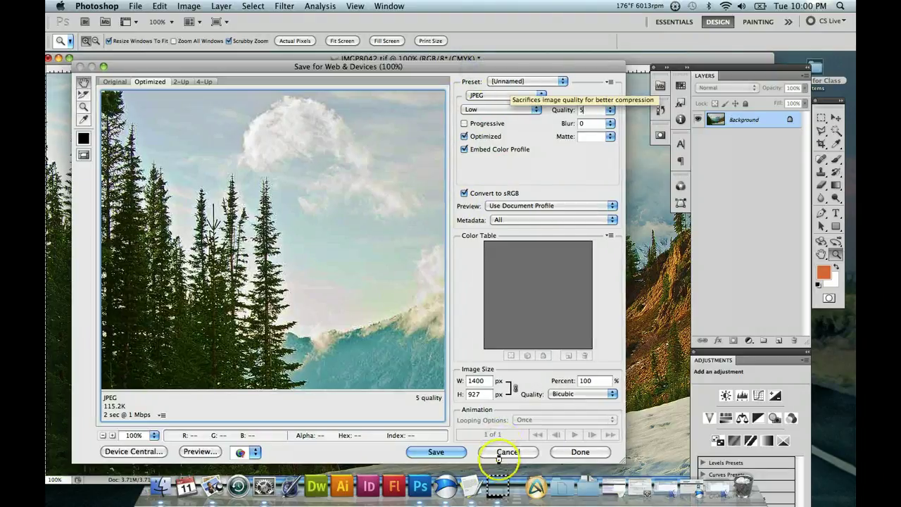
left_click(497, 486)
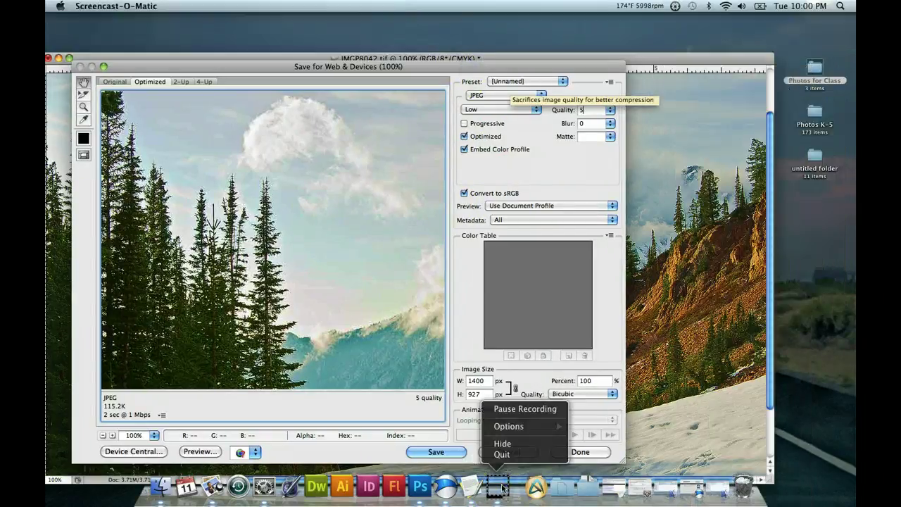